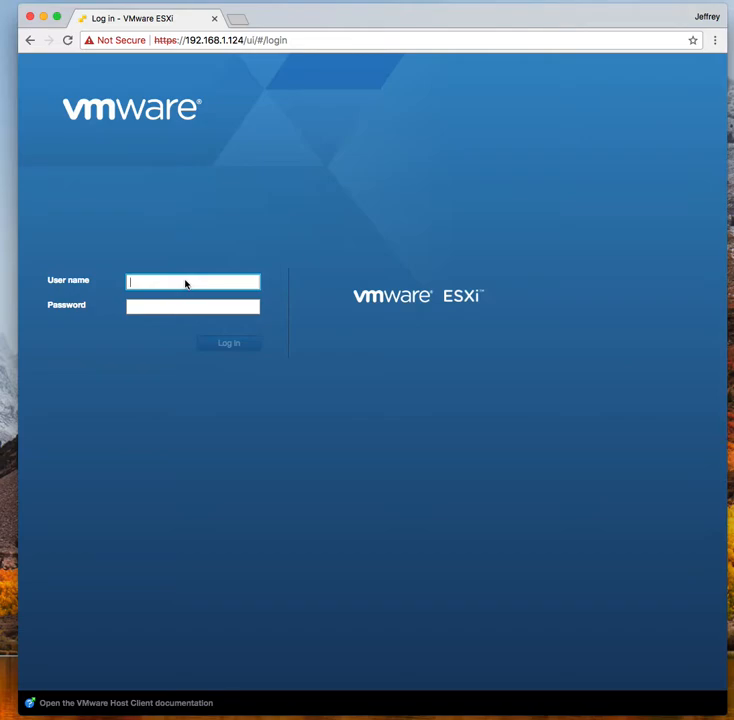
Log in to the ESXi host as root with the account password
{"action": "type", "text": "roo"}
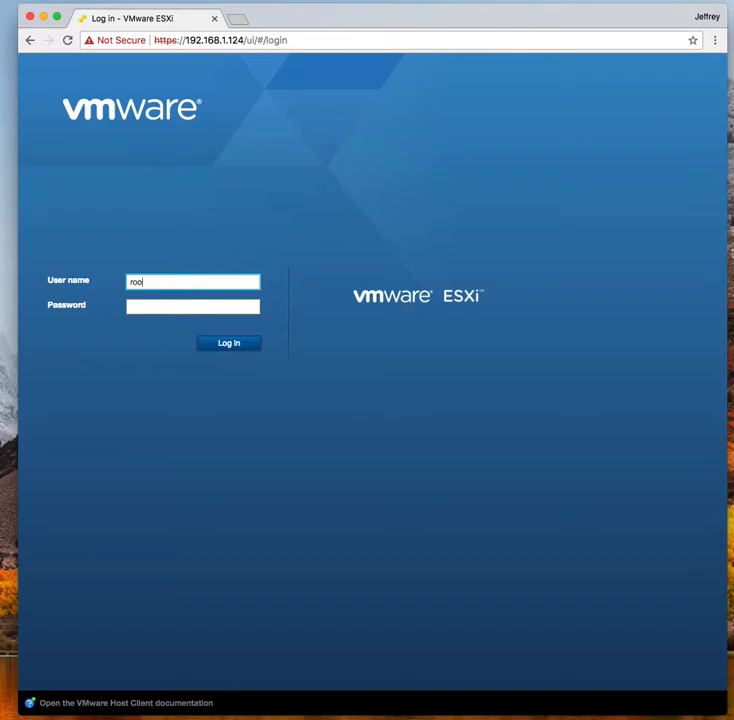
{"action": "left_click", "coordinate": [151, 306]}
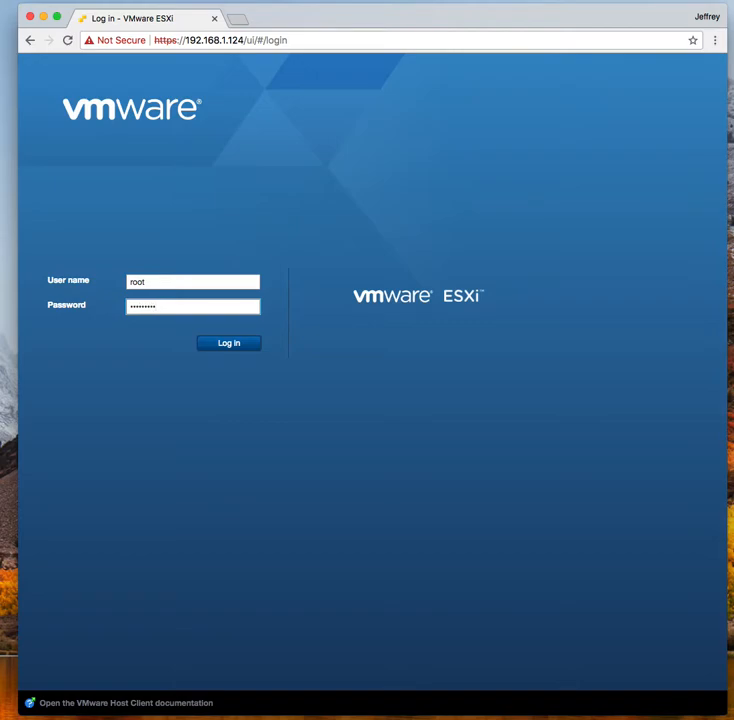
{"action": "key", "text": "Return"}
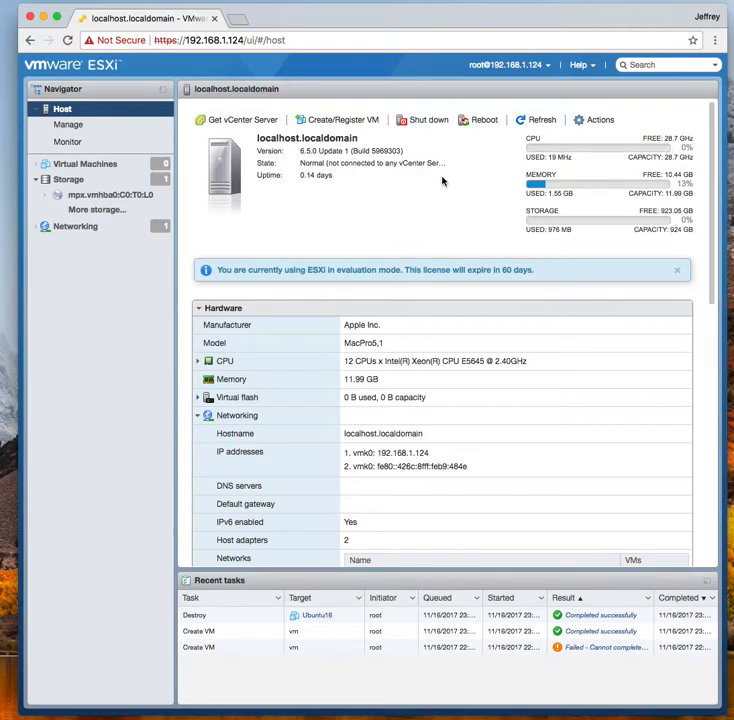
Browse the host's System, Hardware, Licensing, Packages, Services and Security & users tabs, then view Monitor
{"action": "left_click", "coordinate": [67, 127]}
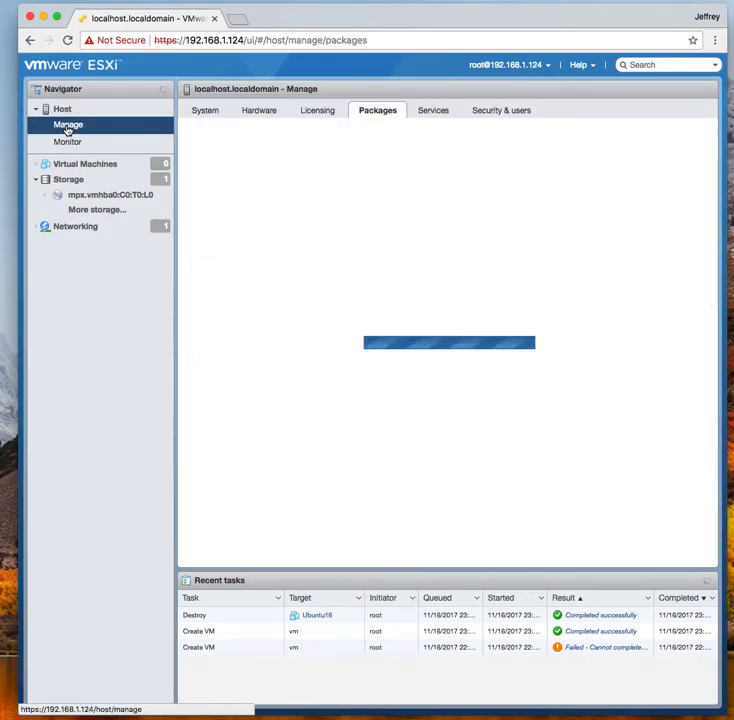
{"action": "left_click", "coordinate": [203, 111]}
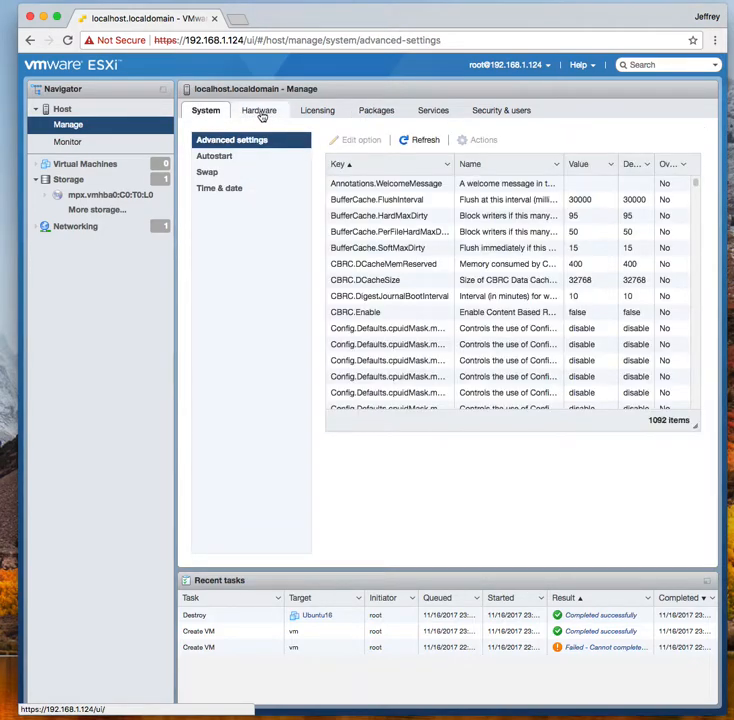
{"action": "left_click", "coordinate": [263, 114]}
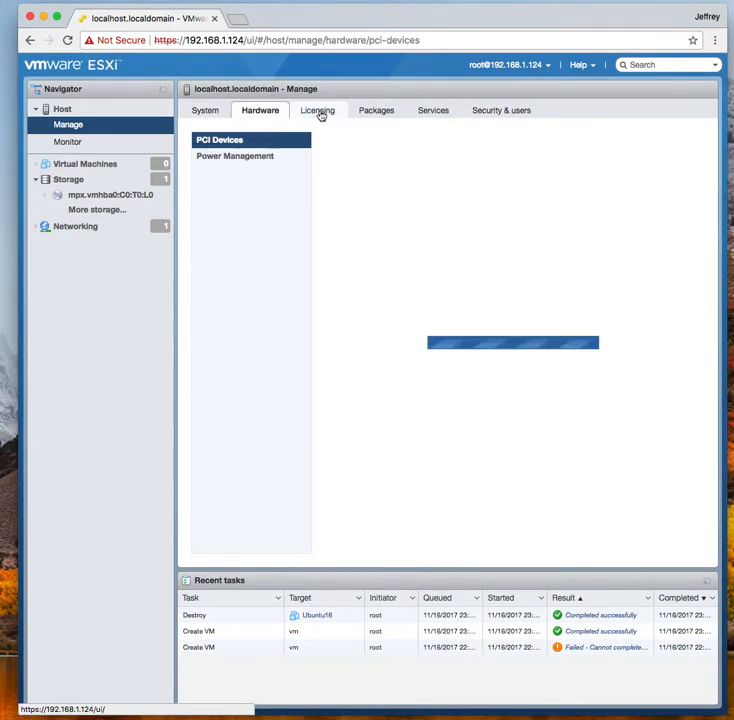
{"action": "left_click", "coordinate": [319, 113]}
{"action": "left_click", "coordinate": [376, 113]}
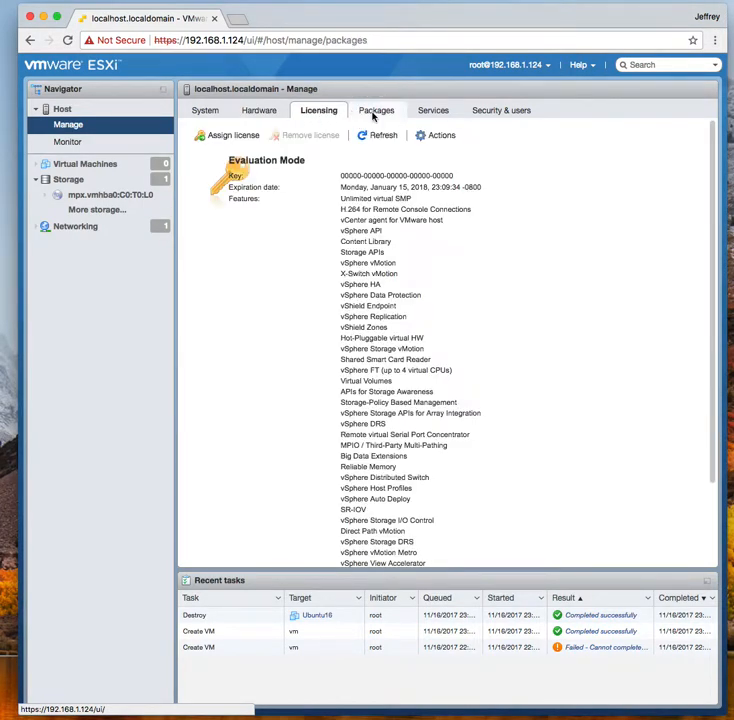
{"action": "left_click", "coordinate": [433, 113]}
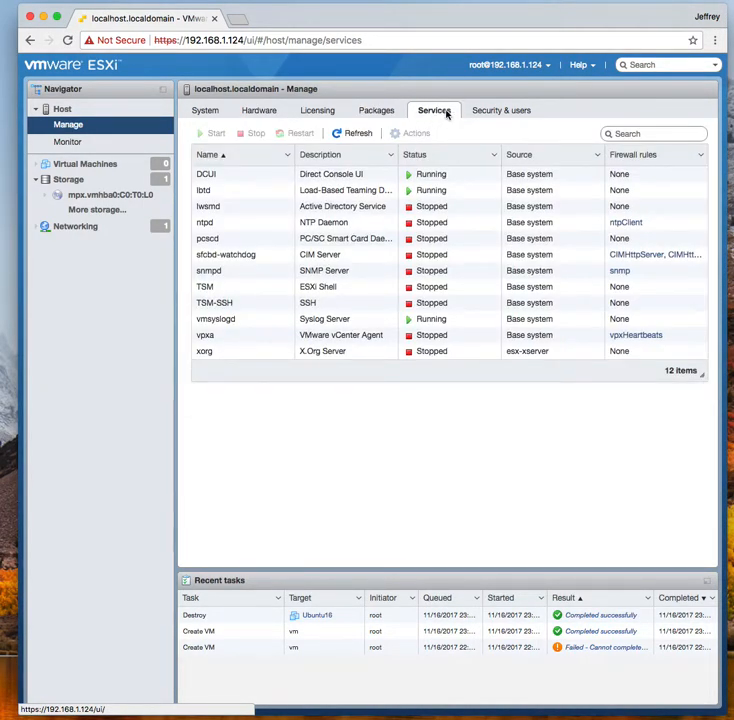
{"action": "left_click", "coordinate": [502, 112]}
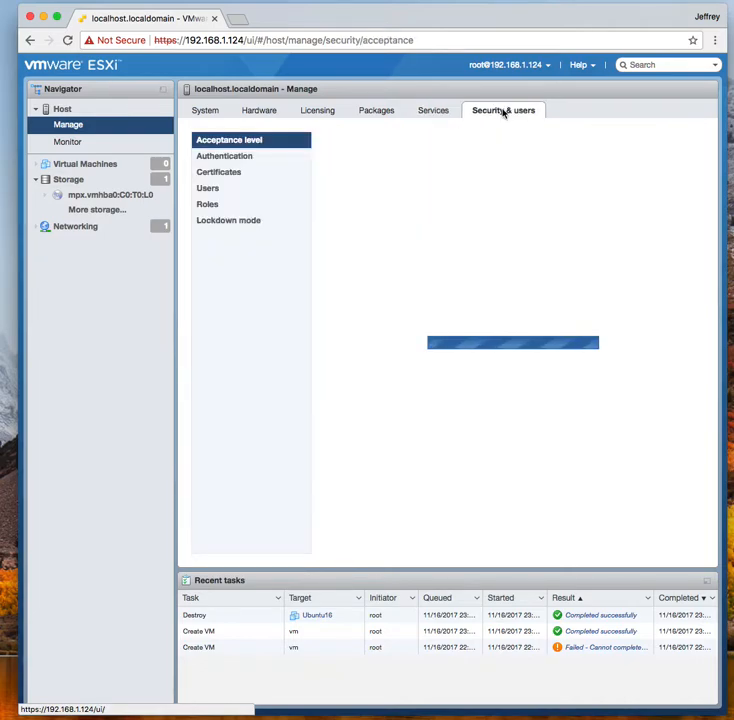
{"action": "left_click", "coordinate": [206, 113]}
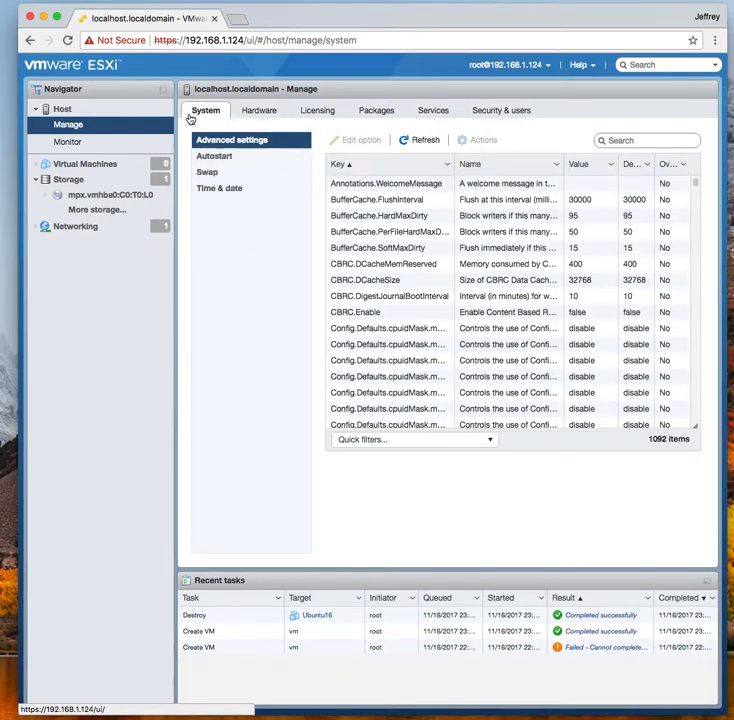
{"action": "left_click", "coordinate": [76, 144]}
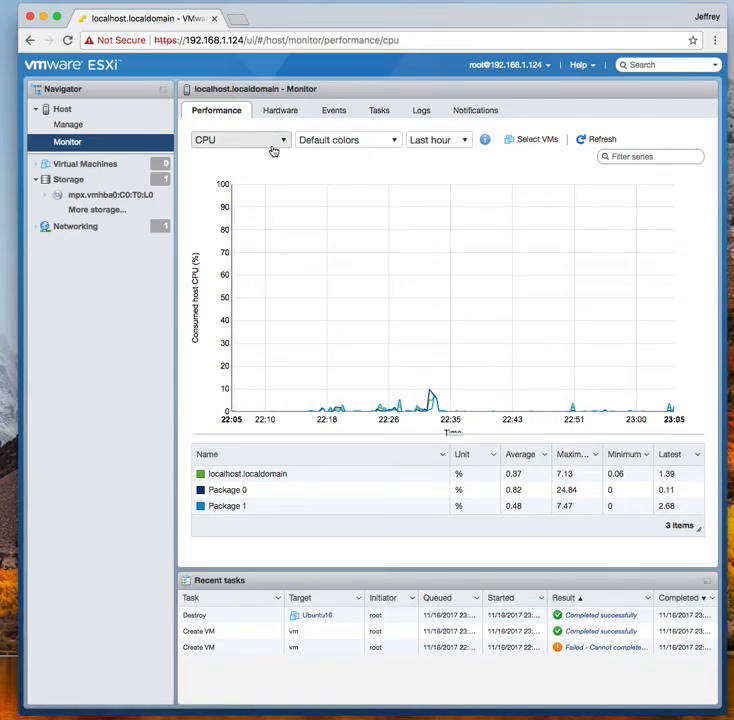
Check the Monitor Hardware, Events, Tasks and Logs tabs, then show the empty Virtual Machines list
{"action": "left_click", "coordinate": [280, 112]}
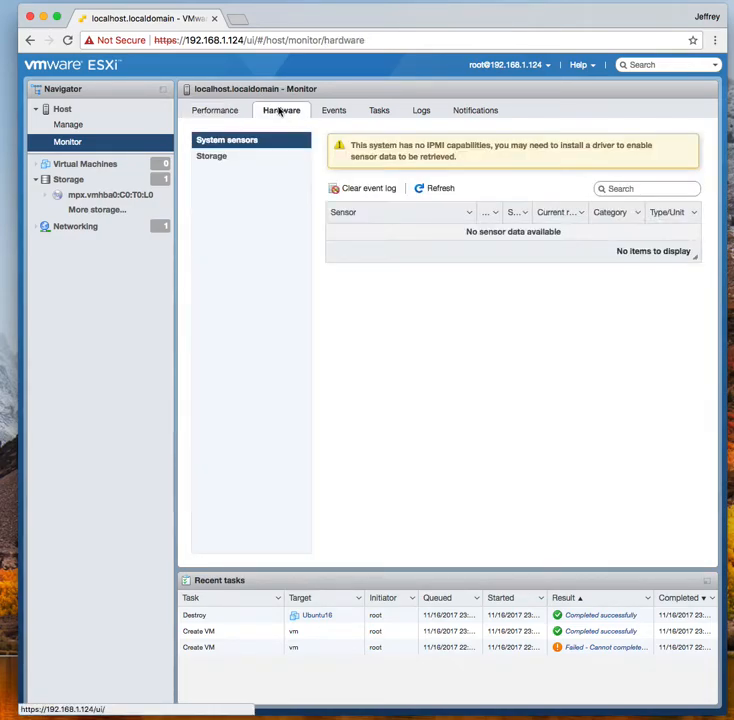
{"action": "left_click", "coordinate": [338, 112]}
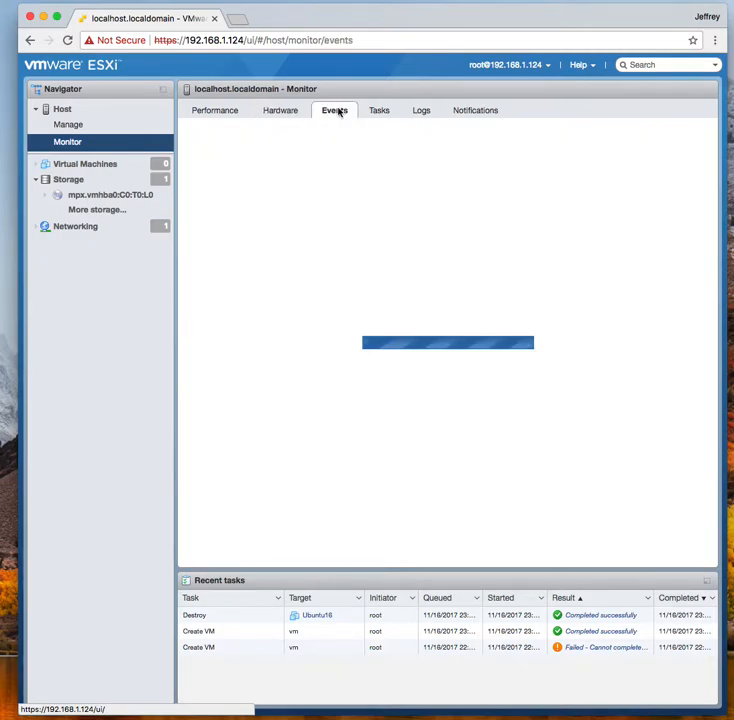
{"action": "left_click", "coordinate": [380, 113]}
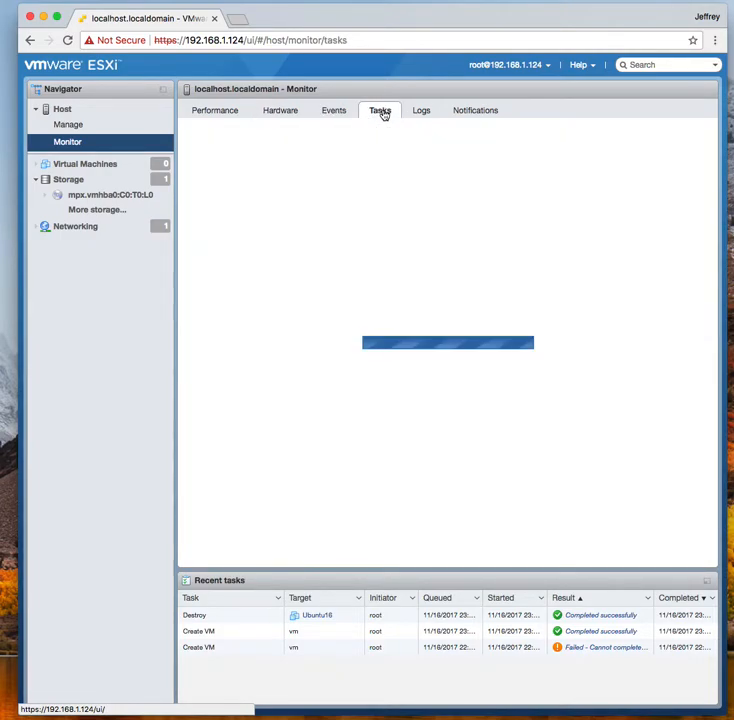
{"action": "left_click", "coordinate": [422, 113]}
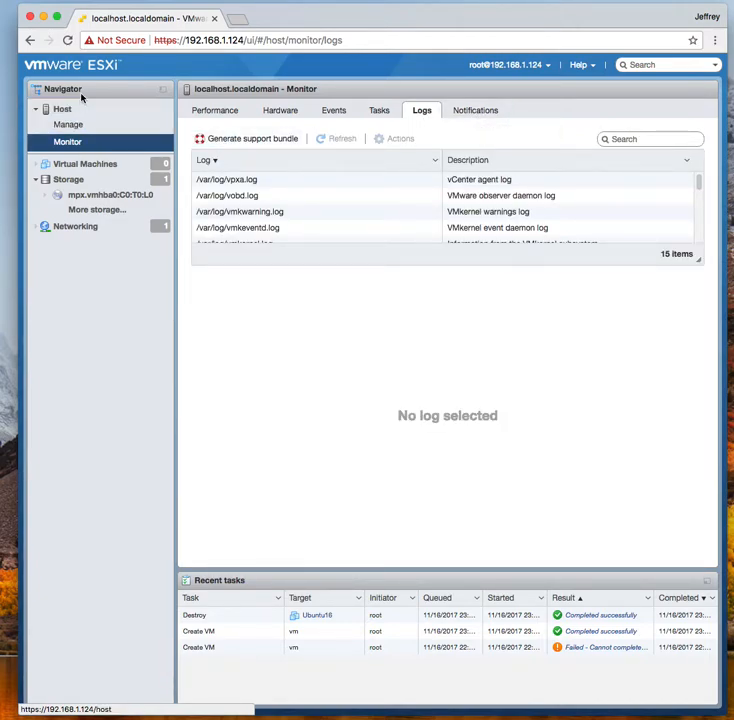
{"action": "left_click", "coordinate": [86, 167]}
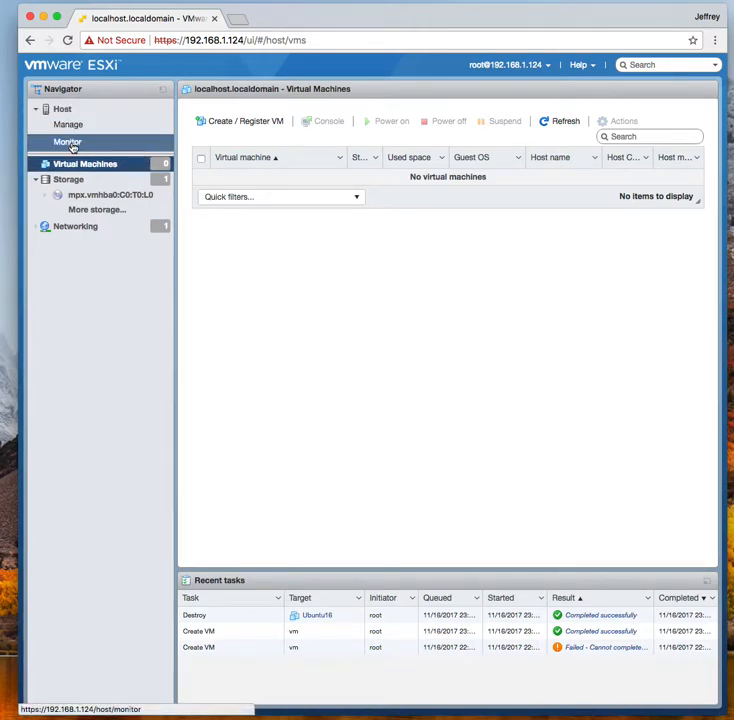
Start the new virtual machine wizard from the Virtual Machines page, choosing to create a new VM
{"action": "left_click", "coordinate": [61, 110]}
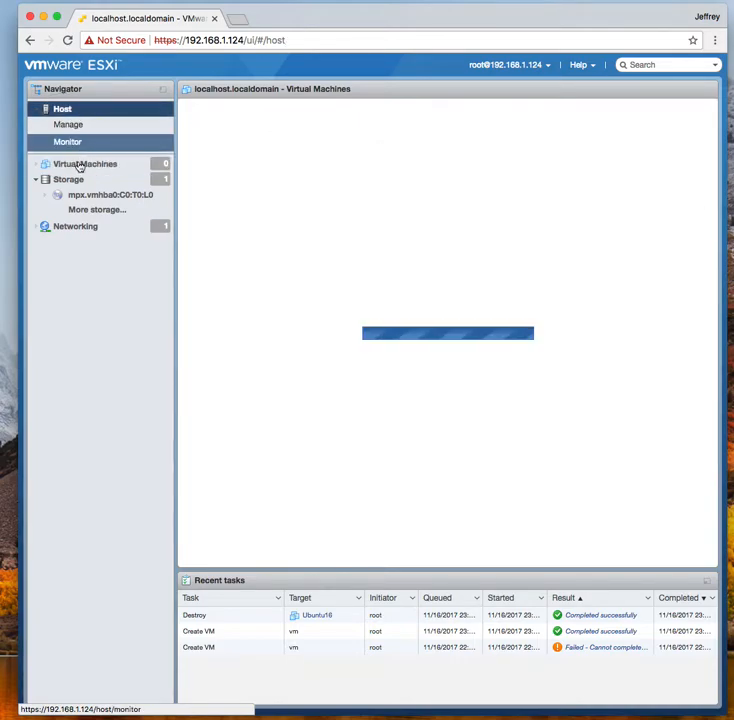
{"action": "left_click", "coordinate": [79, 168]}
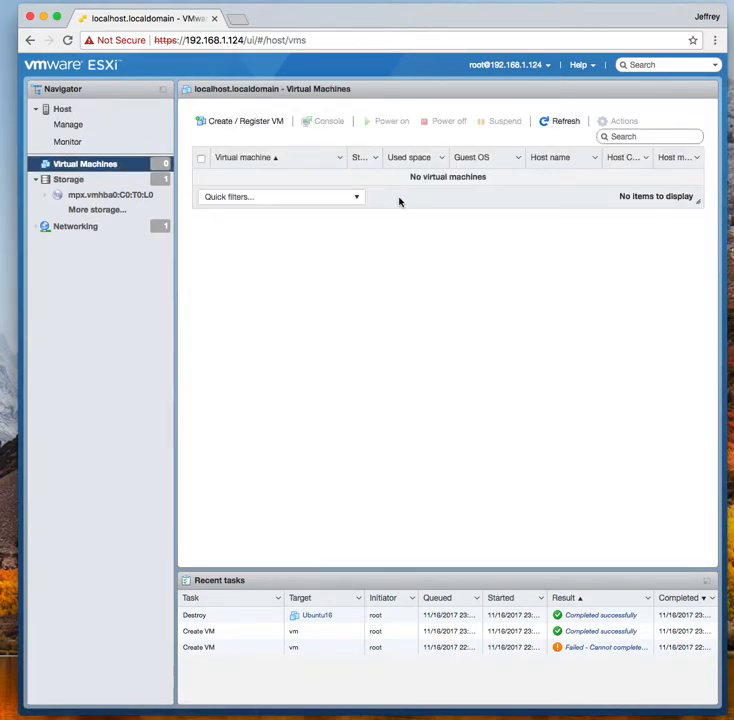
{"action": "left_click", "coordinate": [250, 122]}
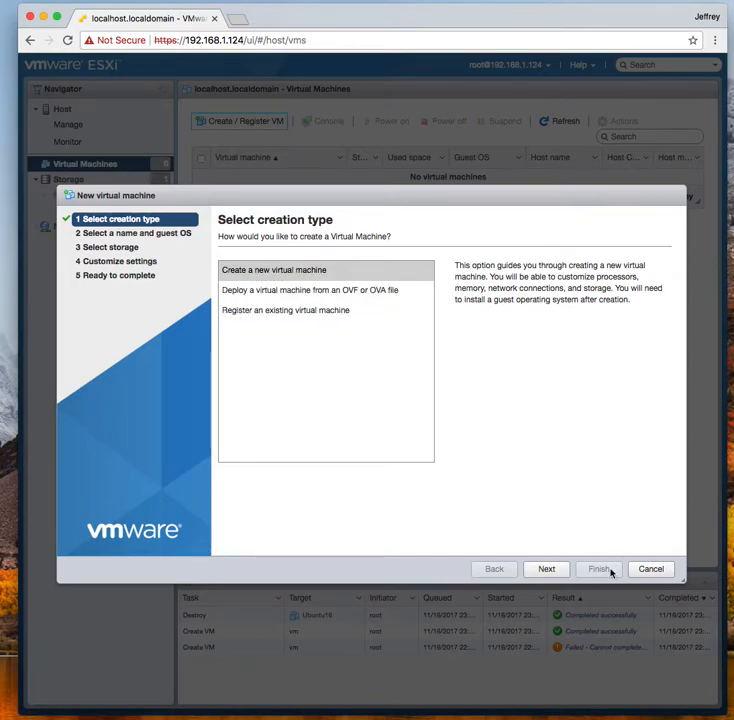
{"action": "left_click", "coordinate": [548, 569]}
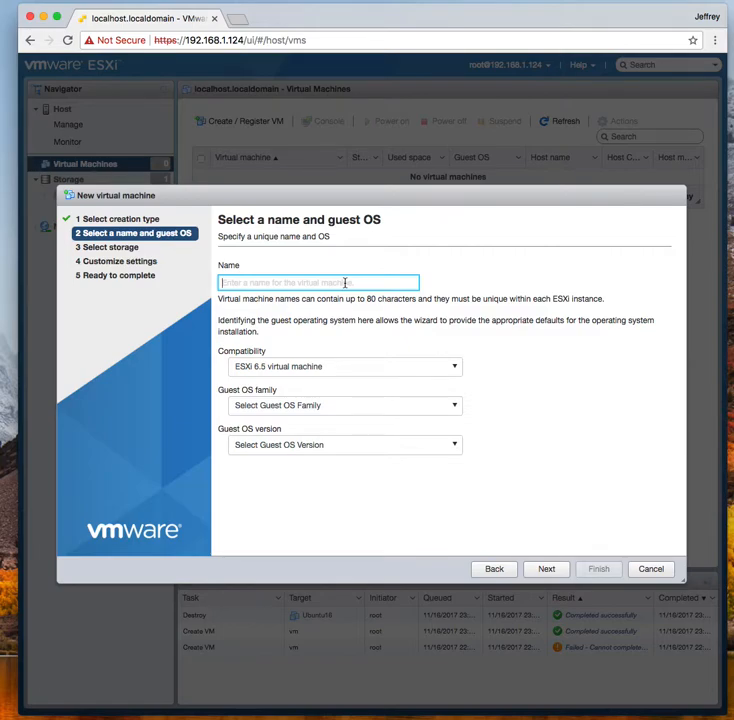
Name the VM UbuntuTest16.04 with guest OS Linux, Ubuntu Linux (64-bit)
{"action": "type", "text": "Ubunt"}
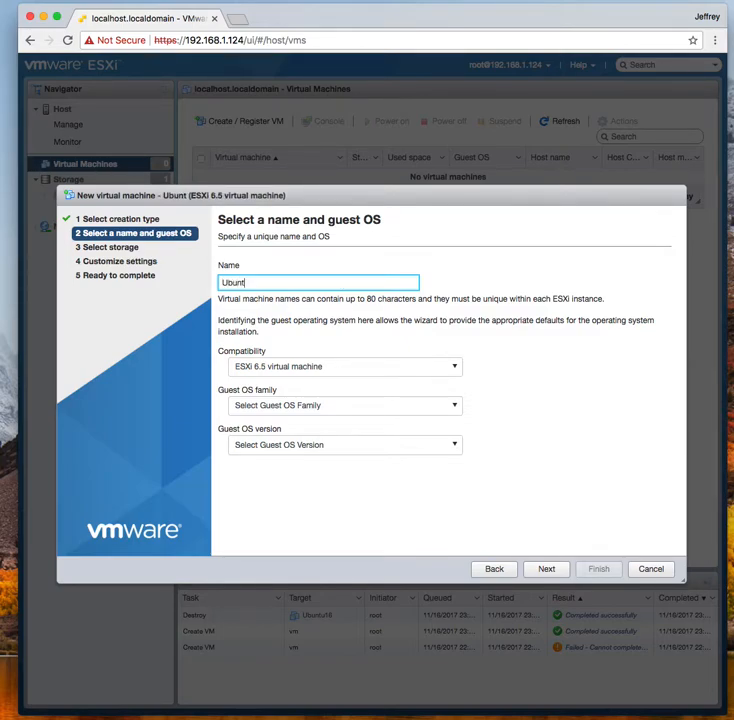
{"action": "type", "text": "uTest1"}
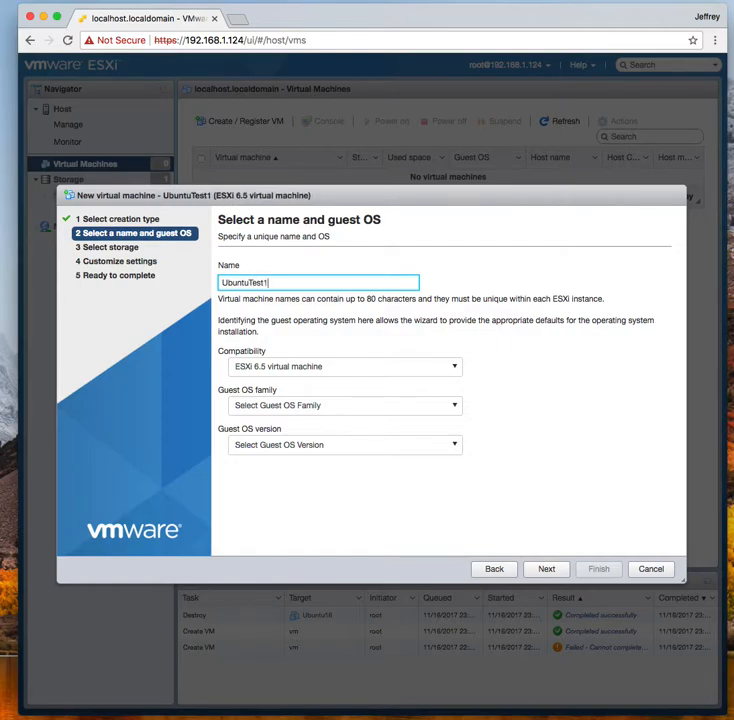
{"action": "type", "text": "6.0"}
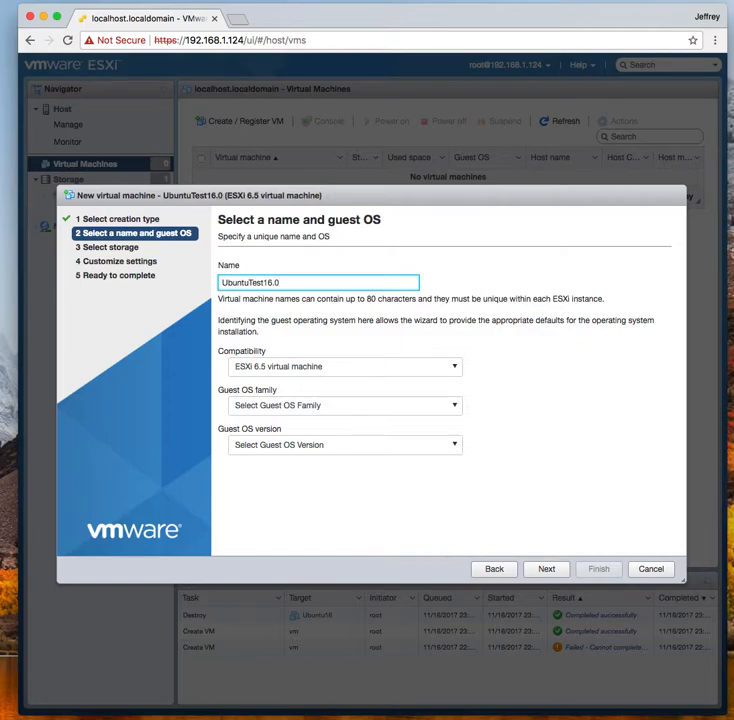
{"action": "type", "text": "4"}
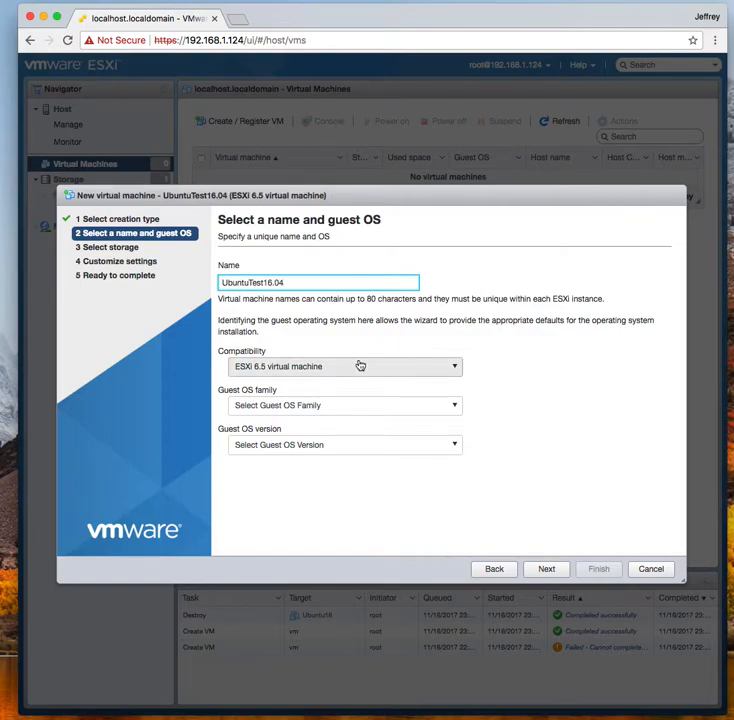
{"action": "left_click", "coordinate": [338, 406]}
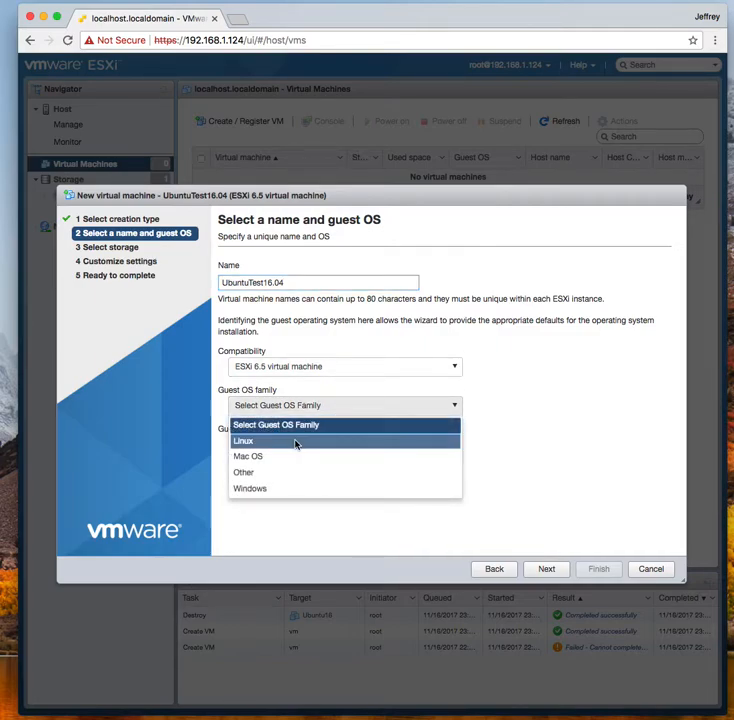
{"action": "left_click", "coordinate": [296, 442]}
{"action": "left_click", "coordinate": [314, 447]}
{"action": "scroll", "coordinate": [319, 521], "scroll_direction": "down", "scroll_amount": 15}
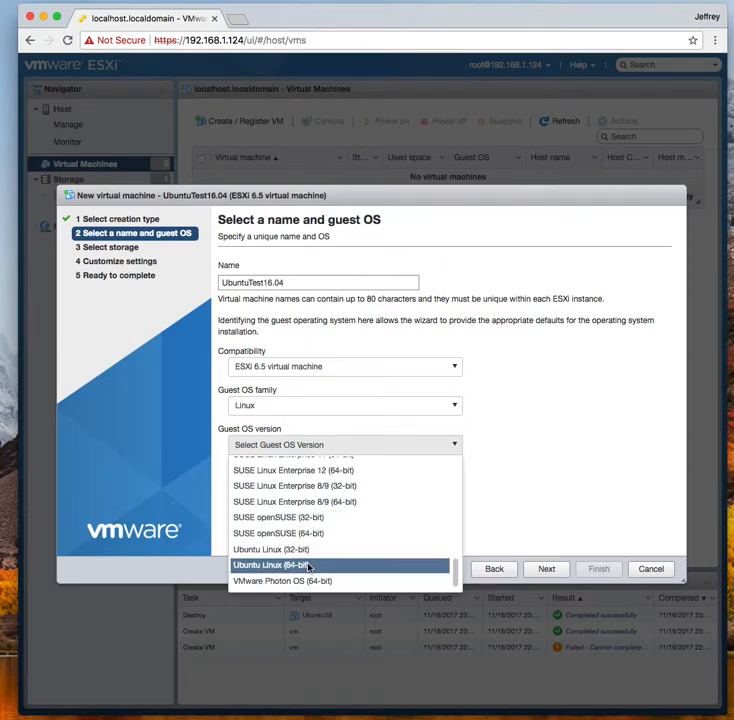
{"action": "left_click", "coordinate": [309, 567]}
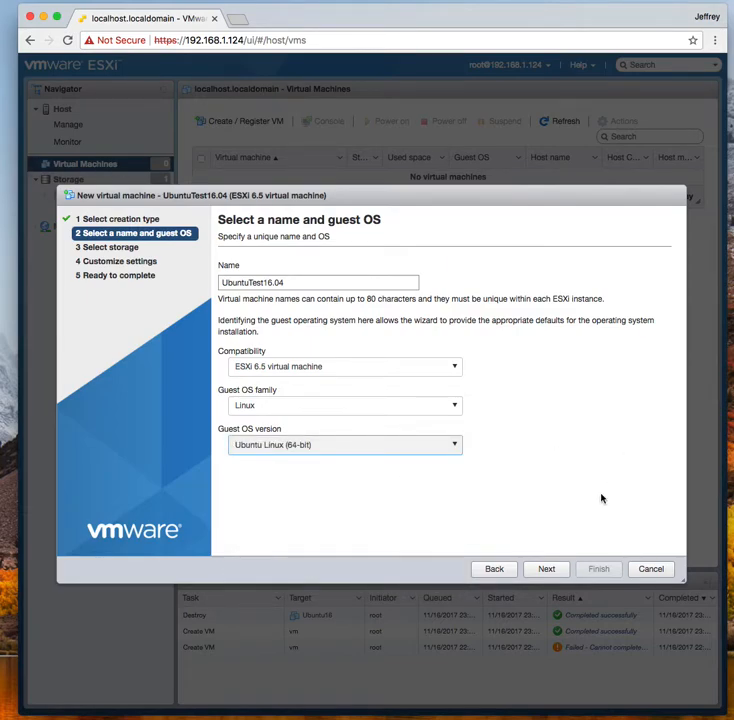
{"action": "left_click", "coordinate": [547, 569]}
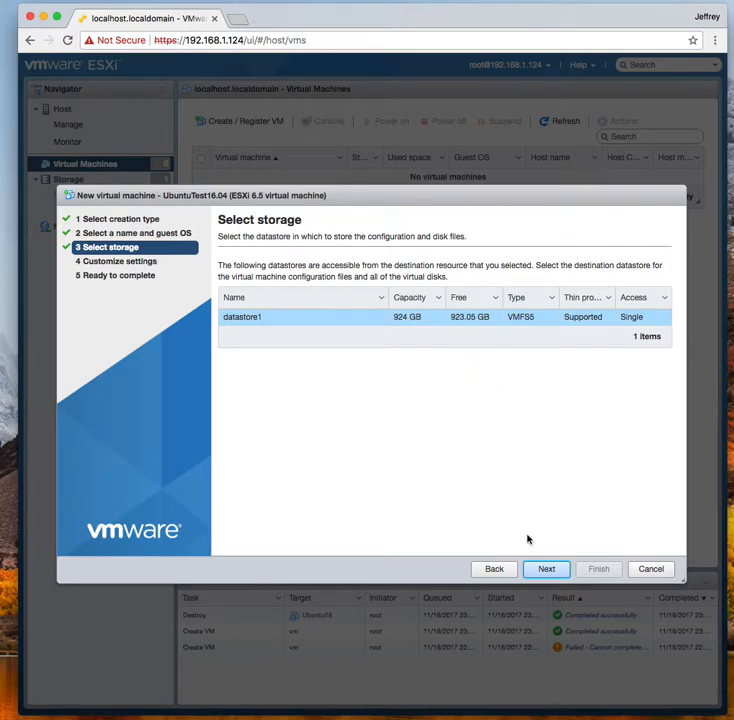
Keep datastore1 as storage and give the VM 4 CPUs
{"action": "left_click", "coordinate": [543, 570]}
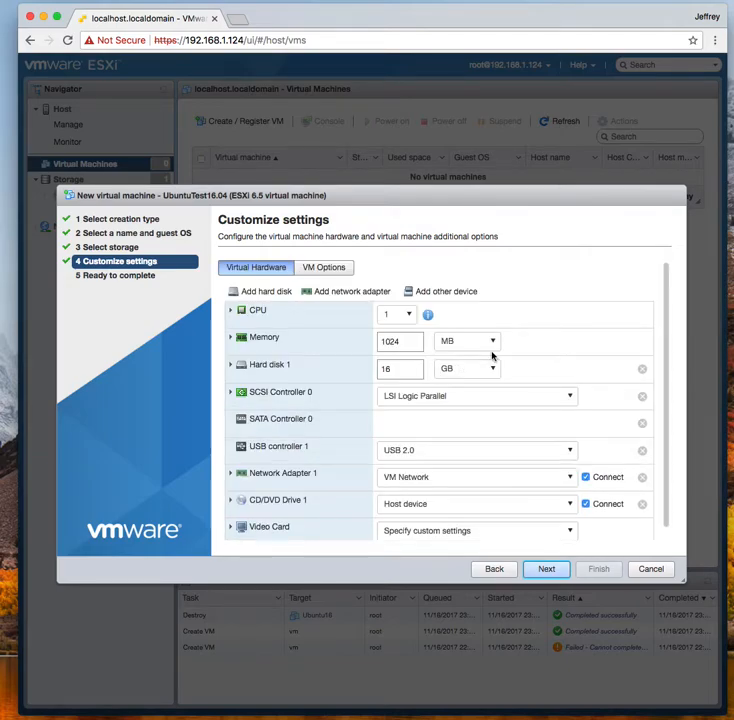
{"action": "left_click", "coordinate": [411, 315]}
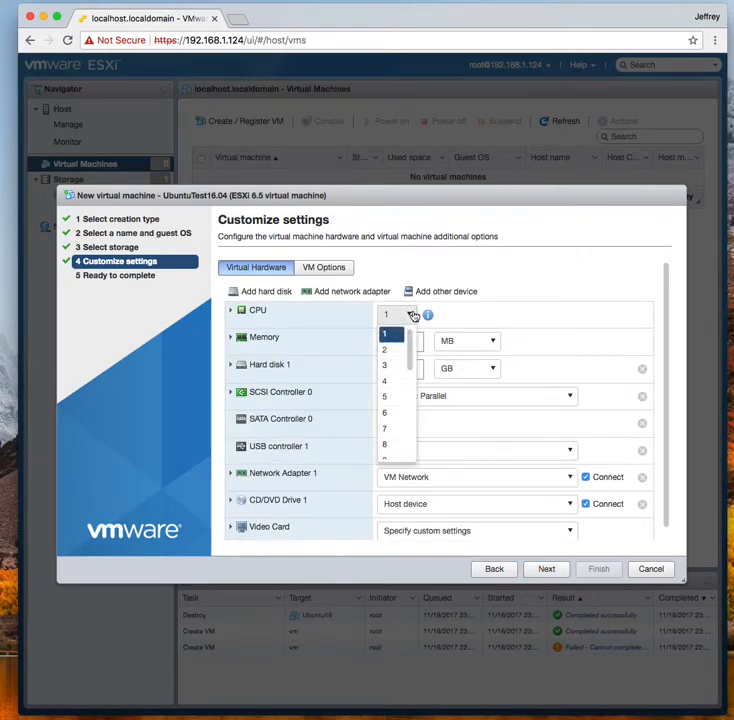
{"action": "left_click", "coordinate": [390, 380]}
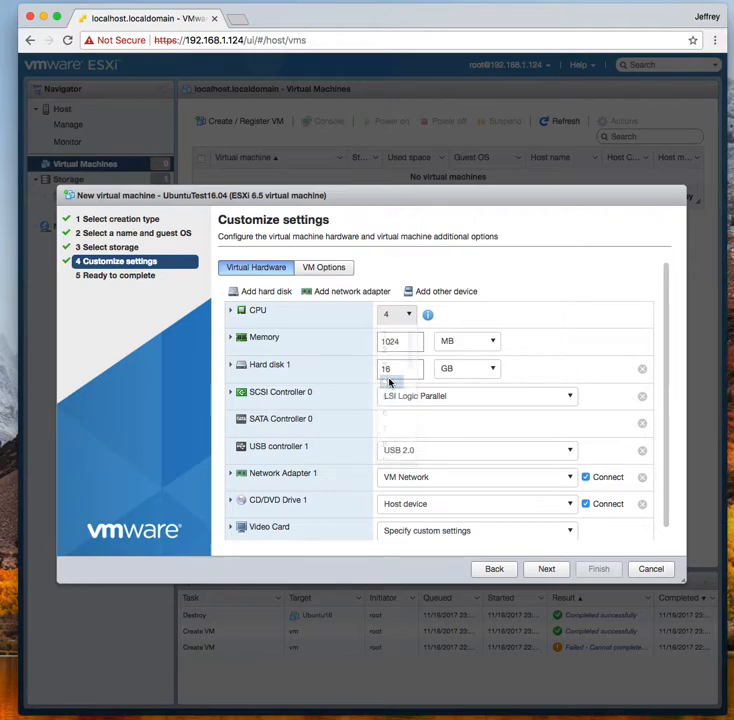
{"action": "left_click", "coordinate": [410, 315]}
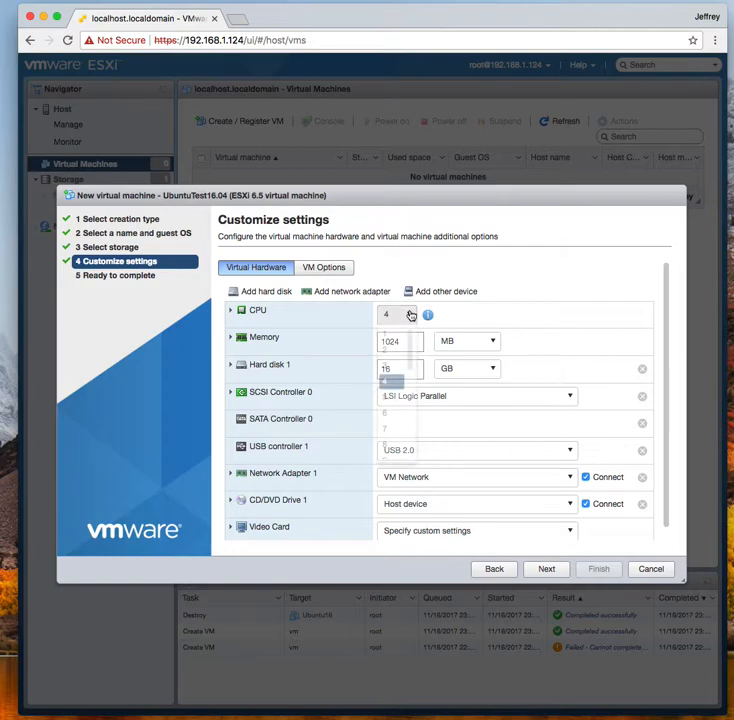
{"action": "scroll", "coordinate": [404, 418], "scroll_direction": "down", "scroll_amount": 5}
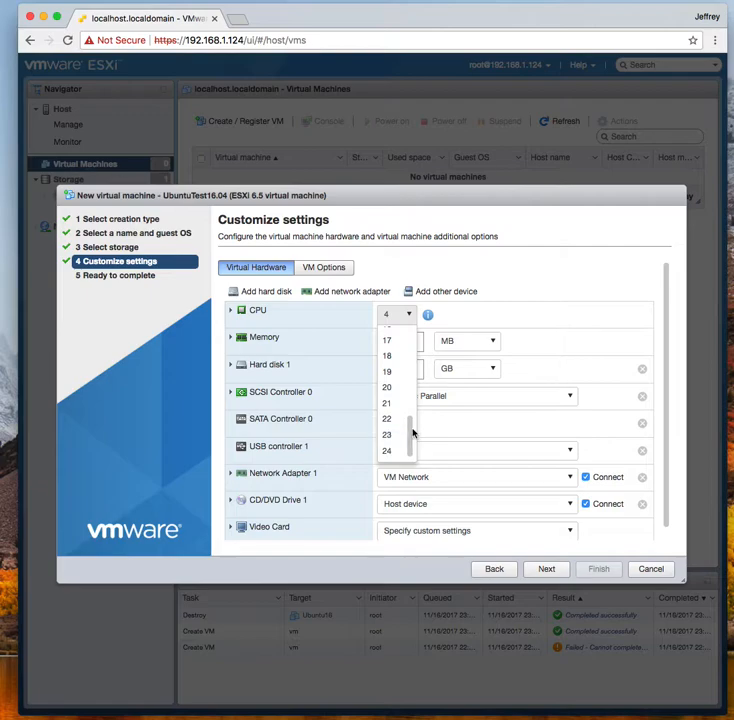
{"action": "scroll", "coordinate": [397, 405], "scroll_direction": "up", "scroll_amount": 5}
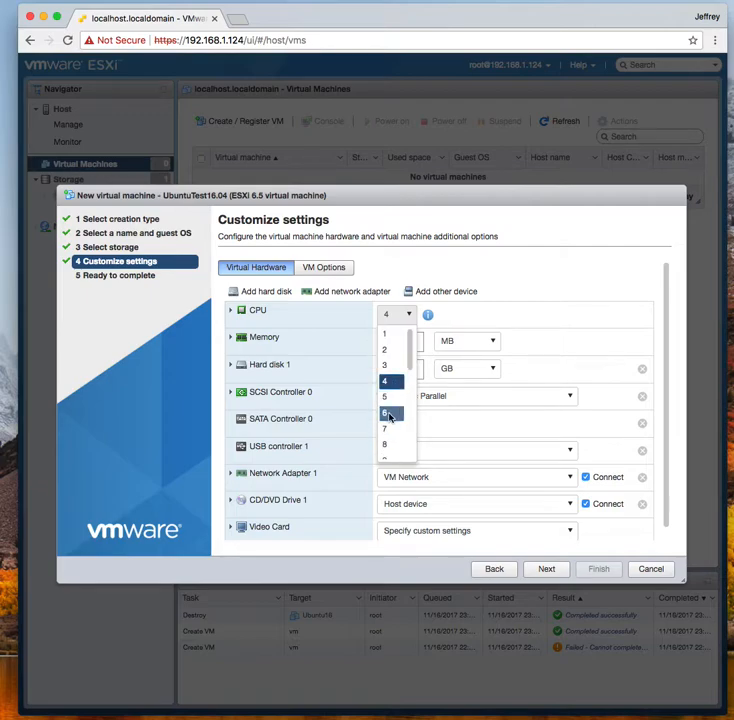
{"action": "scroll", "coordinate": [395, 337], "scroll_direction": "down", "scroll_amount": 2}
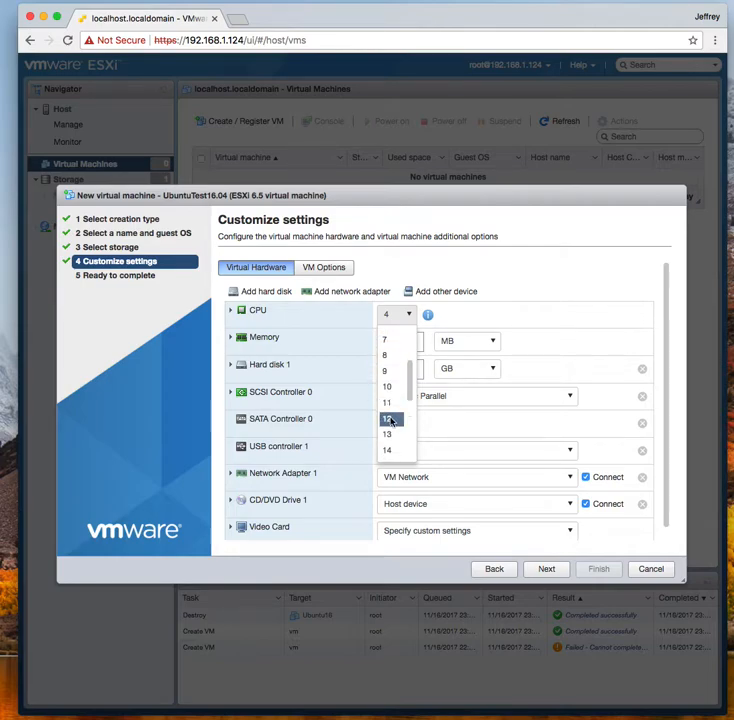
{"action": "scroll", "coordinate": [391, 421], "scroll_direction": "down", "scroll_amount": 4}
{"action": "scroll", "coordinate": [391, 421], "scroll_direction": "up", "scroll_amount": 6}
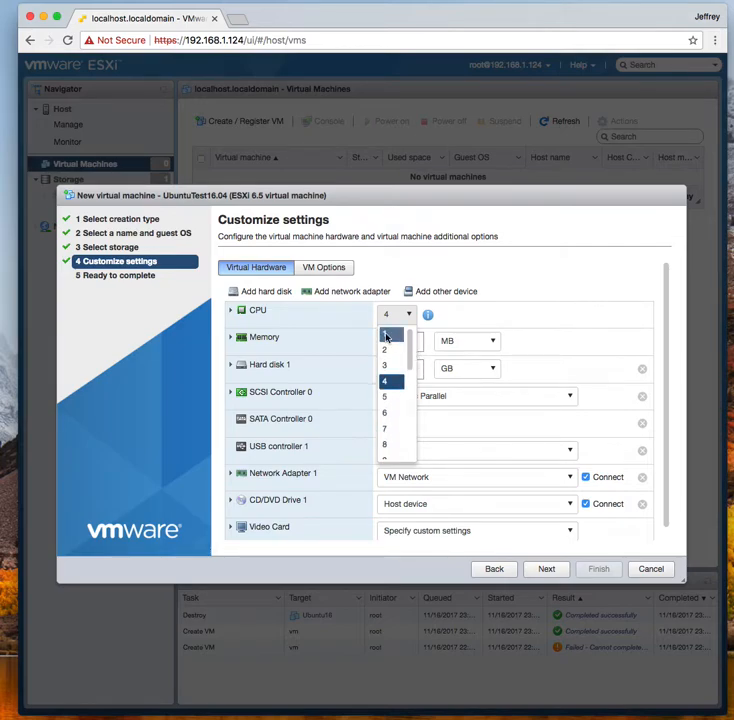
{"action": "left_click", "coordinate": [385, 379]}
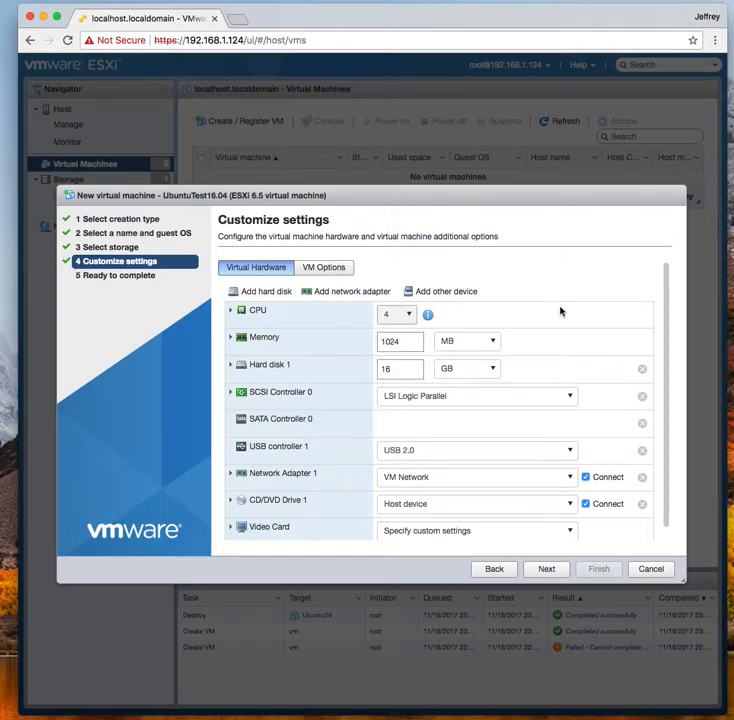
Set memory to 2048 MB and Hard disk 1 to 20 GB, review the summary, and finish
{"action": "double_click", "coordinate": [410, 341]}
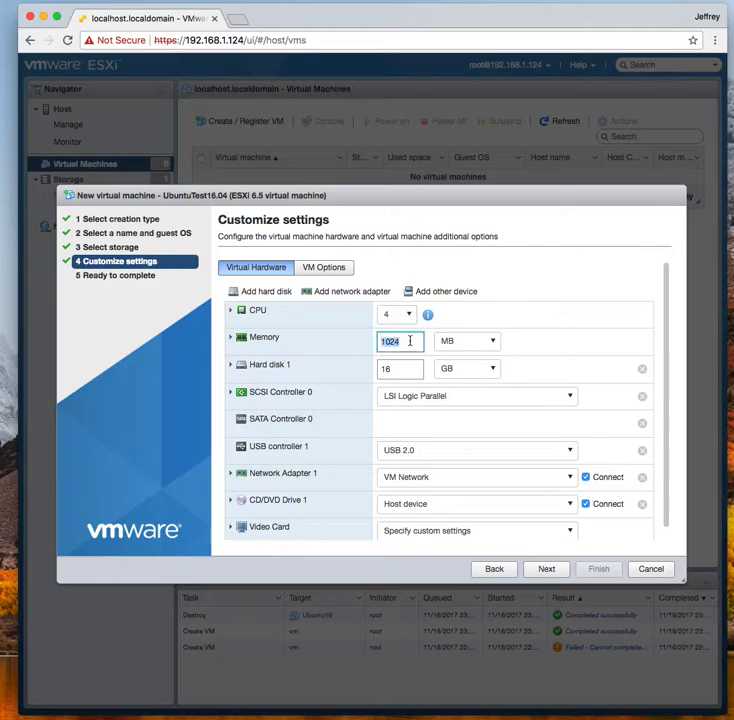
{"action": "type", "text": "20"}
{"action": "double_click", "coordinate": [398, 369]}
{"action": "type", "text": "1"}
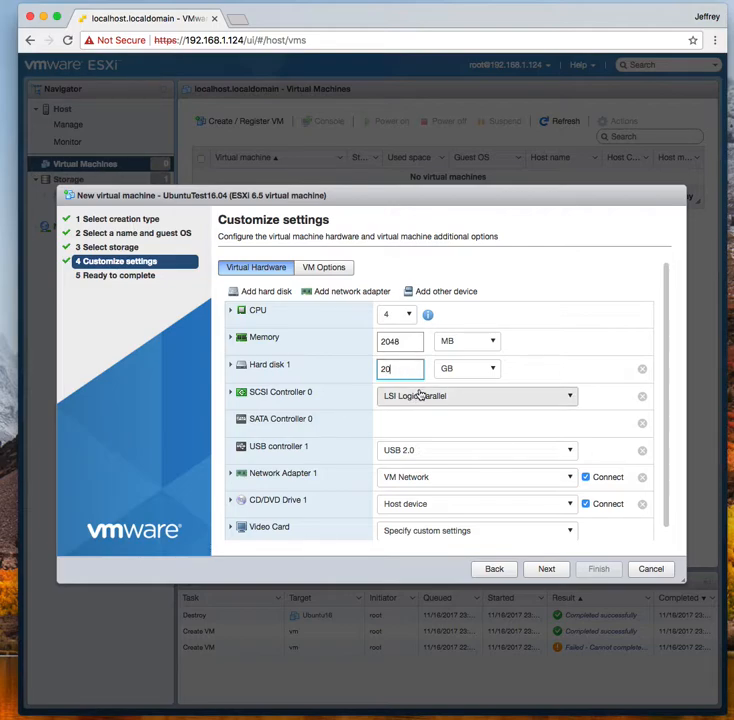
{"action": "scroll", "coordinate": [400, 431], "scroll_direction": "down", "scroll_amount": 1}
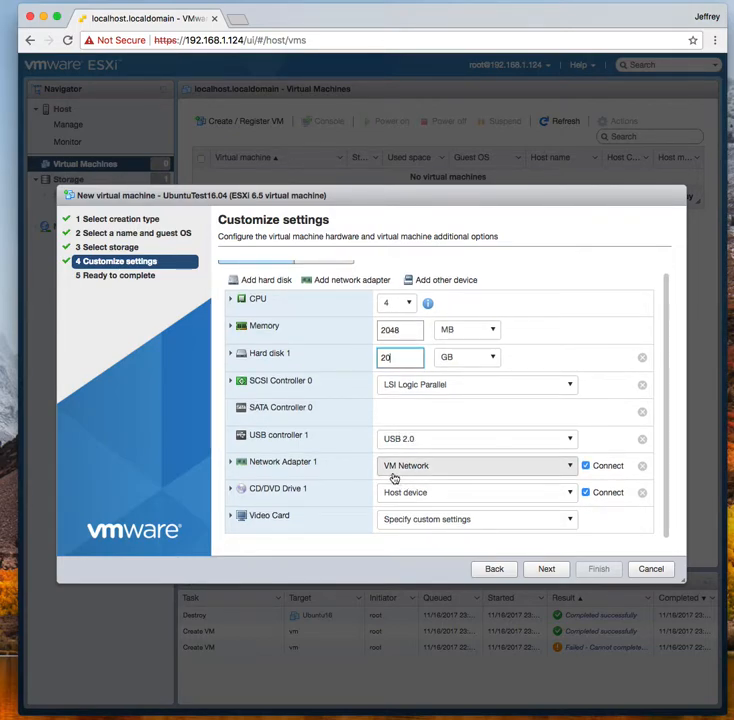
{"action": "left_click", "coordinate": [547, 570]}
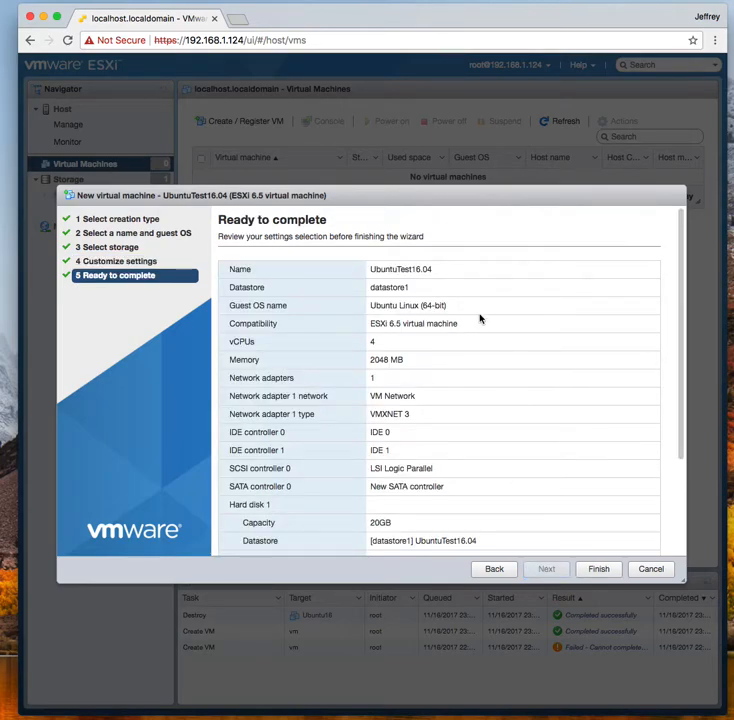
{"action": "scroll", "coordinate": [432, 320], "scroll_direction": "down", "scroll_amount": 2}
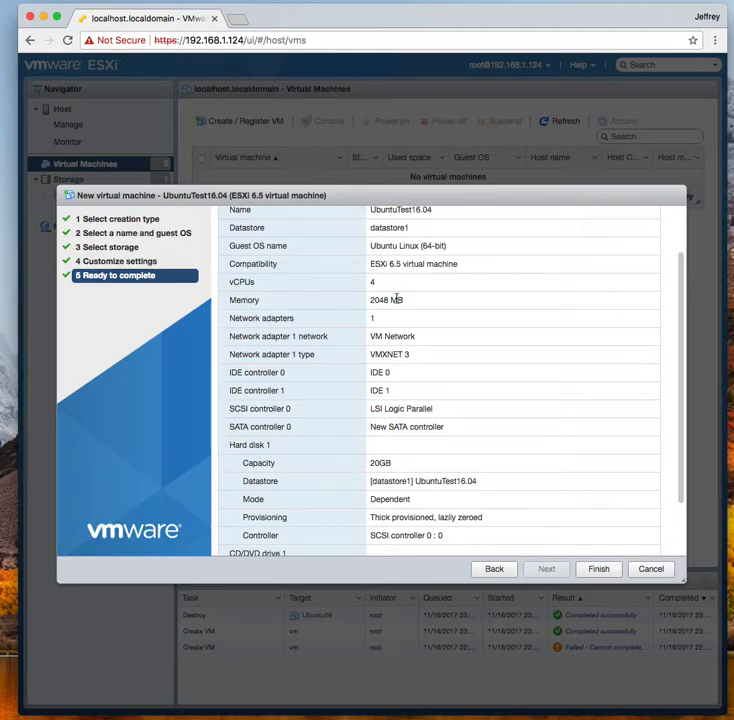
{"action": "scroll", "coordinate": [404, 327], "scroll_direction": "down", "scroll_amount": 3}
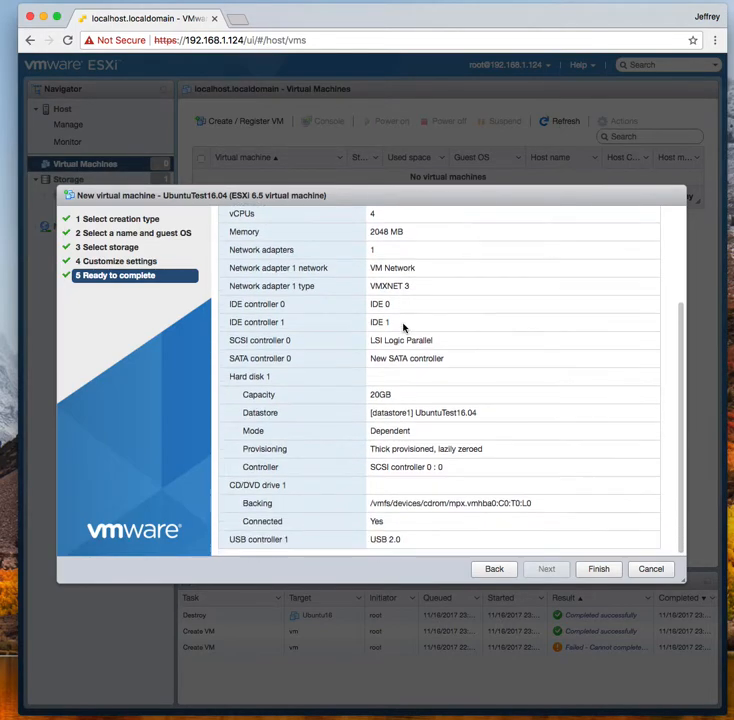
{"action": "left_click", "coordinate": [599, 569]}
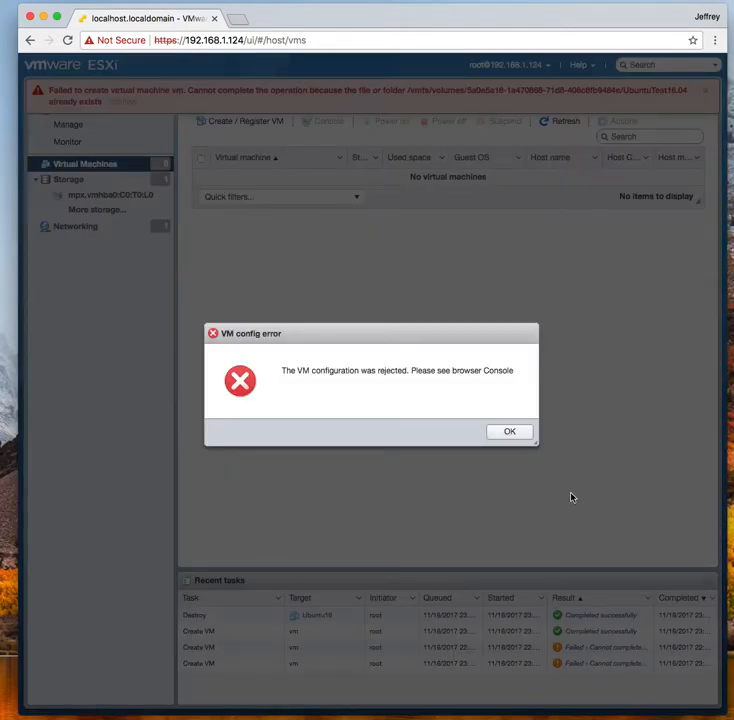
Dismiss the VM config error dialog and the red creation-failure banner
{"action": "left_click", "coordinate": [510, 431]}
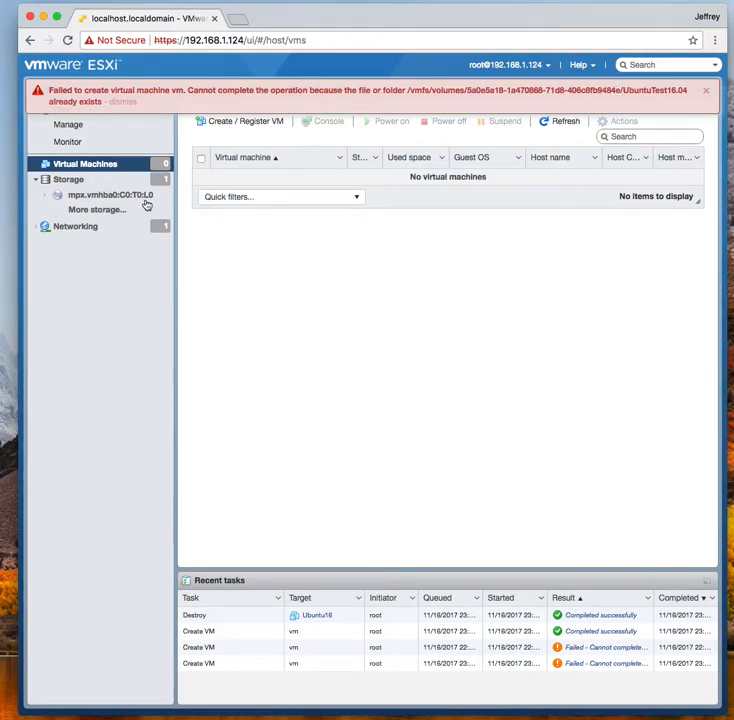
{"action": "left_click", "coordinate": [706, 91]}
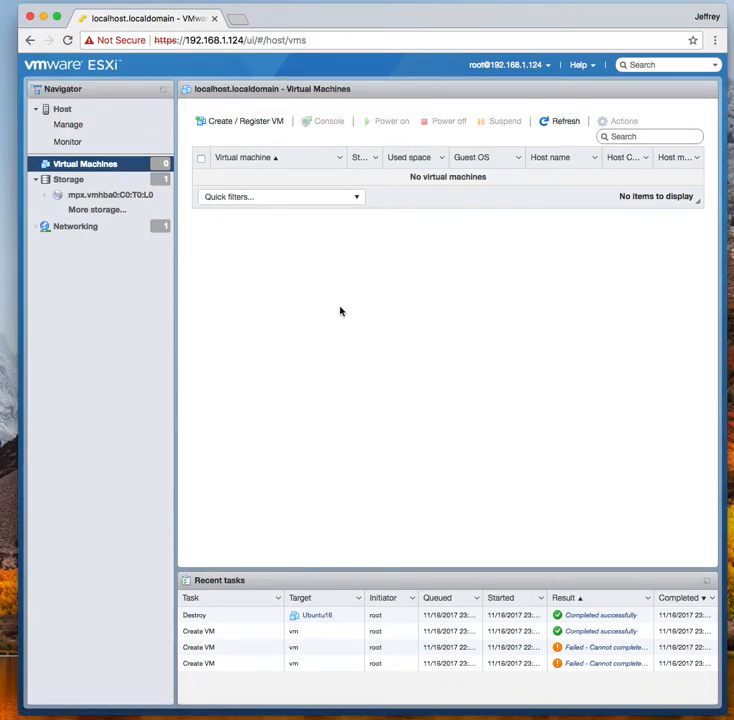
Start a new virtual machine and name it Ubuntu123
{"action": "left_click", "coordinate": [248, 121]}
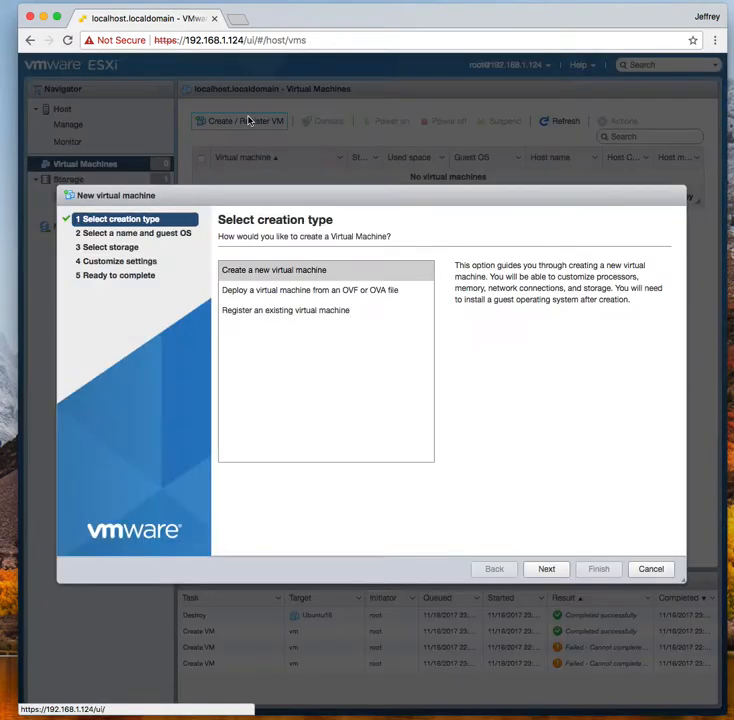
{"action": "left_click", "coordinate": [300, 271]}
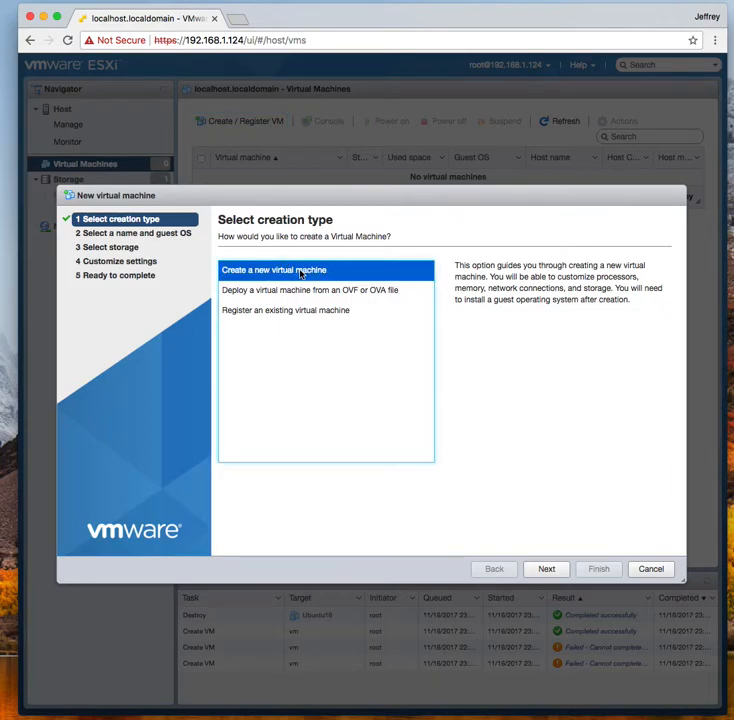
{"action": "left_click", "coordinate": [548, 569]}
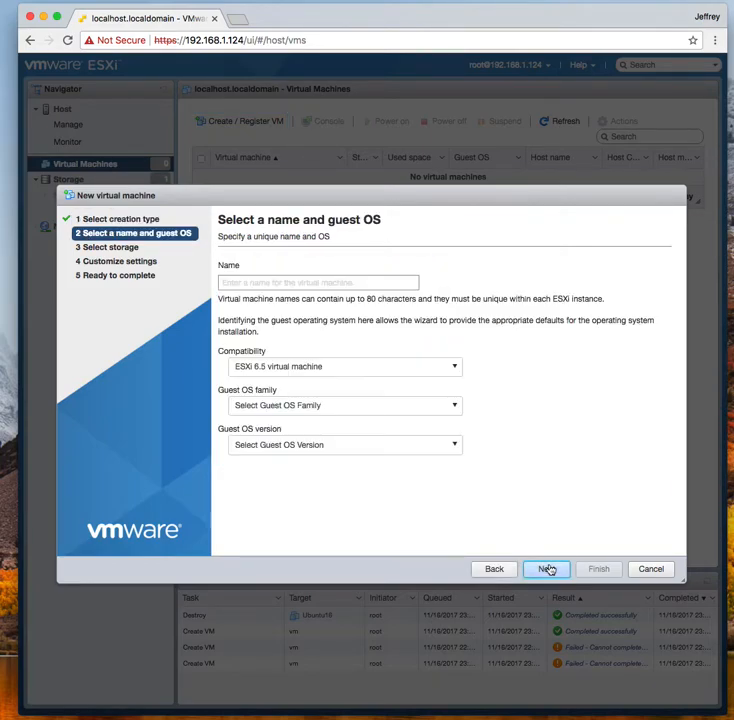
{"action": "left_click", "coordinate": [366, 286]}
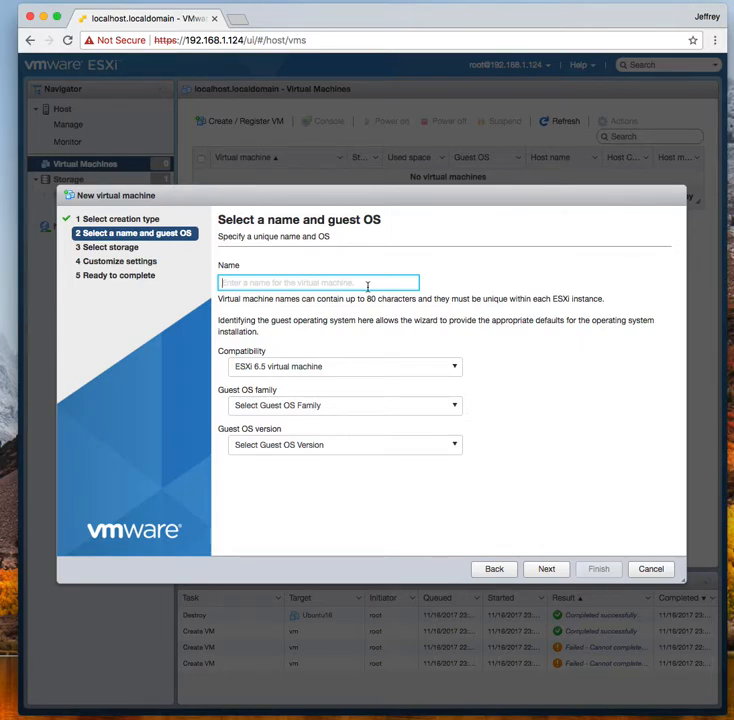
{"action": "type", "text": "Ub"}
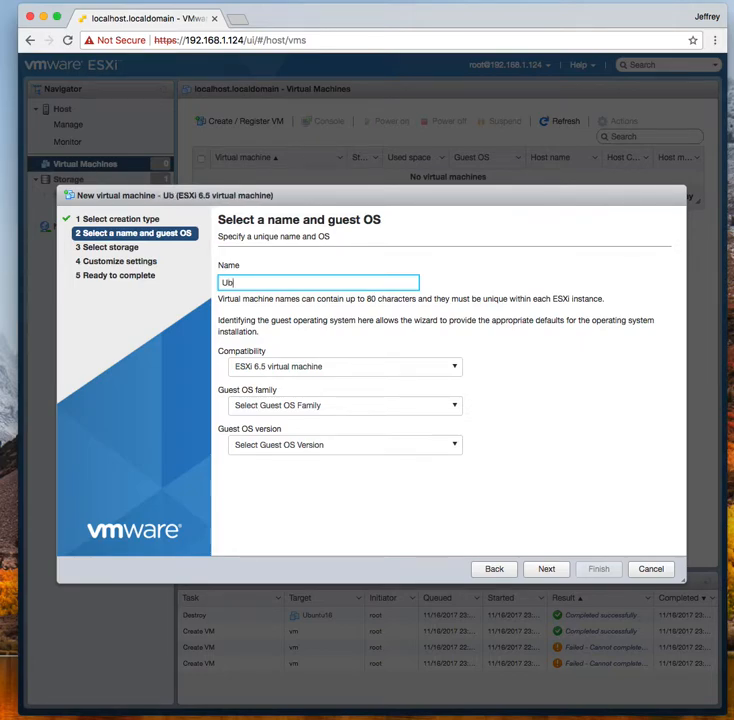
{"action": "type", "text": "untu"}
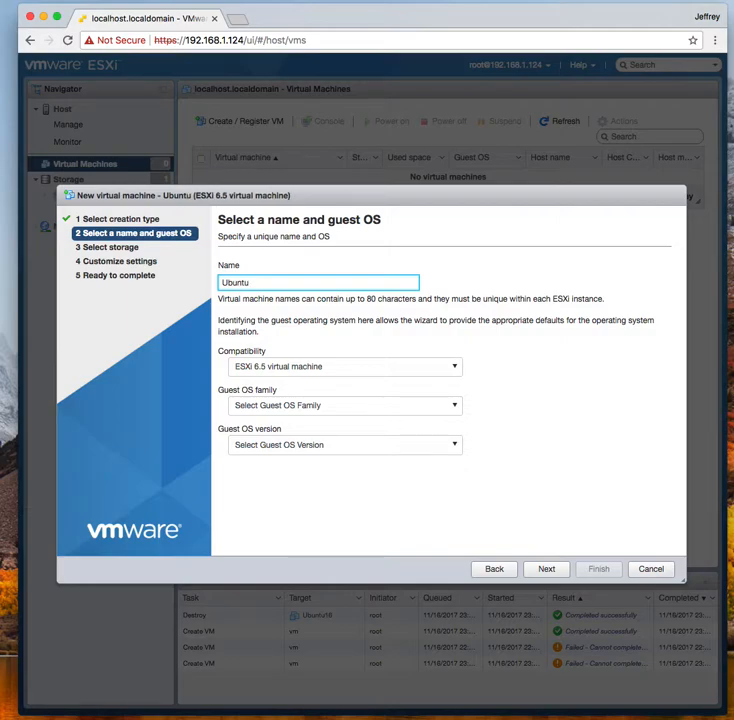
{"action": "type", "text": "123"}
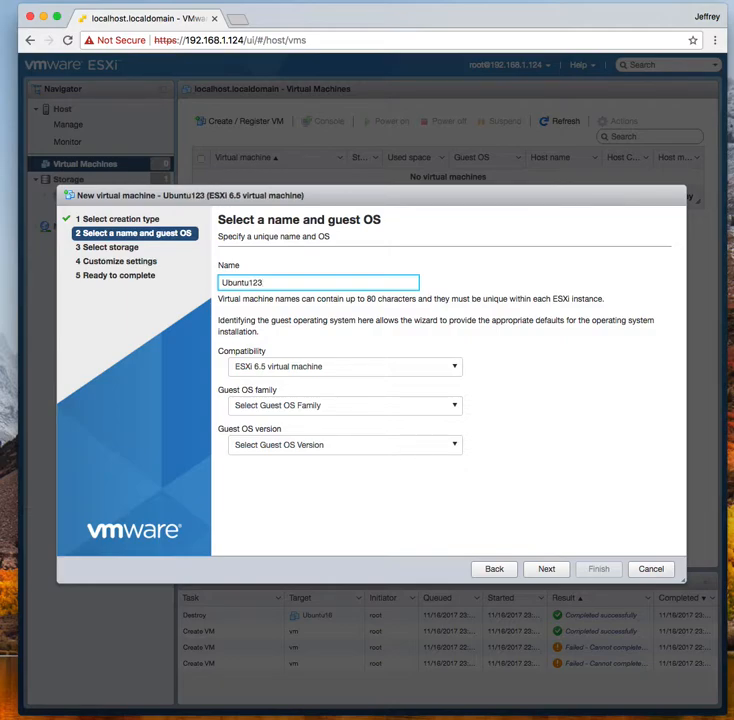
Set the guest OS to Linux, Ubuntu Linux (64-bit), and keep datastore1 as storage
{"action": "left_click", "coordinate": [386, 409]}
{"action": "left_click", "coordinate": [287, 441]}
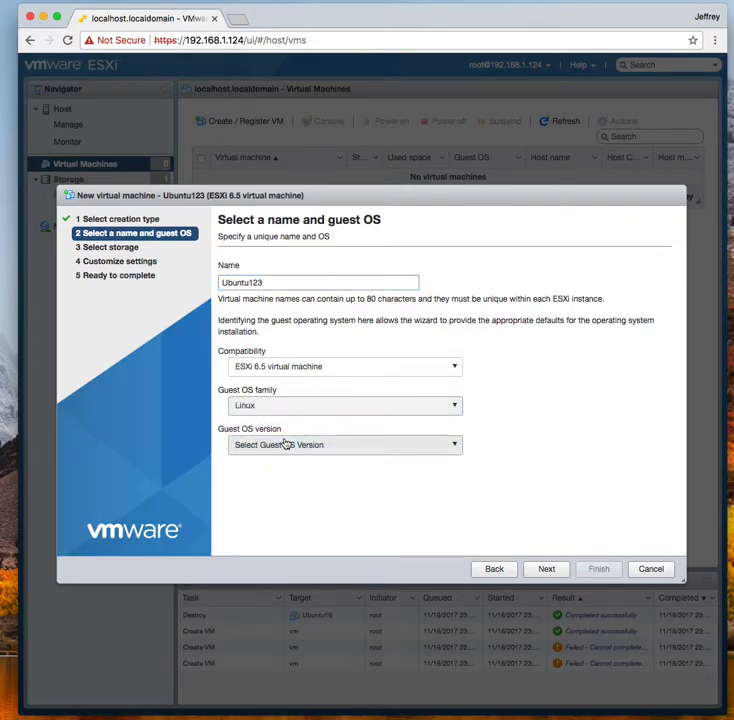
{"action": "left_click", "coordinate": [319, 446]}
{"action": "scroll", "coordinate": [347, 521], "scroll_direction": "down", "scroll_amount": 5}
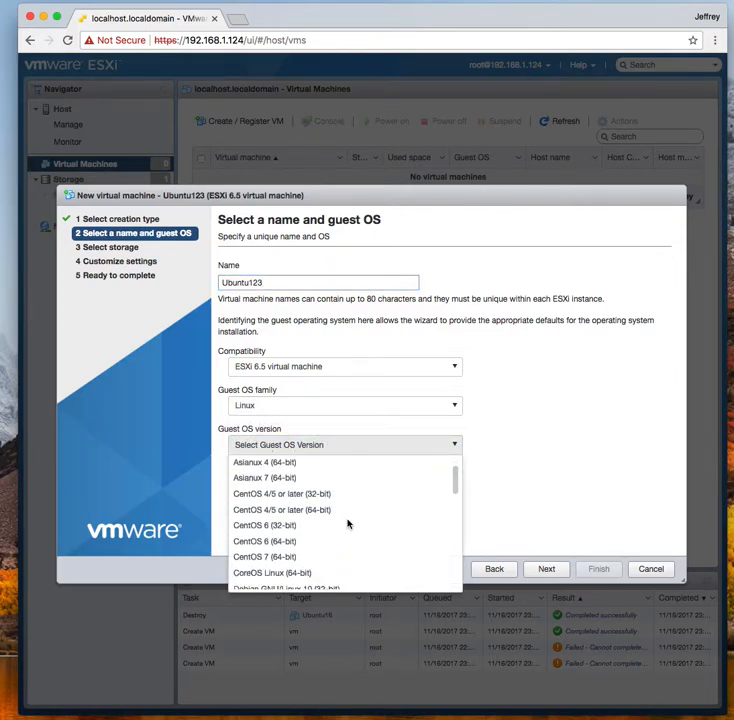
{"action": "scroll", "coordinate": [348, 522], "scroll_direction": "down", "scroll_amount": 5}
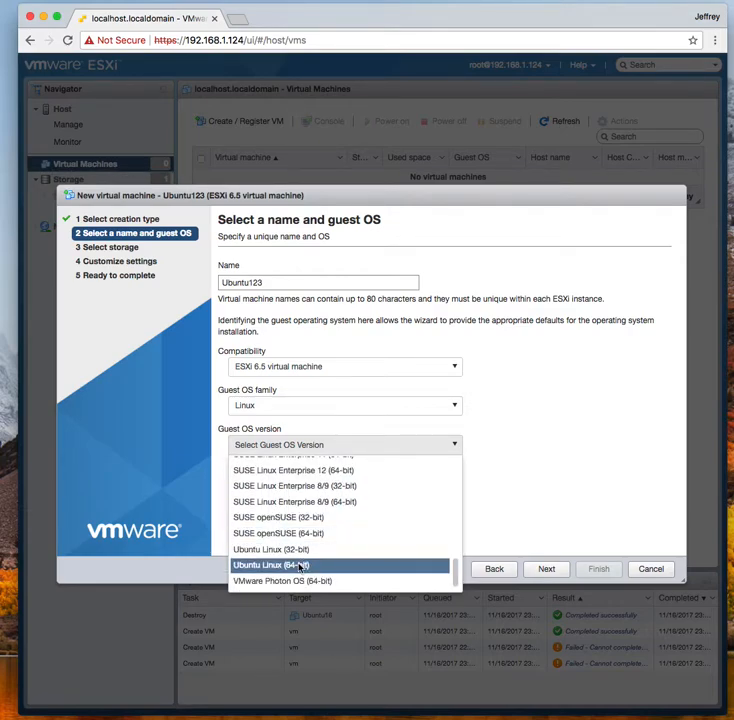
{"action": "left_click", "coordinate": [349, 564]}
{"action": "left_click", "coordinate": [550, 570]}
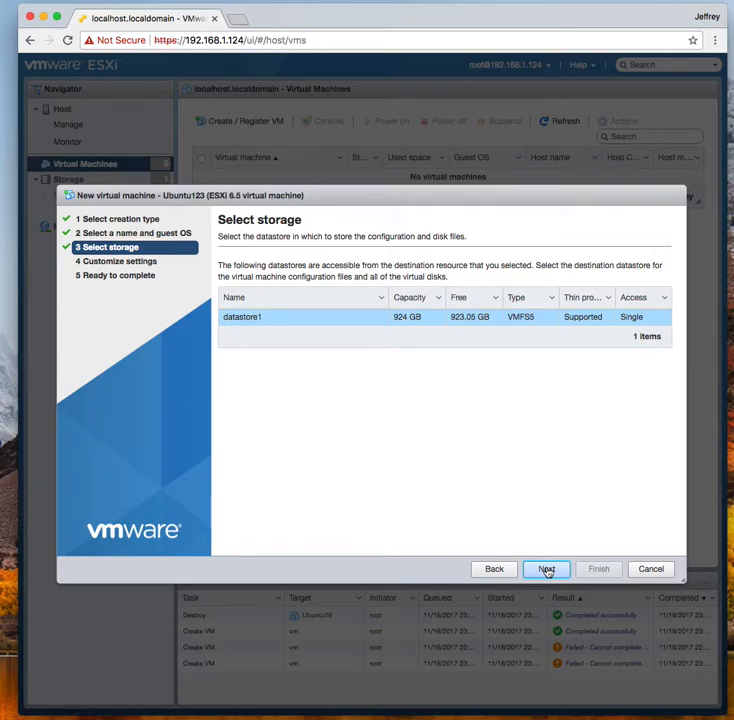
{"action": "left_click", "coordinate": [547, 569]}
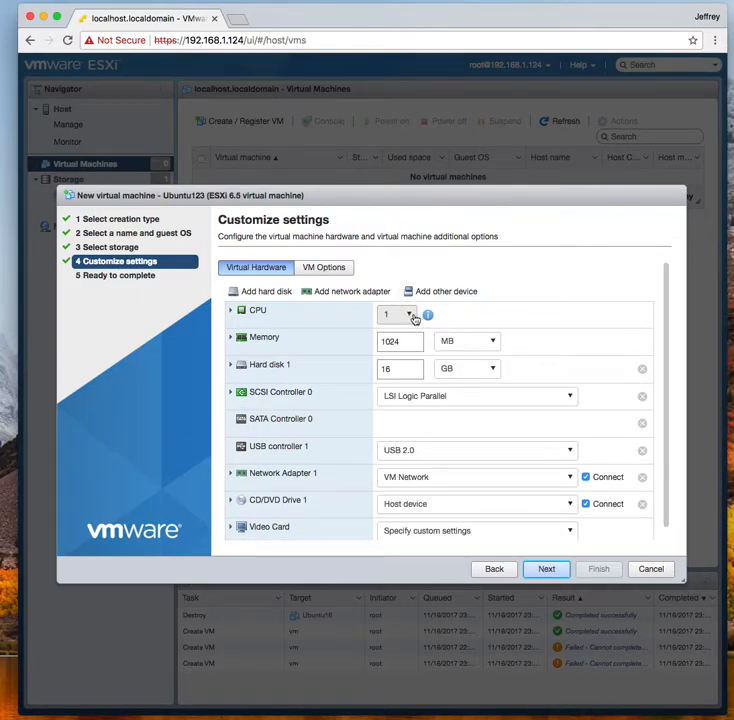
Give Ubuntu123 4 CPUs, 2048 MB memory and a 21 GB disk, then finish creating it
{"action": "left_click", "coordinate": [415, 316]}
{"action": "left_click", "coordinate": [398, 384]}
{"action": "left_click", "coordinate": [413, 341]}
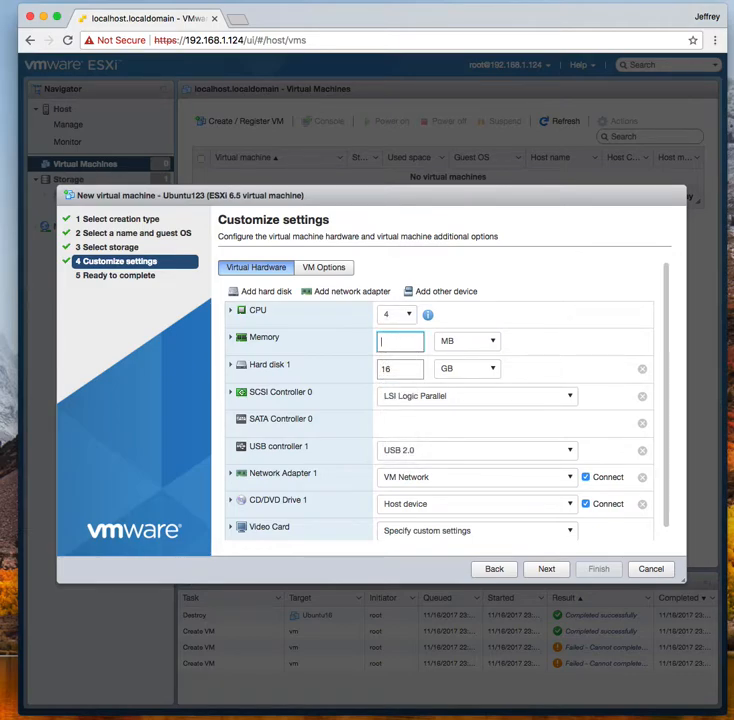
{"action": "type", "text": "2048"}
{"action": "double_click", "coordinate": [410, 367]}
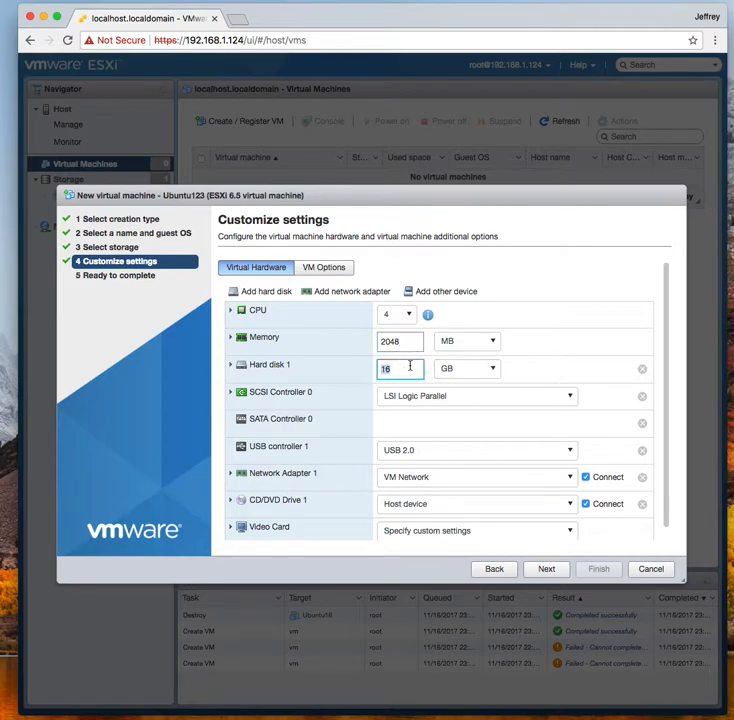
{"action": "type", "text": "21"}
{"action": "scroll", "coordinate": [558, 297], "scroll_direction": "down", "scroll_amount": 1}
{"action": "left_click", "coordinate": [549, 568]}
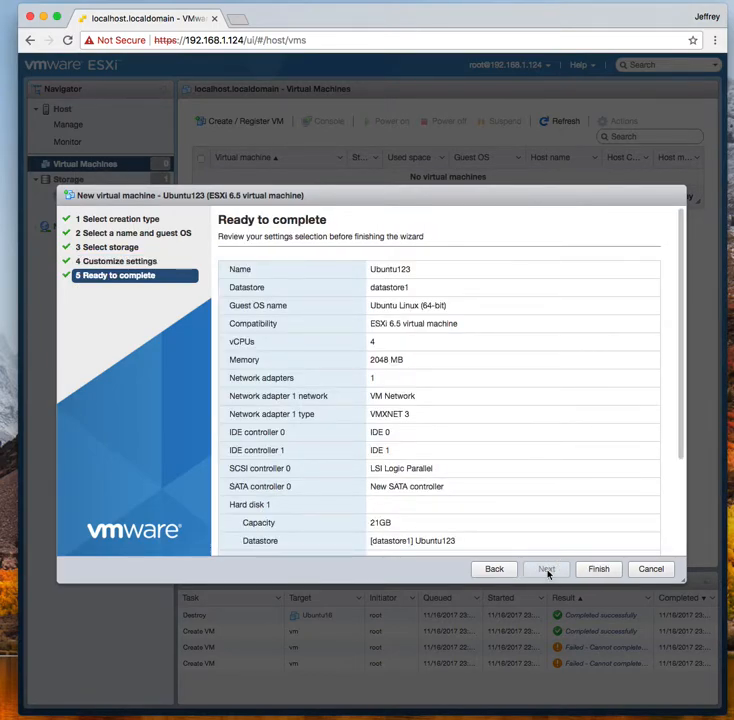
{"action": "left_click", "coordinate": [596, 569]}
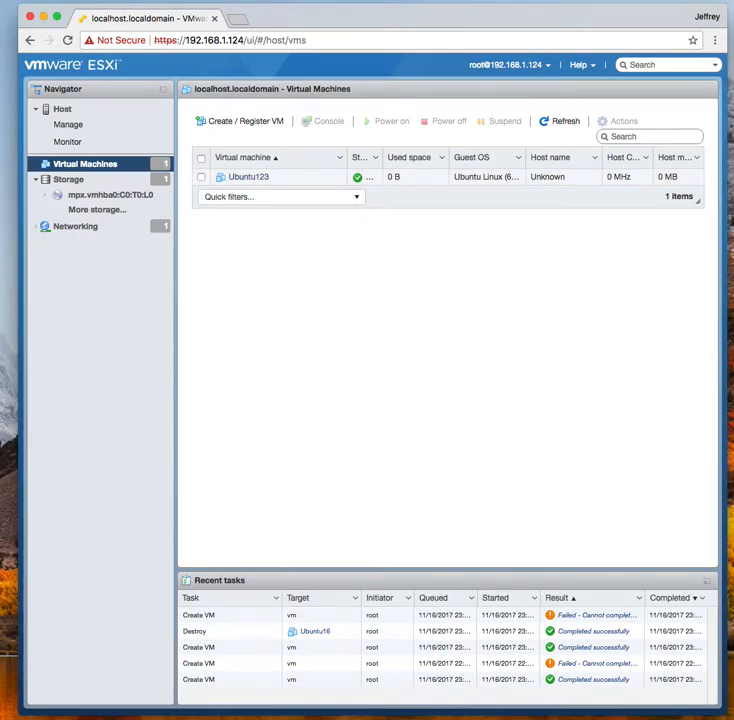
{"action": "left_click_drag", "start_coordinate": [733, 295], "coordinate": [249, 265]}
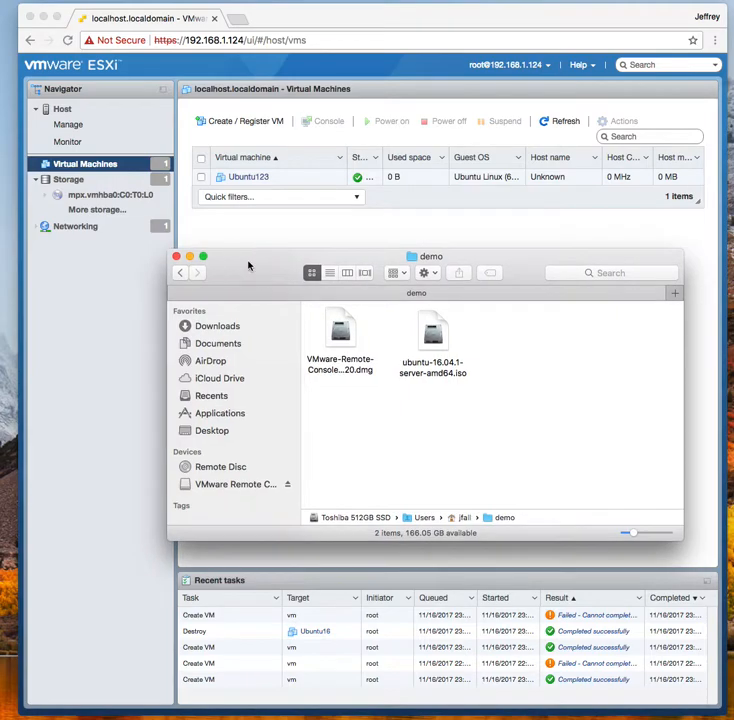
{"action": "left_click", "coordinate": [433, 336]}
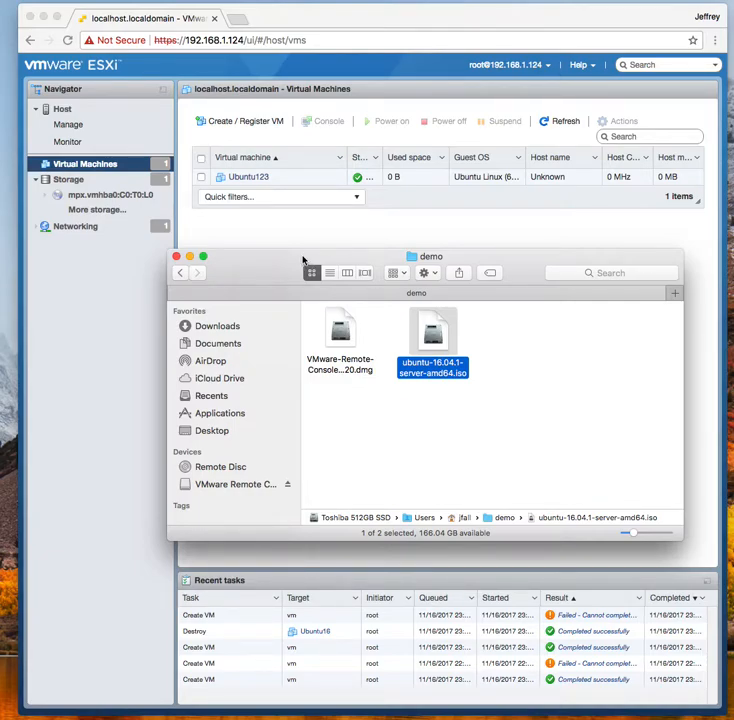
{"action": "left_click", "coordinate": [337, 342]}
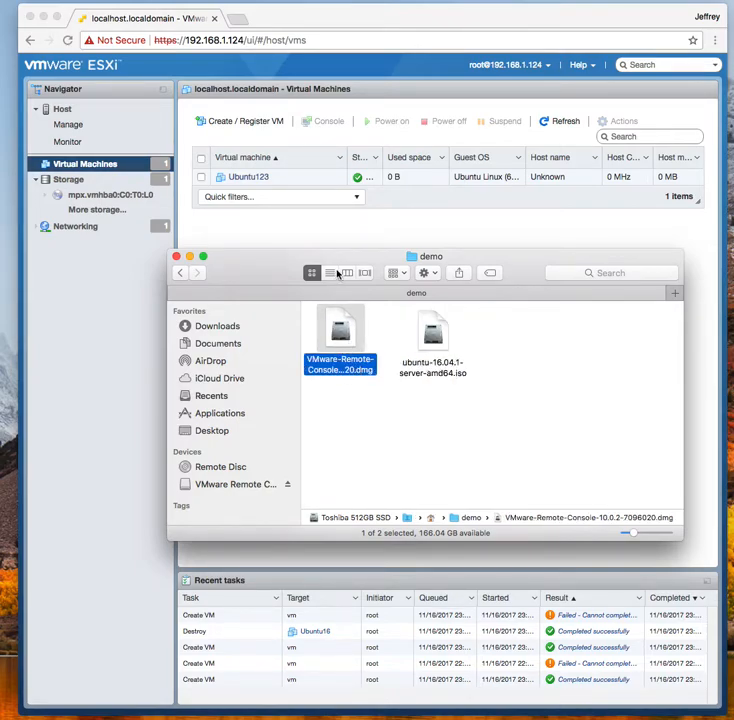
{"action": "left_click_drag", "start_coordinate": [332, 257], "coordinate": [733, 340]}
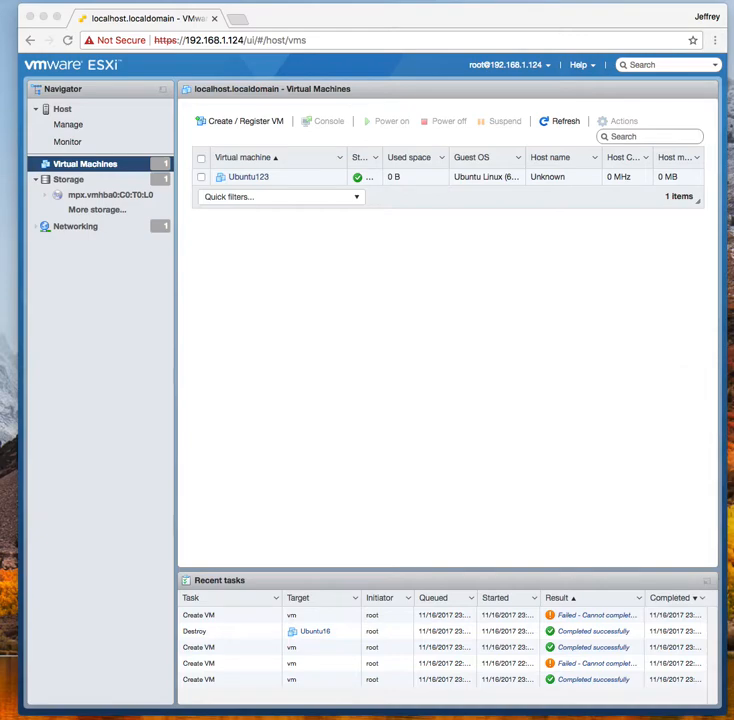
{"action": "left_click", "coordinate": [578, 65]}
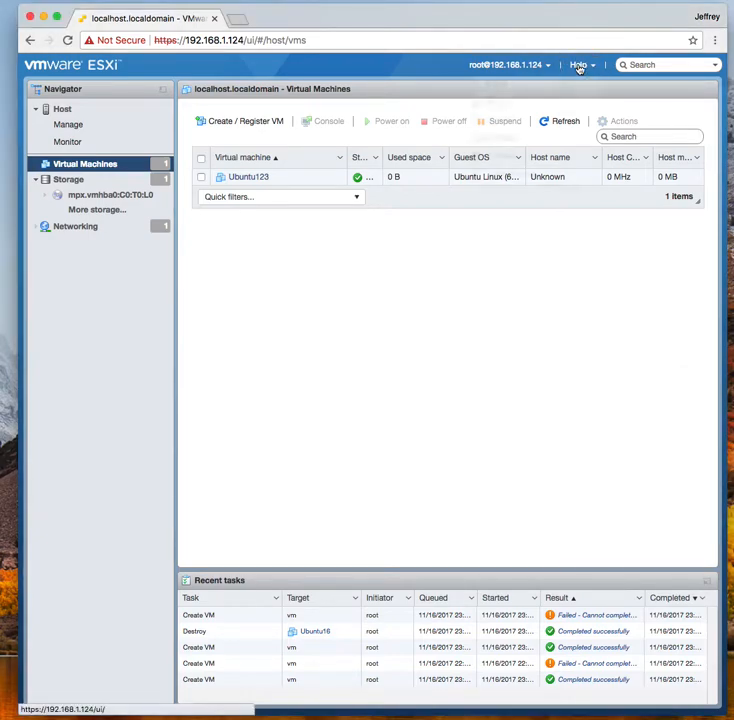
Get VMware Remote Console from Help > Tools and links, close the login page, restore the demo window
{"action": "left_click", "coordinate": [578, 66]}
{"action": "mouse_move", "coordinate": [529, 179]}
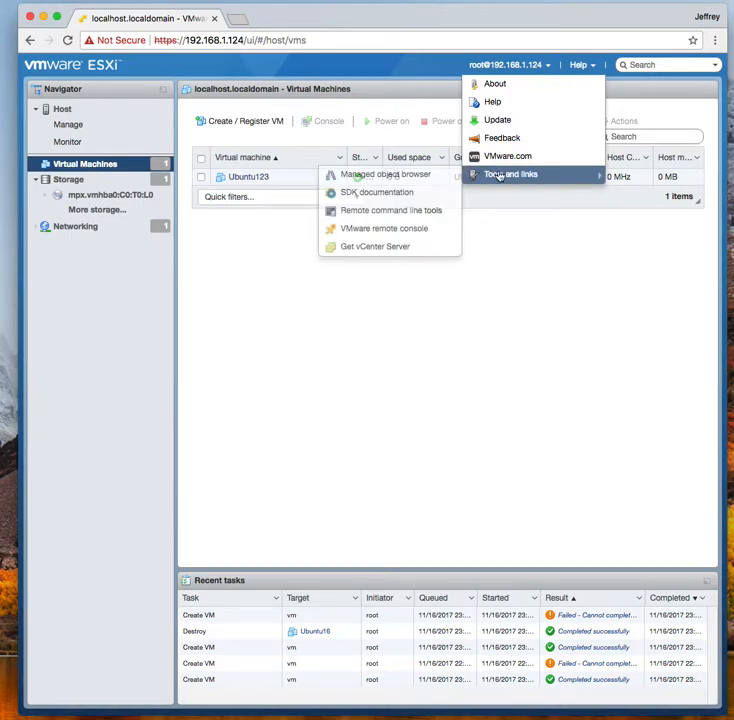
{"action": "left_click", "coordinate": [409, 232]}
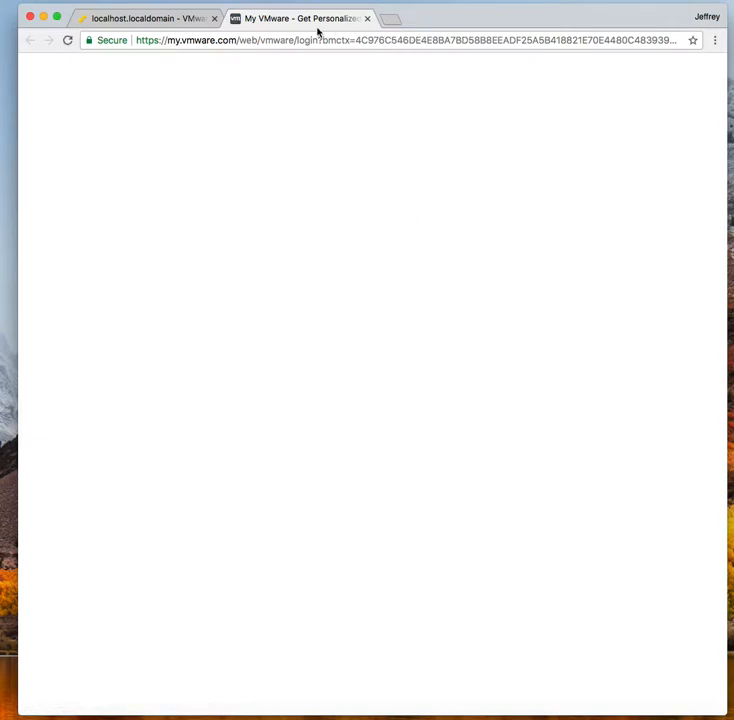
{"action": "left_click", "coordinate": [367, 18]}
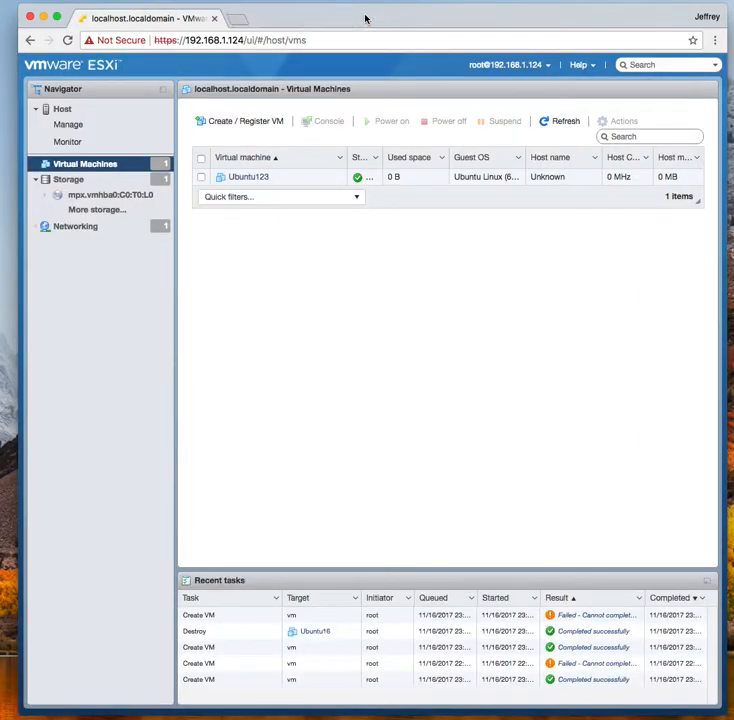
{"action": "left_click_drag", "start_coordinate": [733, 321], "coordinate": [250, 253]}
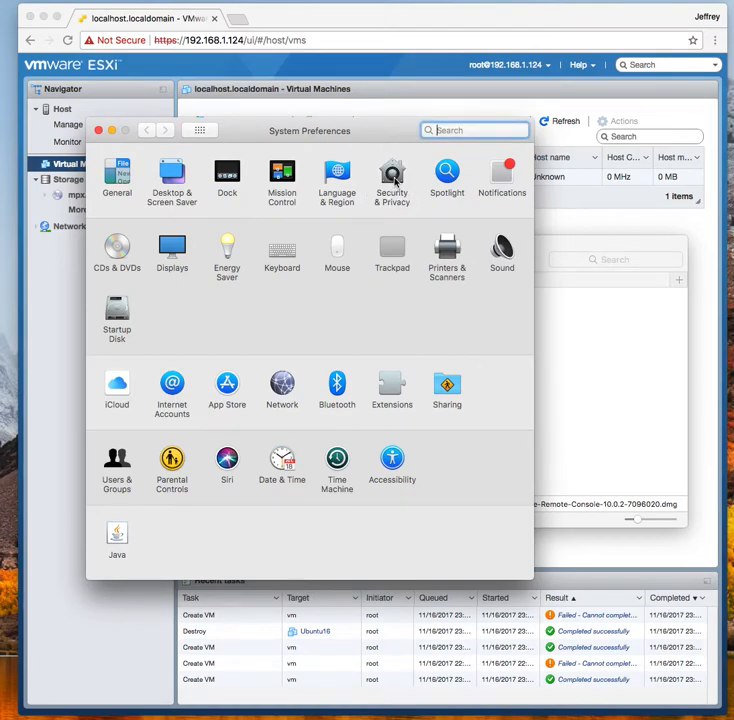
Review the Security & Privacy preferences, then close System Preferences
{"action": "left_click", "coordinate": [393, 178]}
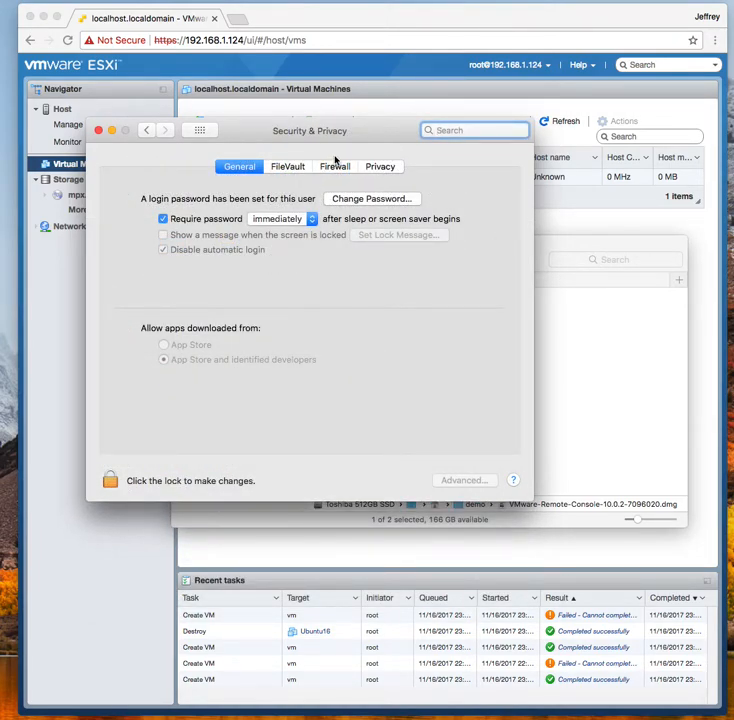
{"action": "left_click", "coordinate": [145, 131]}
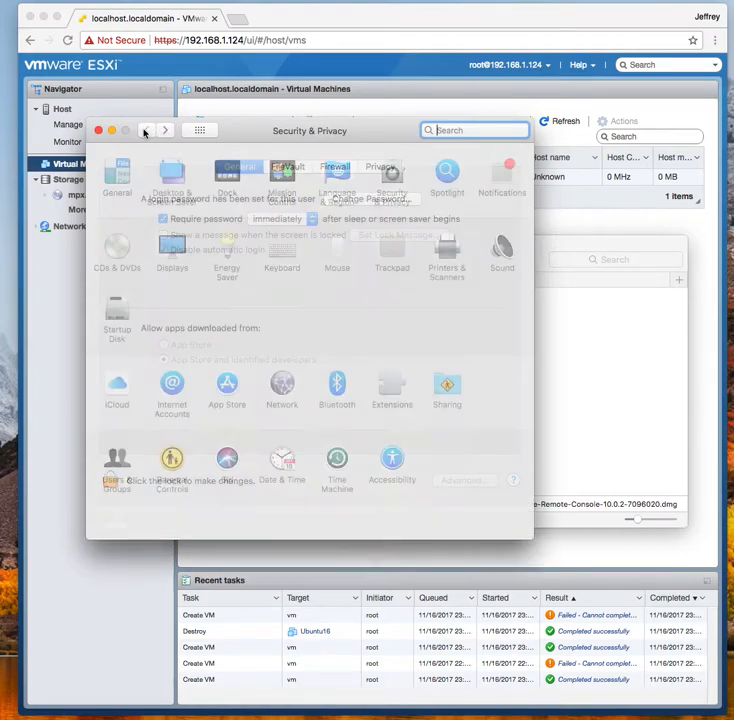
{"action": "left_click", "coordinate": [392, 175]}
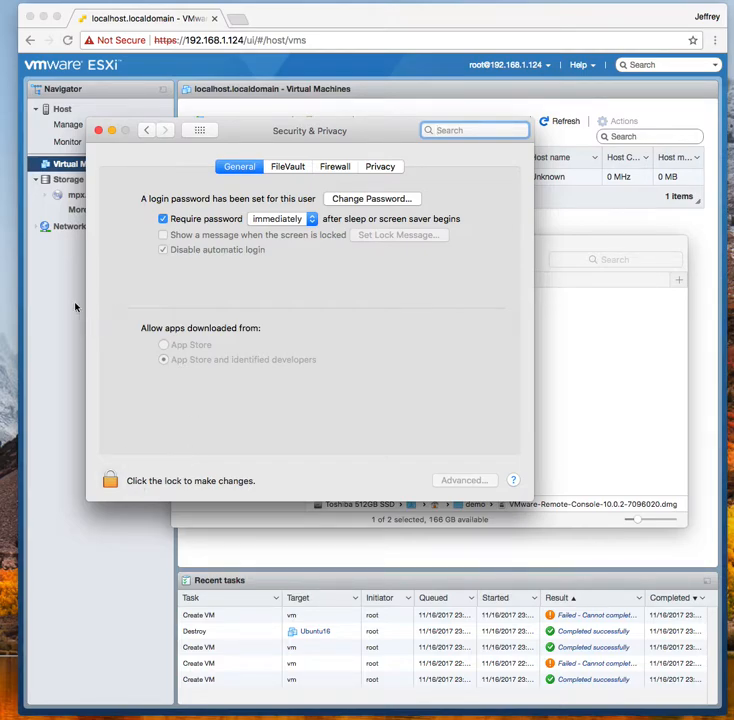
{"action": "left_click", "coordinate": [98, 131]}
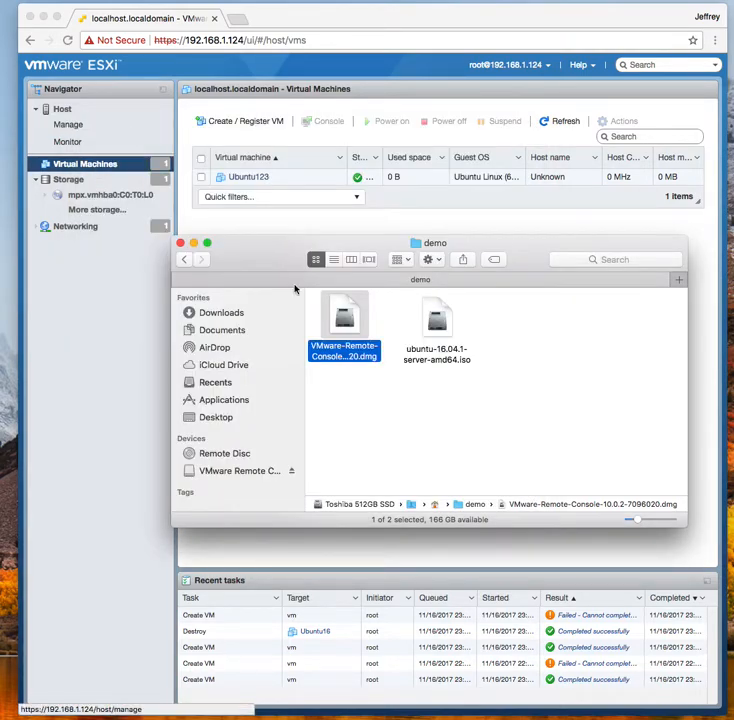
Install VMware Remote Console from its disk image, approving with the administrator password
{"action": "left_click", "coordinate": [342, 320]}
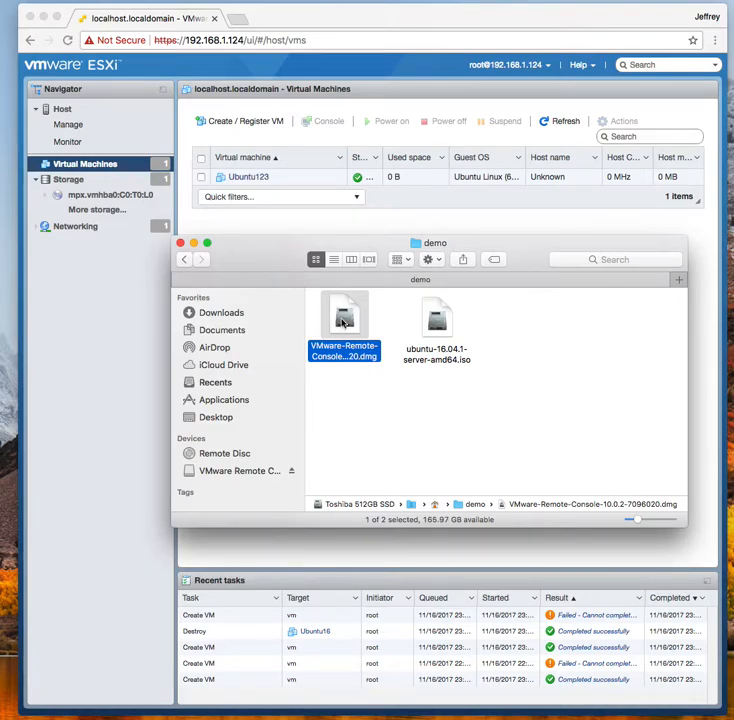
{"action": "double_click", "coordinate": [342, 320]}
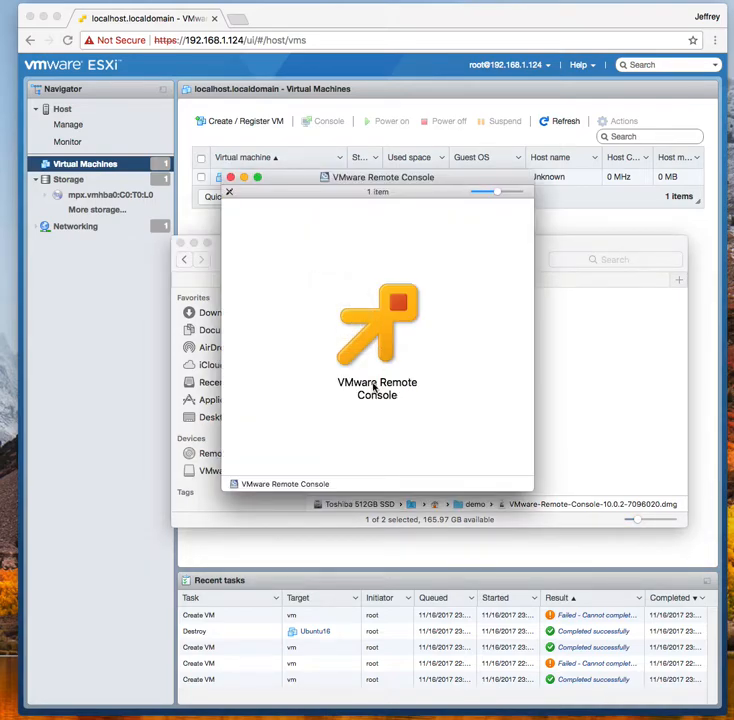
{"action": "left_click", "coordinate": [385, 327]}
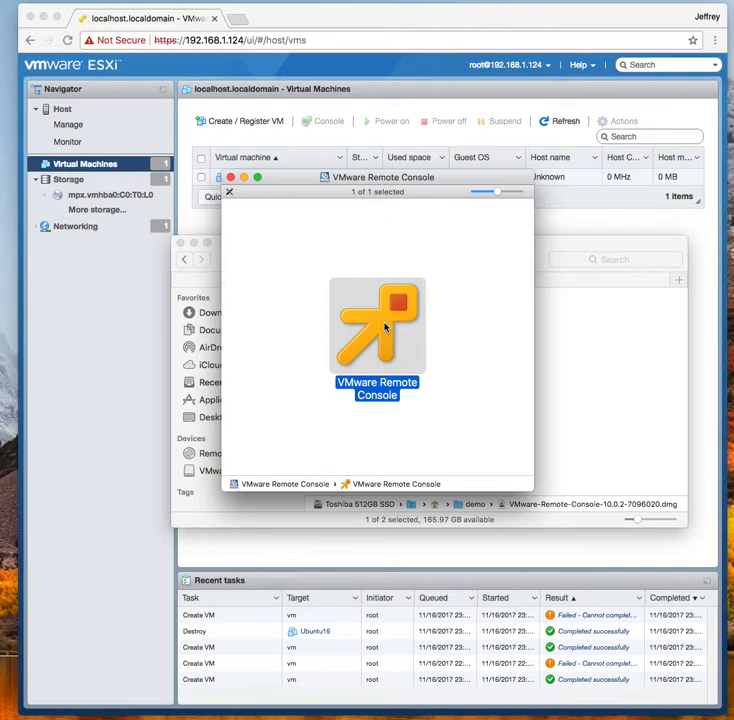
{"action": "double_click", "coordinate": [385, 327]}
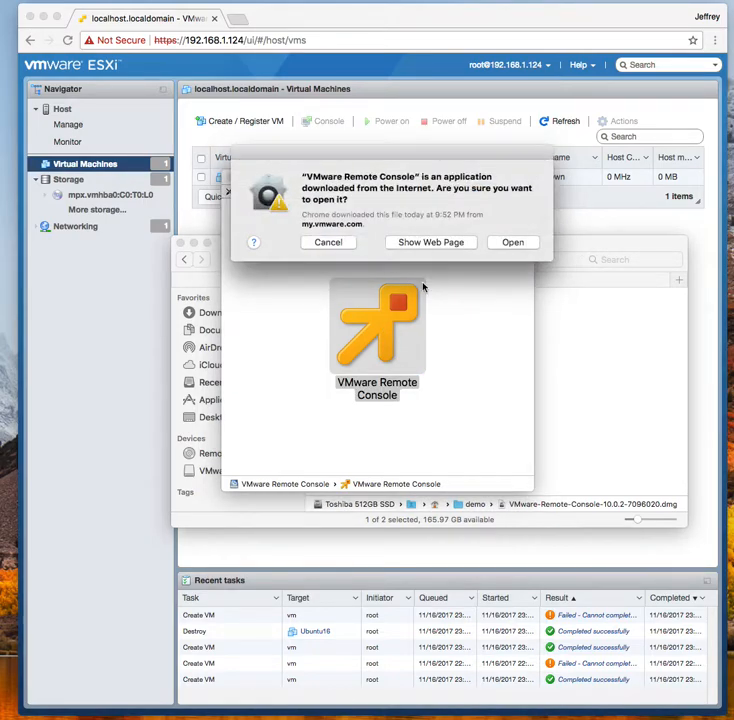
{"action": "left_click", "coordinate": [511, 242]}
{"action": "left_click", "coordinate": [452, 246]}
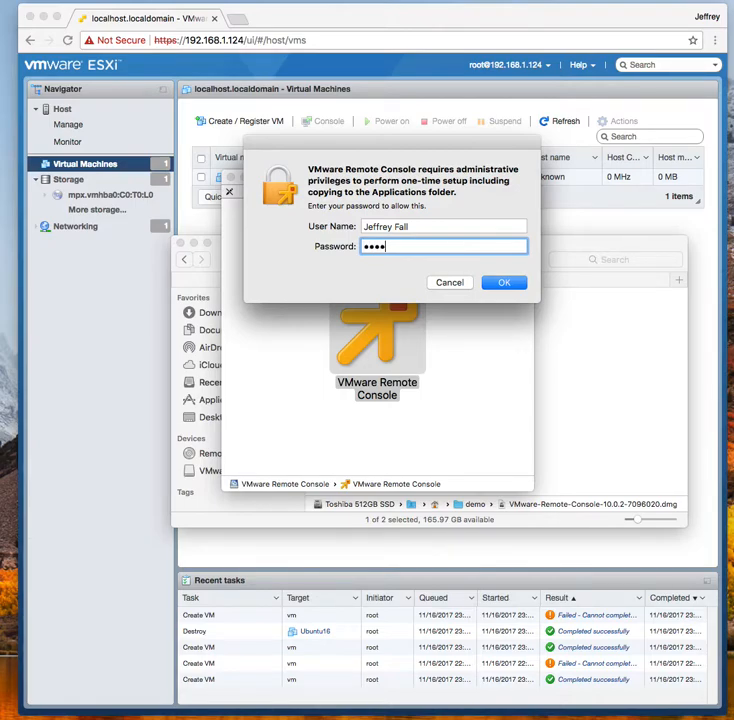
{"action": "left_click", "coordinate": [505, 284]}
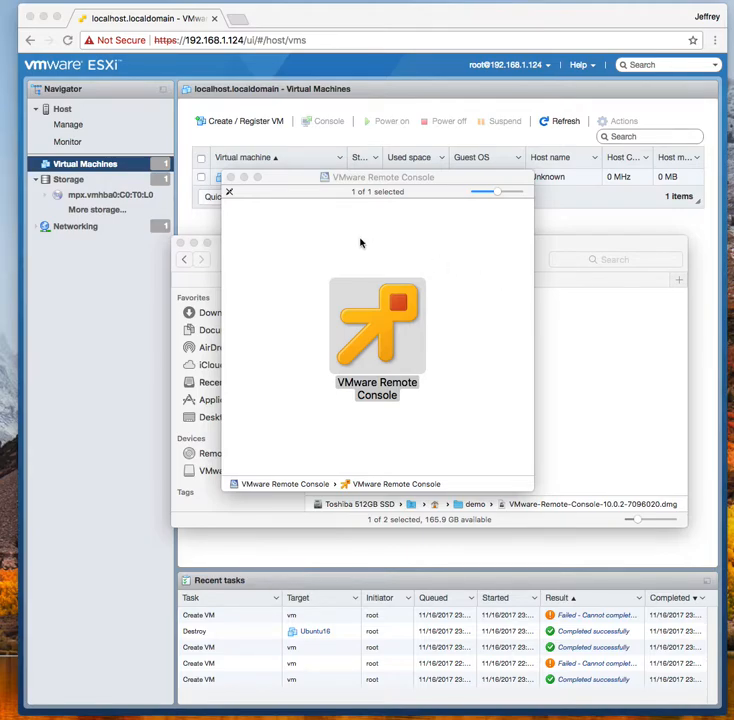
Close the installer volume window and bring the Applications folder into view
{"action": "left_click_drag", "start_coordinate": [295, 174], "coordinate": [218, 272]}
{"action": "left_click", "coordinate": [224, 240]}
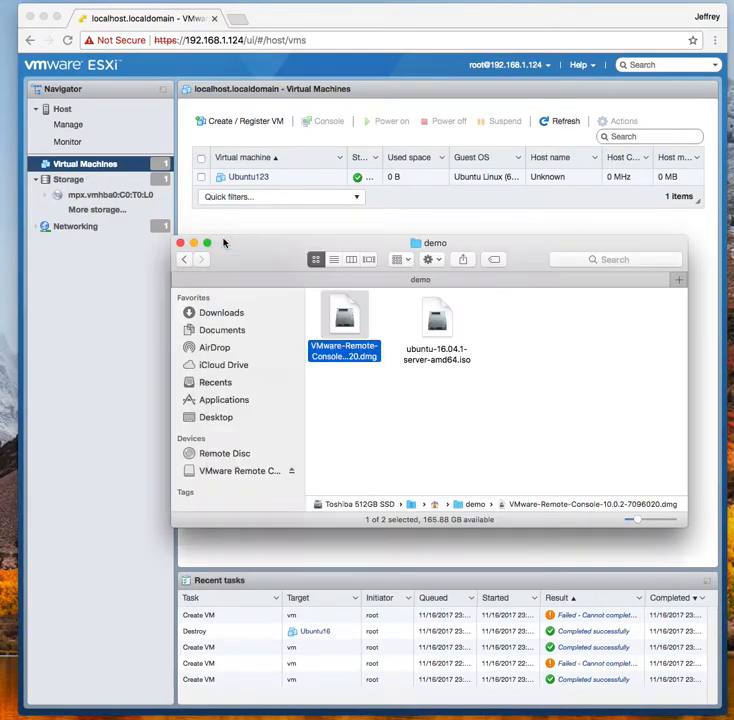
{"action": "left_click_drag", "start_coordinate": [352, 244], "coordinate": [733, 360]}
{"action": "left_click_drag", "start_coordinate": [733, 66], "coordinate": [176, 97]}
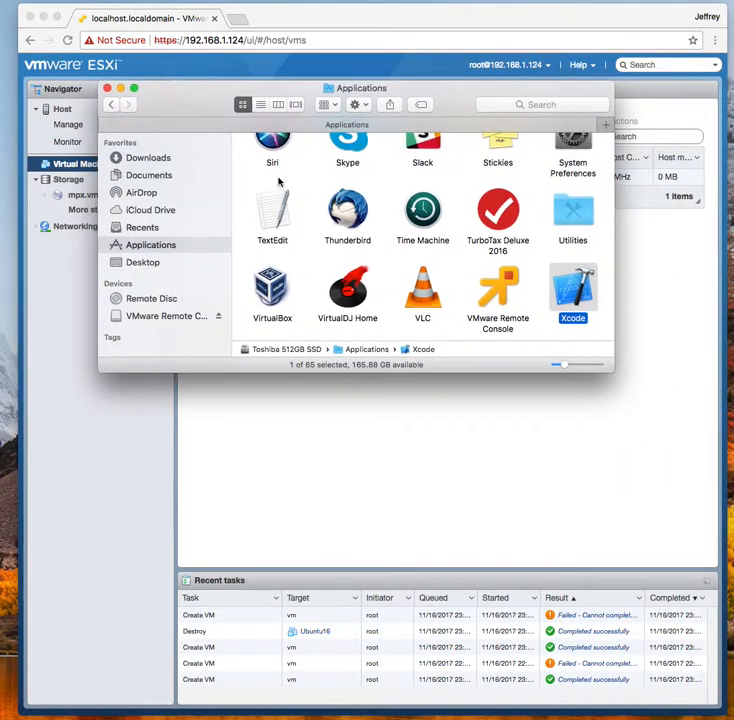
Launch VMware Remote Console from Applications, then close the Applications Finder window
{"action": "left_click", "coordinate": [500, 290]}
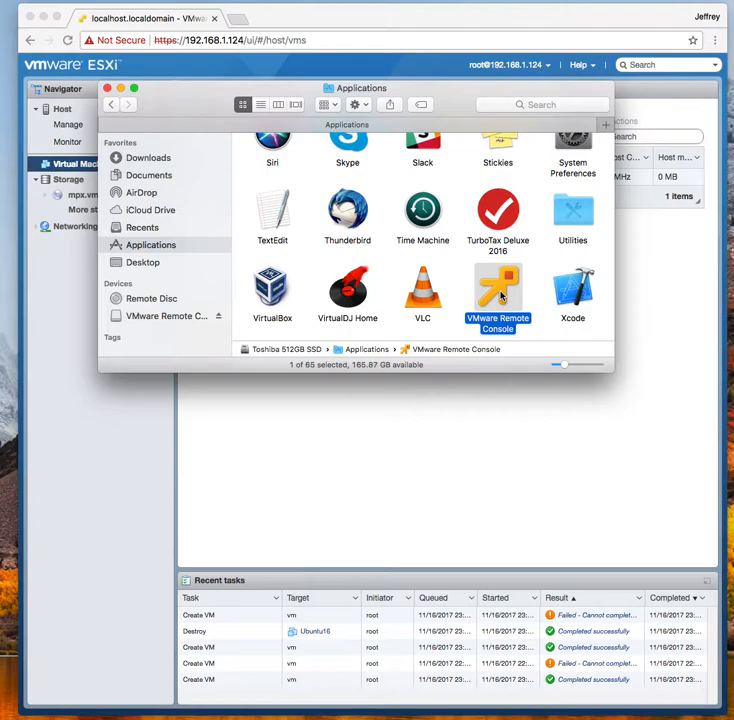
{"action": "double_click", "coordinate": [499, 292]}
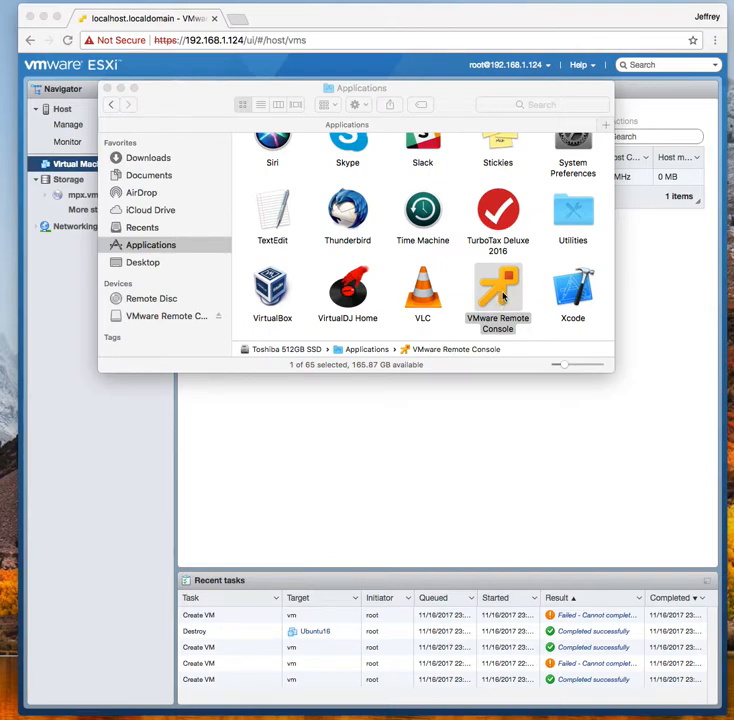
{"action": "left_click", "coordinate": [108, 89]}
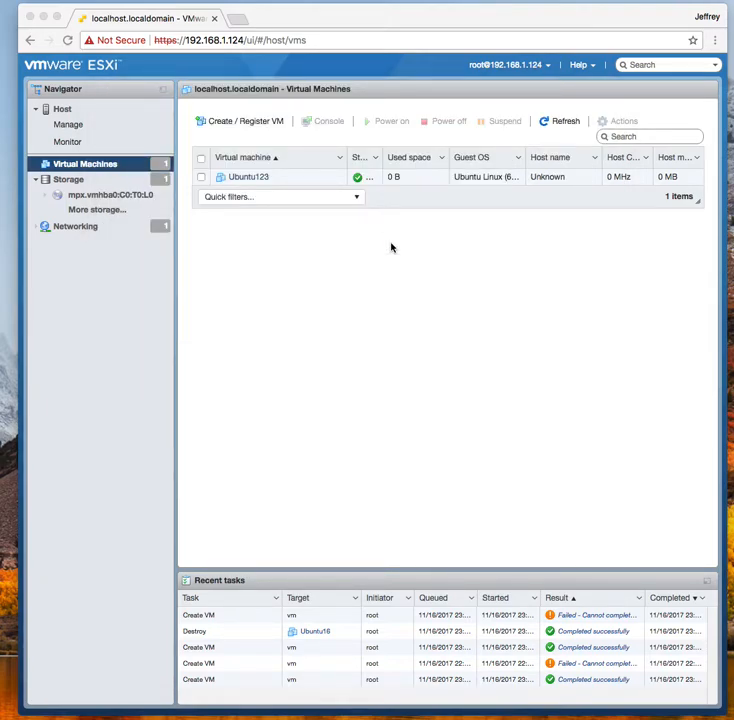
Open Ubuntu123's details page in the browser and power the VM on
{"action": "left_click", "coordinate": [250, 178]}
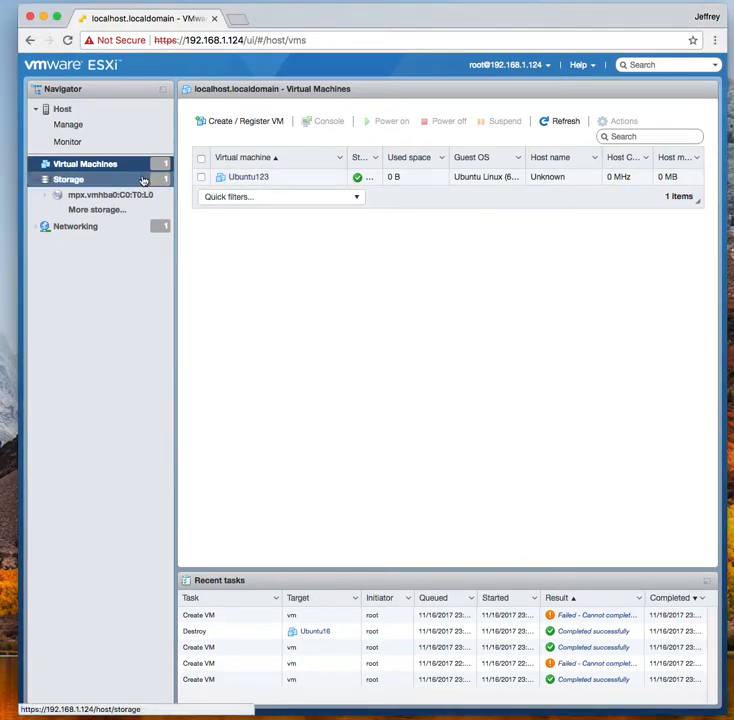
{"action": "left_click", "coordinate": [252, 177]}
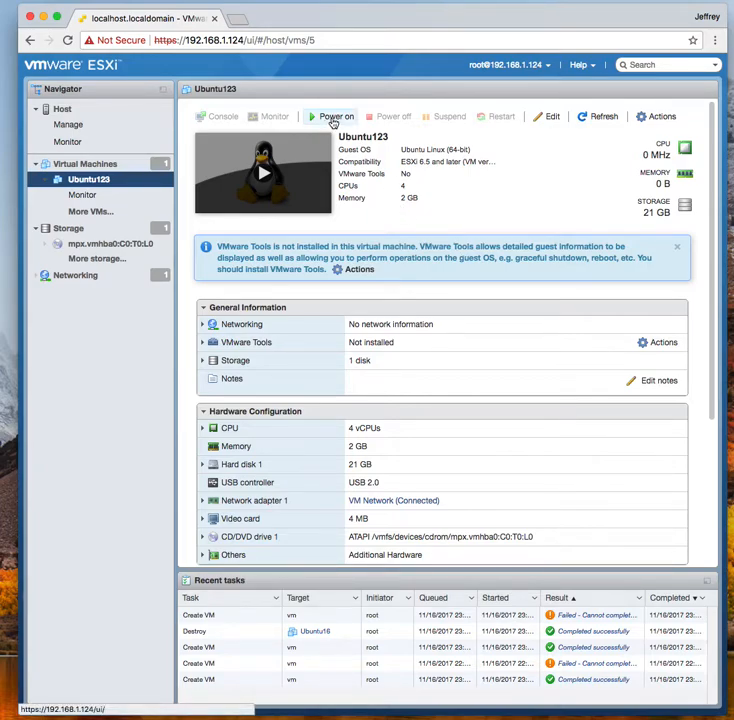
{"action": "left_click", "coordinate": [333, 121]}
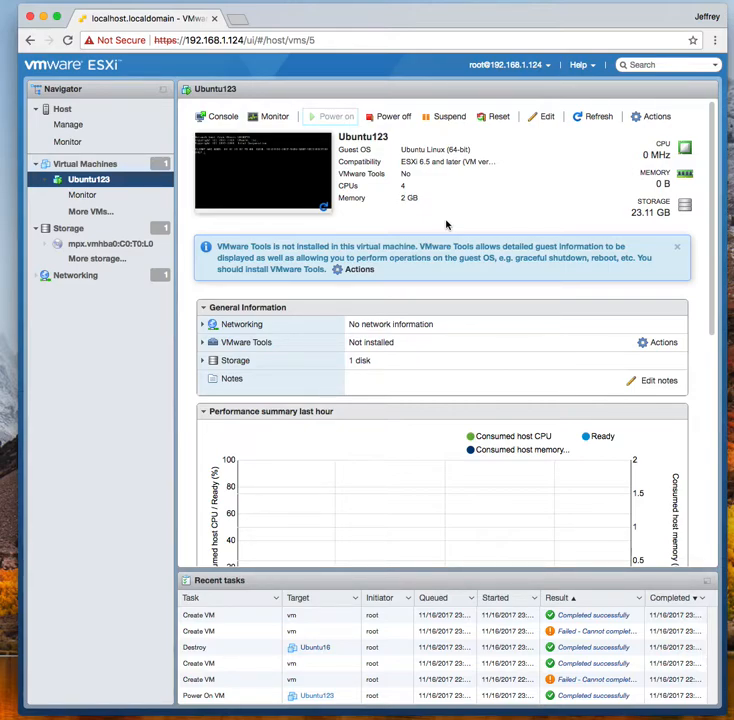
Choose Launch remote console from Ubuntu123's Actions > Console menu
{"action": "left_click", "coordinate": [657, 117]}
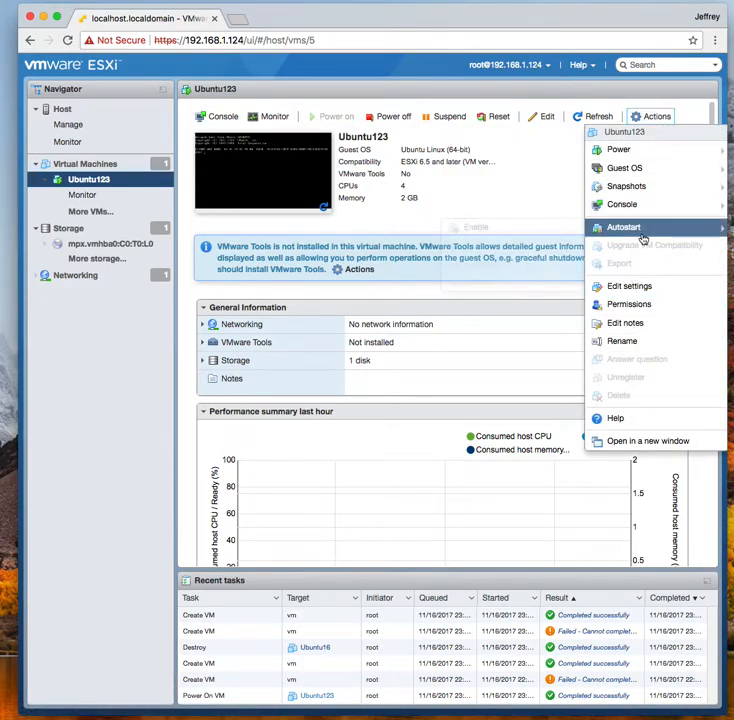
{"action": "mouse_move", "coordinate": [643, 151]}
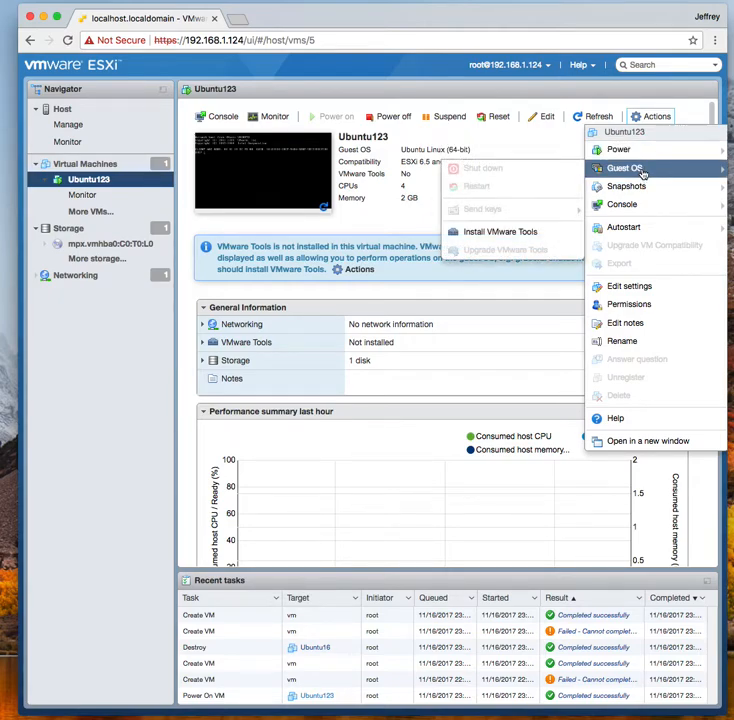
{"action": "mouse_move", "coordinate": [632, 212]}
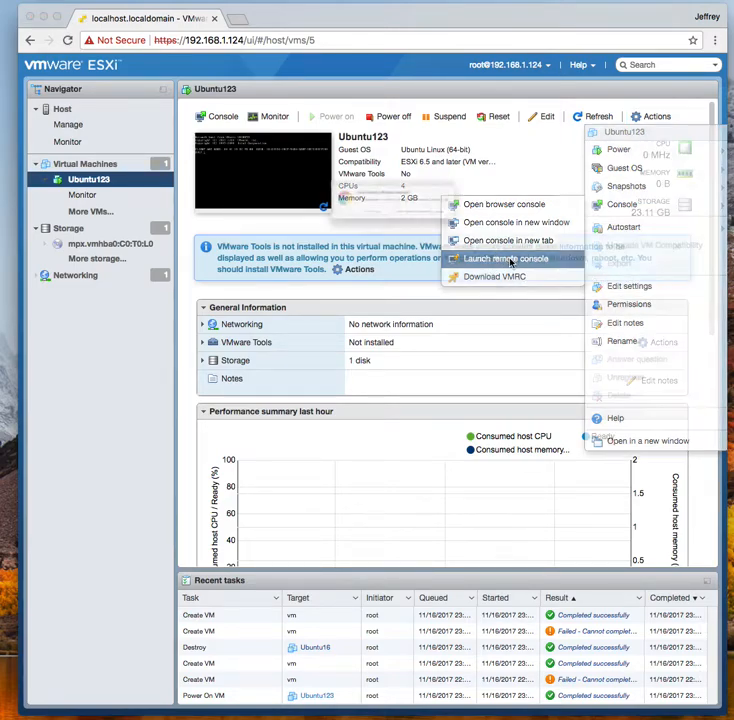
{"action": "left_click", "coordinate": [508, 260]}
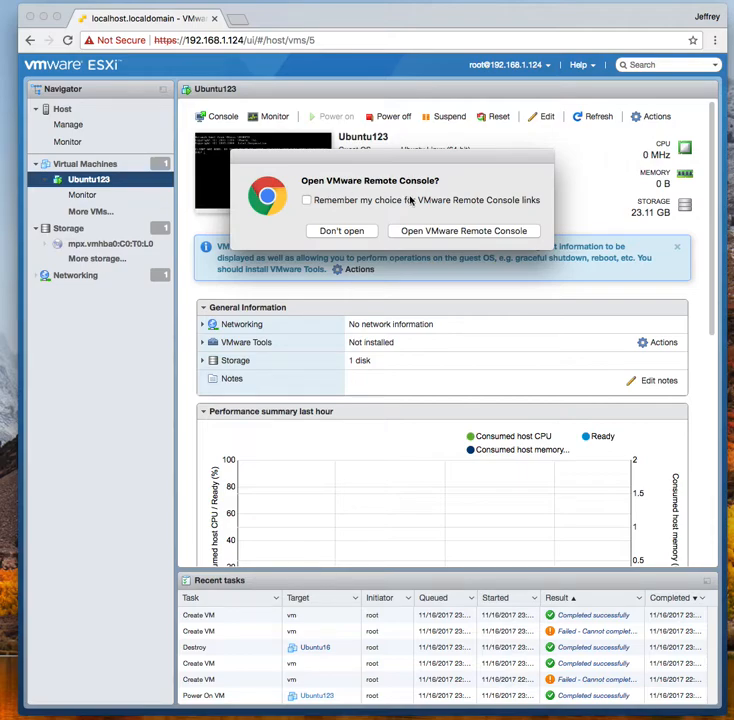
Open Ubuntu123 in VMware Remote Console, accept the certificate warning, and reposition the console window
{"action": "left_click", "coordinate": [448, 232]}
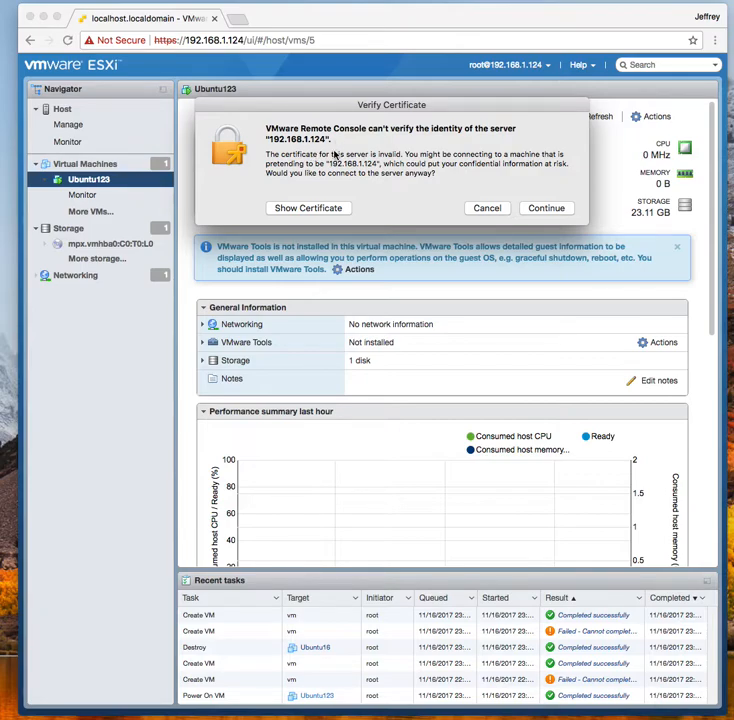
{"action": "left_click", "coordinate": [546, 208]}
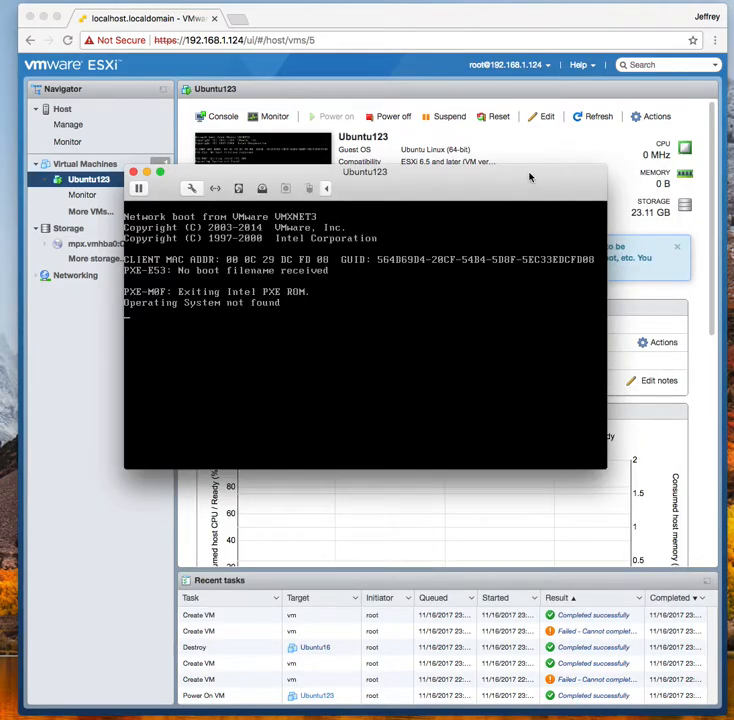
{"action": "left_click_drag", "start_coordinate": [530, 177], "coordinate": [494, 120]}
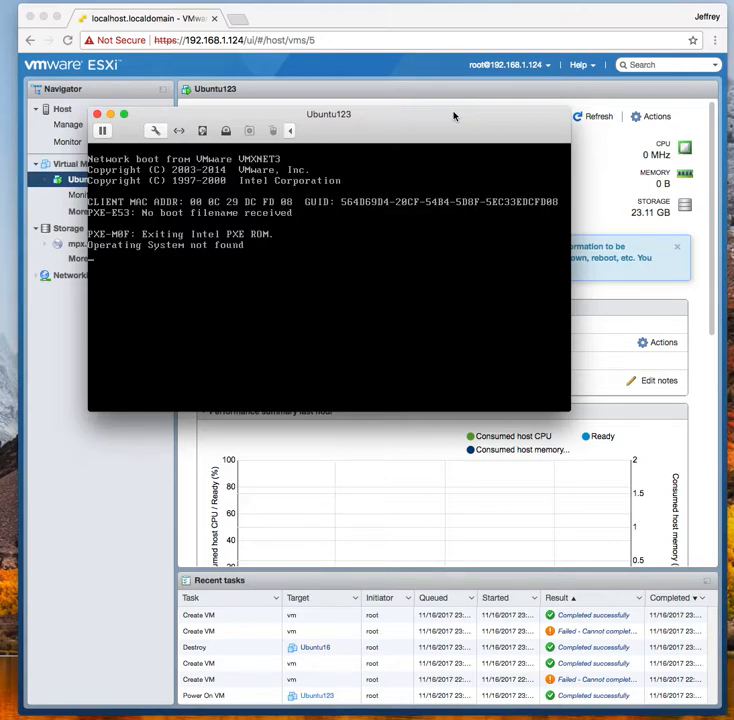
{"action": "left_click_drag", "start_coordinate": [453, 116], "coordinate": [431, 400]}
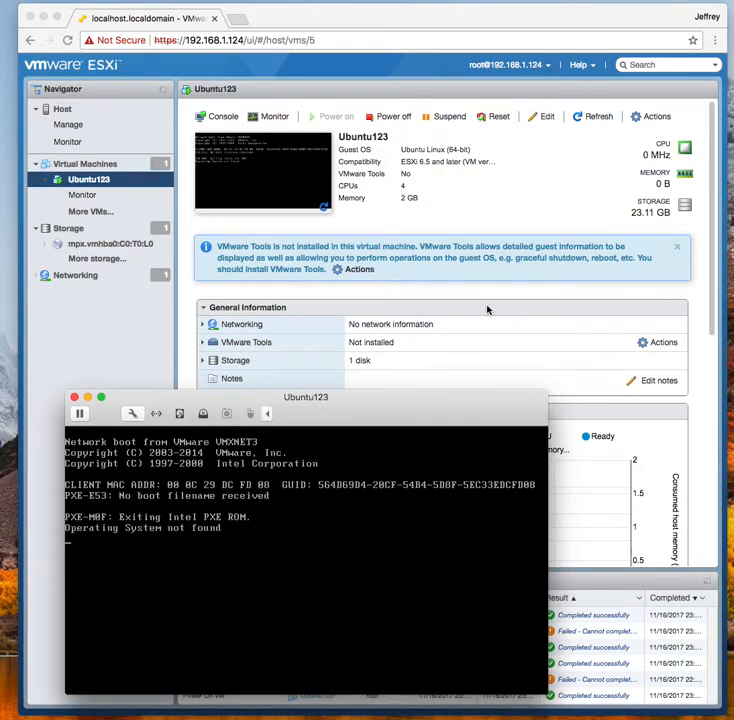
Enable Force BIOS setup under Ubuntu123's VM Options > Boot Options and save
{"action": "left_click", "coordinate": [547, 117]}
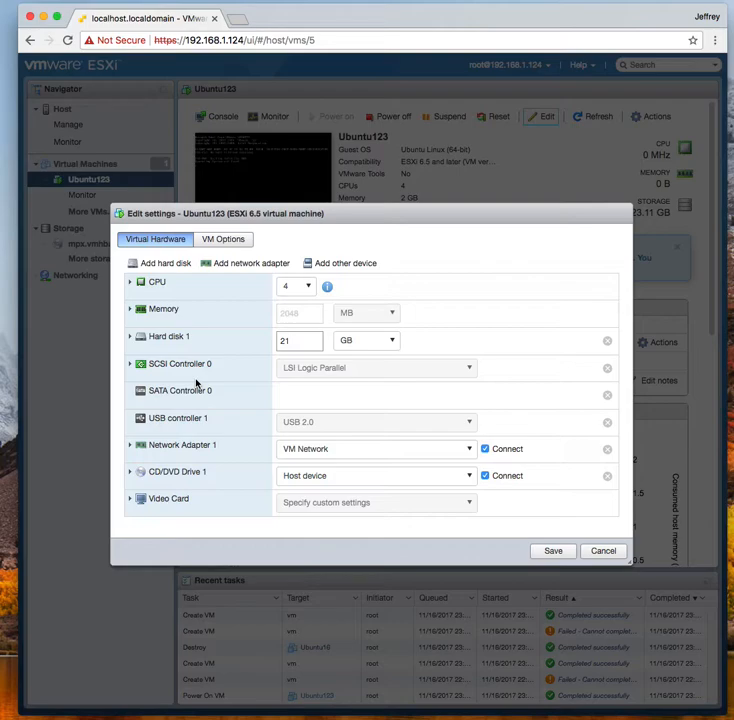
{"action": "left_click", "coordinate": [234, 242]}
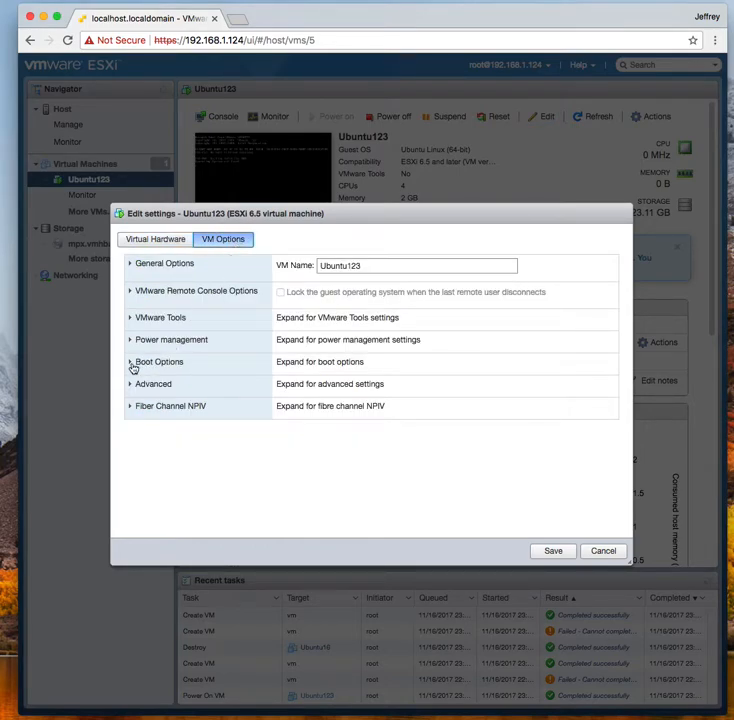
{"action": "left_click", "coordinate": [132, 364]}
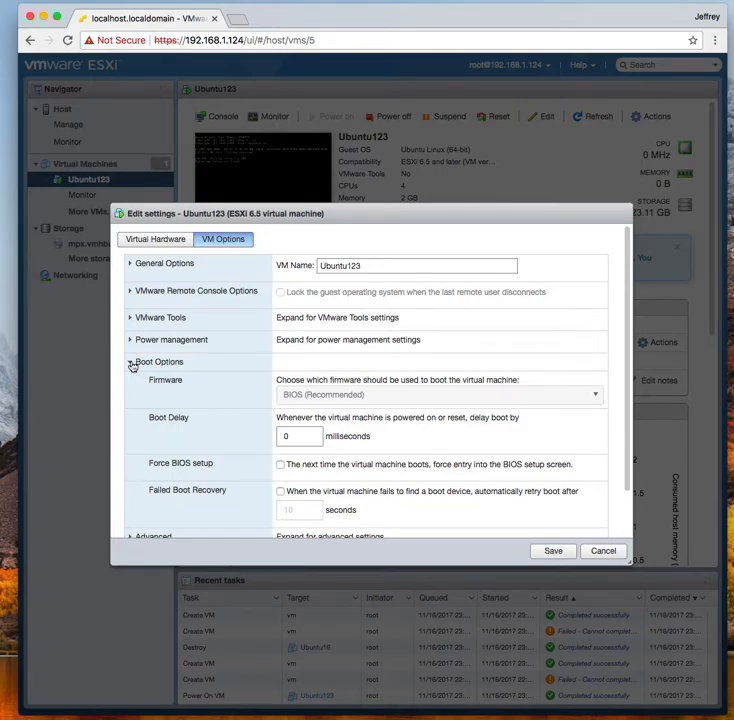
{"action": "scroll", "coordinate": [174, 379], "scroll_direction": "down", "scroll_amount": 3}
{"action": "scroll", "coordinate": [174, 379], "scroll_direction": "up", "scroll_amount": 3}
{"action": "left_click", "coordinate": [555, 553]}
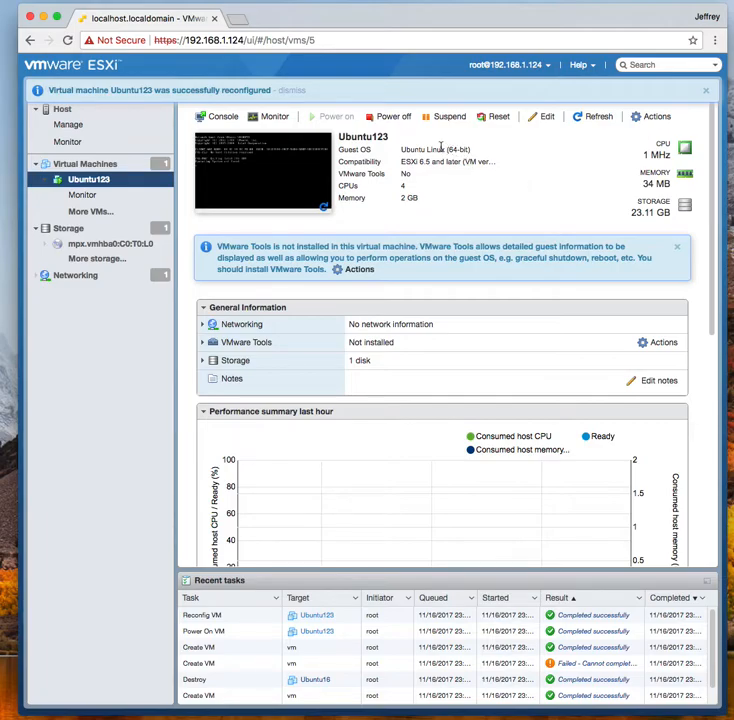
Power Ubuntu123 off, confirm, and power it back on into BIOS setup
{"action": "mouse_move", "coordinate": [452, 20]}
{"action": "left_mouse_down"}
{"action": "mouse_move", "coordinate": [241, 455]}
{"action": "mouse_move", "coordinate": [465, 113]}
{"action": "mouse_move", "coordinate": [439, 218]}
{"action": "mouse_move", "coordinate": [418, 513]}
{"action": "mouse_move", "coordinate": [401, 241]}
{"action": "mouse_move", "coordinate": [453, 8]}
{"action": "mouse_move", "coordinate": [447, 6]}
{"action": "mouse_move", "coordinate": [443, 25]}
{"action": "left_mouse_up"}
{"action": "left_click", "coordinate": [373, 128]}
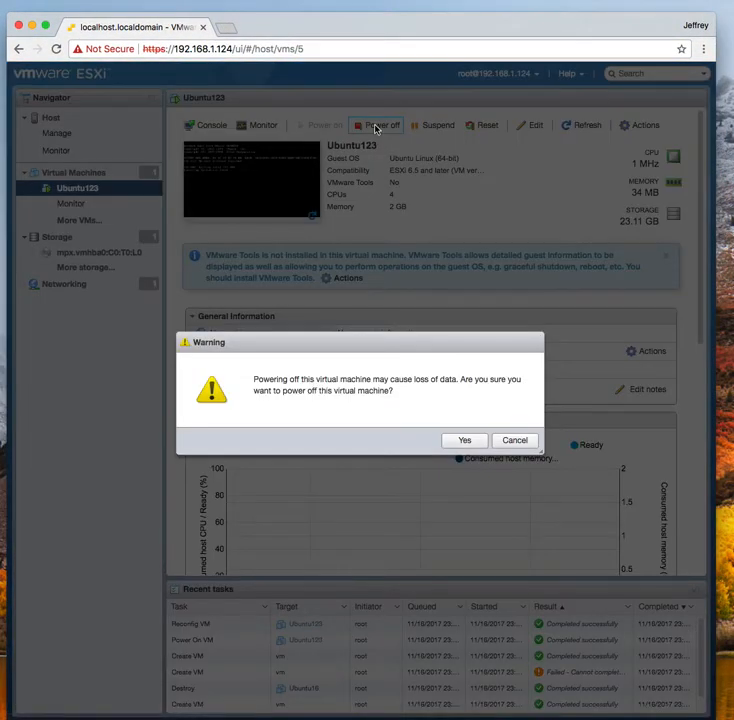
{"action": "left_click", "coordinate": [466, 442]}
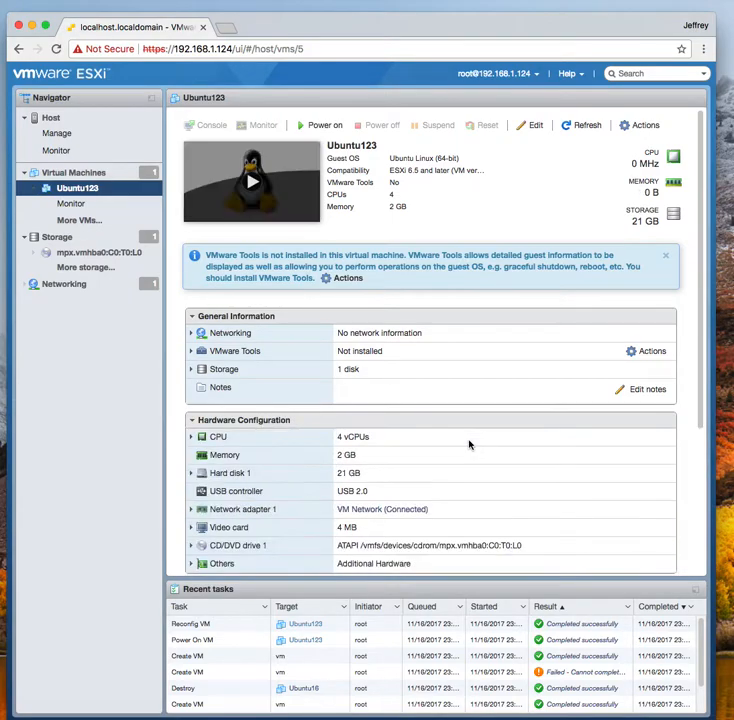
{"action": "left_click", "coordinate": [315, 128]}
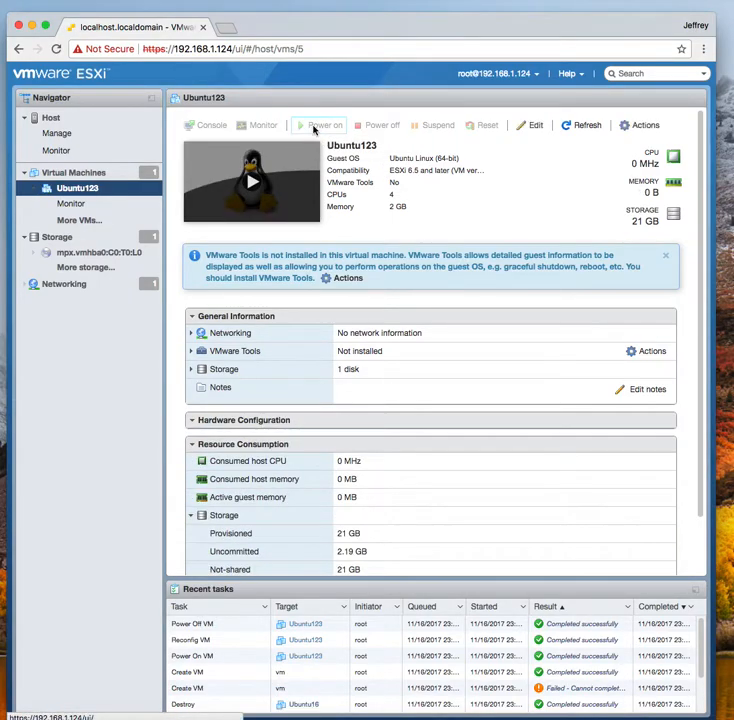
{"action": "left_click_drag", "start_coordinate": [396, 31], "coordinate": [423, 57]}
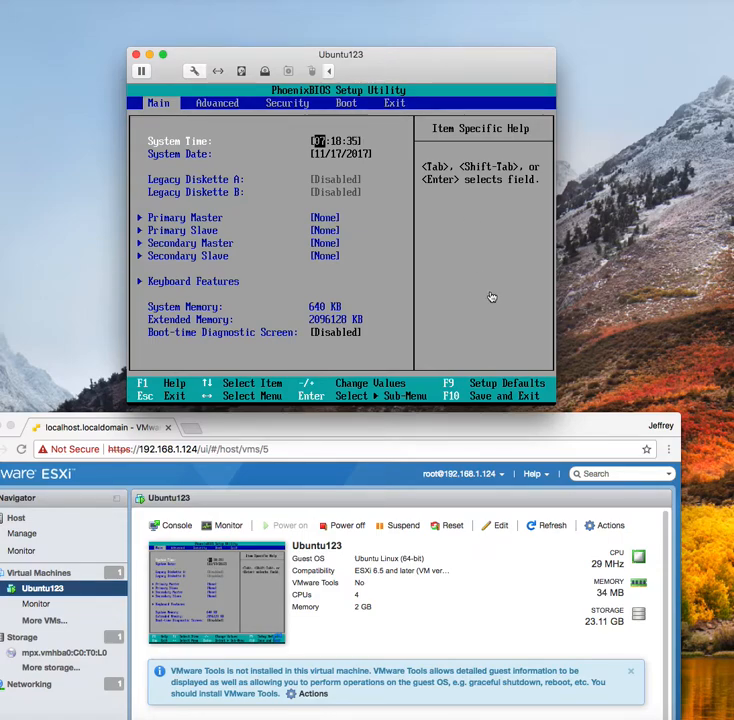
Review the CD/DVD (SATA) settings and advanced options, confirming it uses the host cdrom device
{"action": "mouse_move", "coordinate": [416, 58]}
{"action": "left_mouse_down"}
{"action": "mouse_move", "coordinate": [426, 46]}
{"action": "mouse_move", "coordinate": [409, 51]}
{"action": "left_mouse_up"}
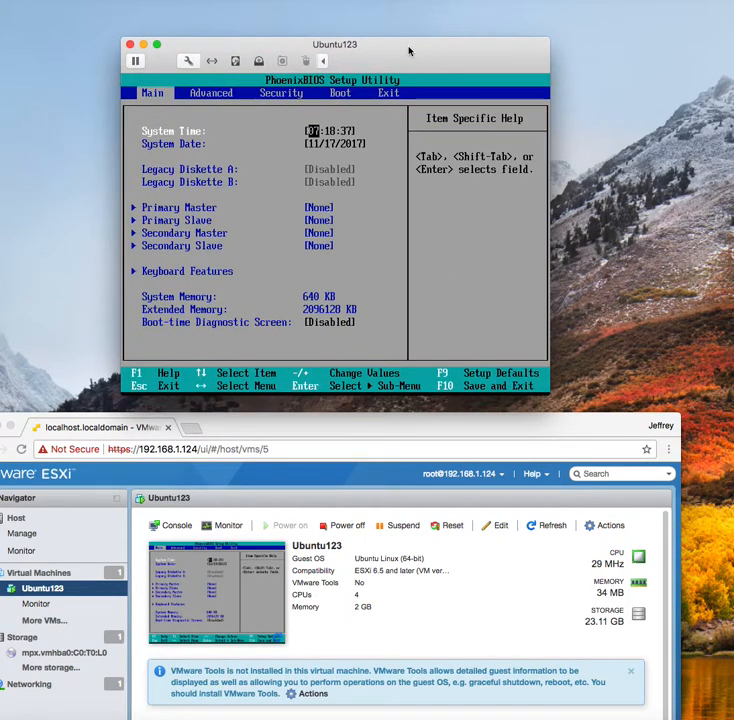
{"action": "left_click", "coordinate": [258, 62]}
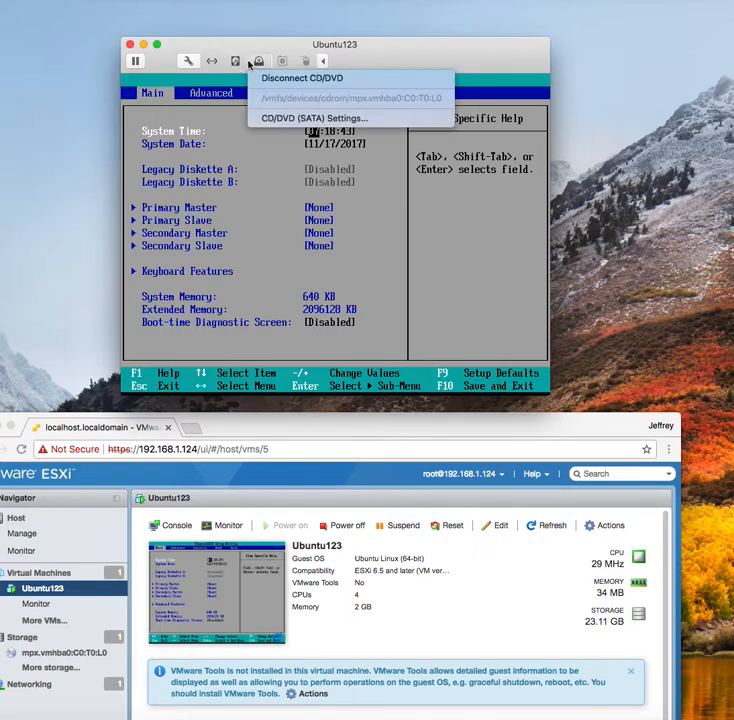
{"action": "left_click", "coordinate": [276, 119]}
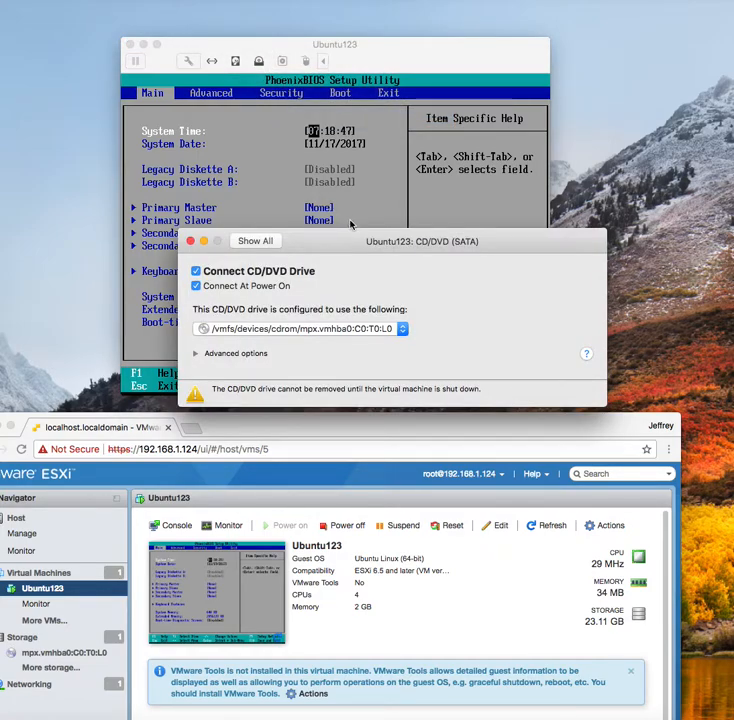
{"action": "left_click_drag", "start_coordinate": [344, 242], "coordinate": [318, 149]}
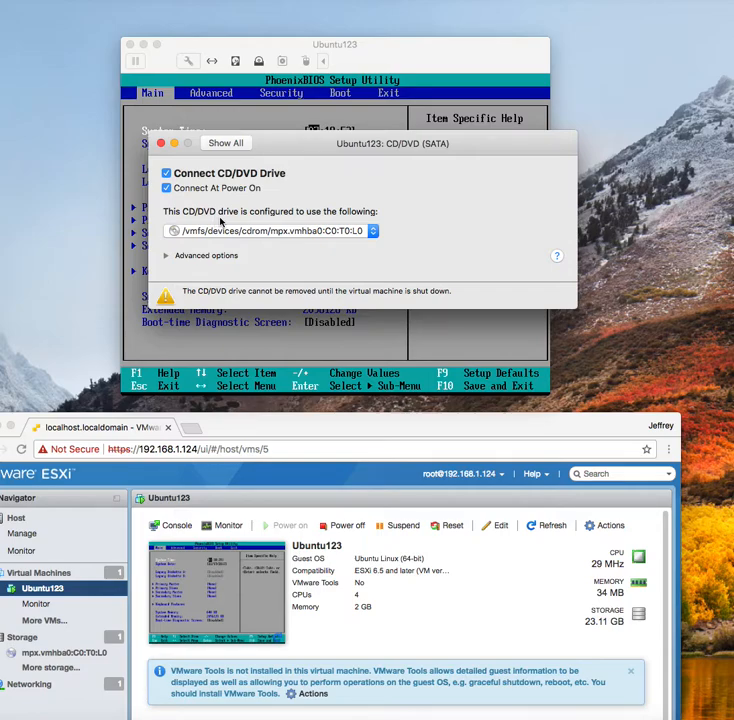
{"action": "left_click", "coordinate": [166, 256]}
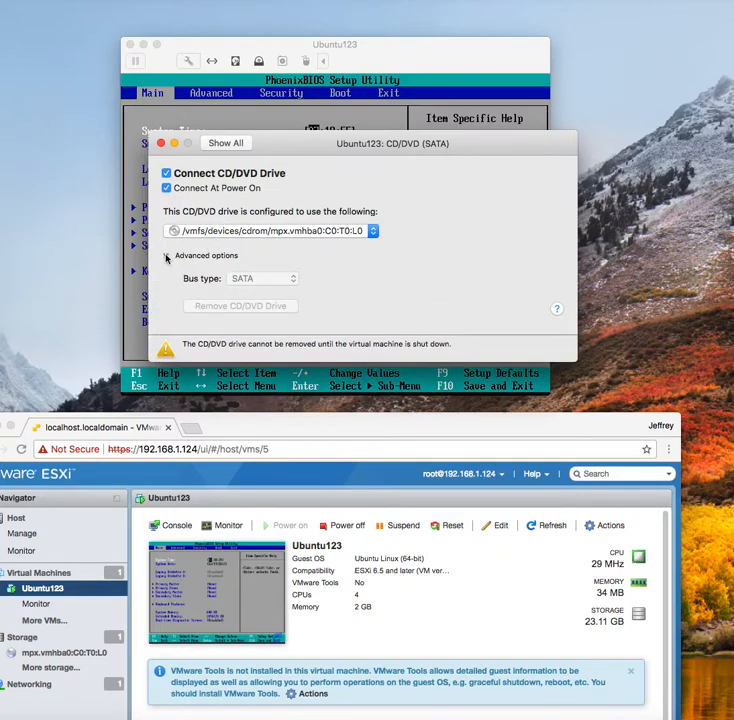
{"action": "left_click", "coordinate": [160, 143]}
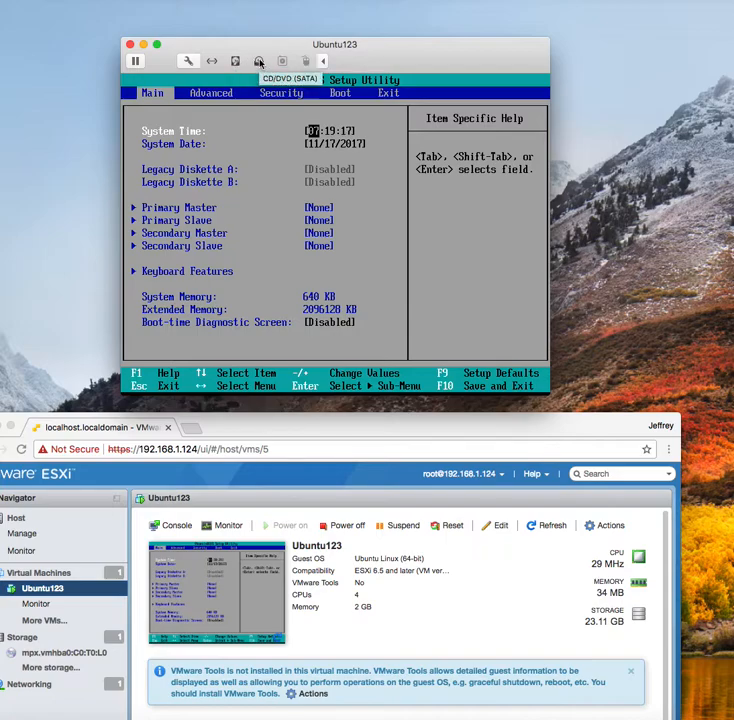
{"action": "left_click", "coordinate": [259, 62]}
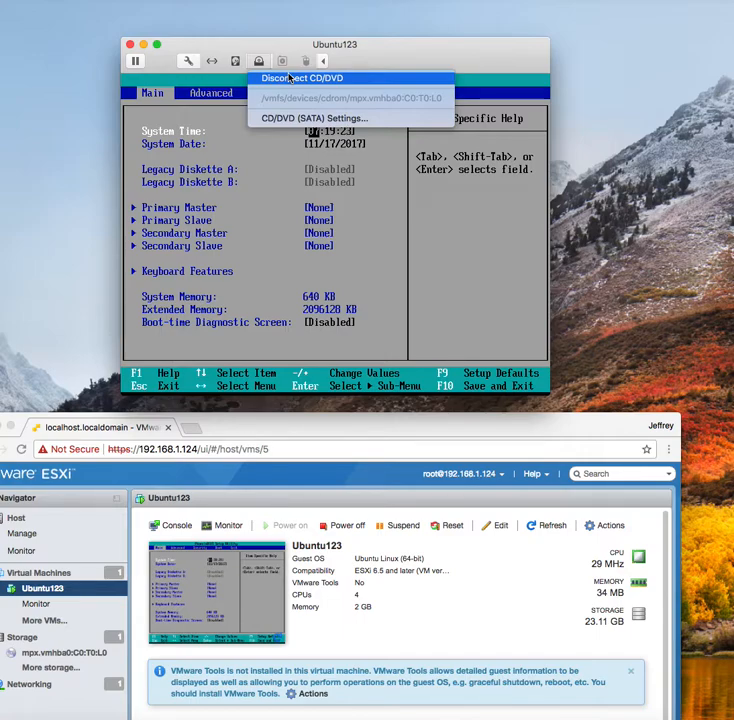
Disconnect the CD/DVD drive and switch its source to a local disc or disc image
{"action": "left_click", "coordinate": [289, 87]}
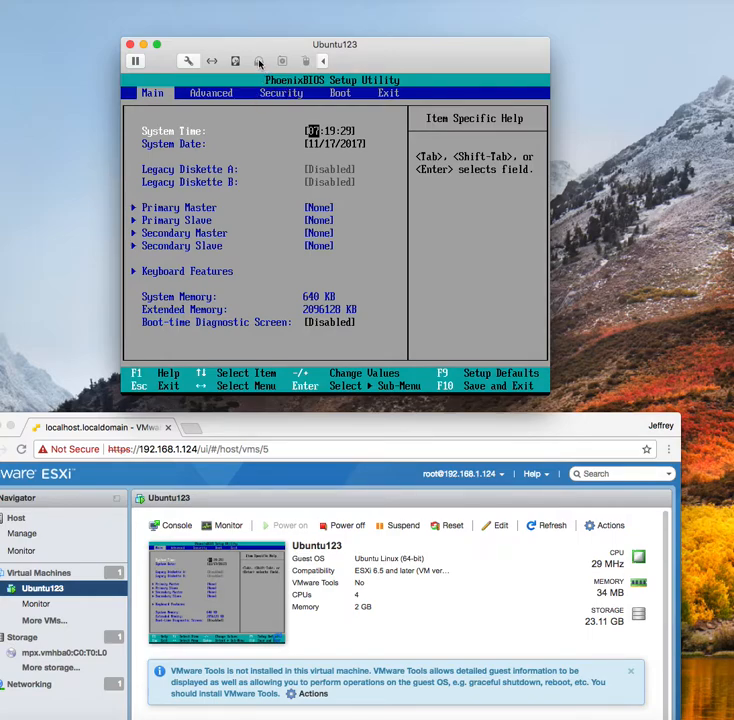
{"action": "left_click", "coordinate": [259, 62]}
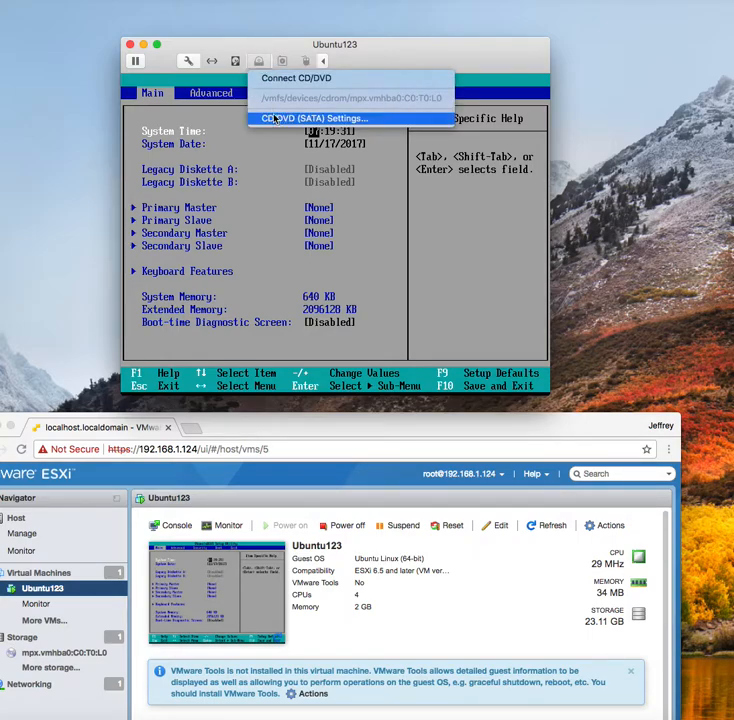
{"action": "left_click", "coordinate": [279, 121]}
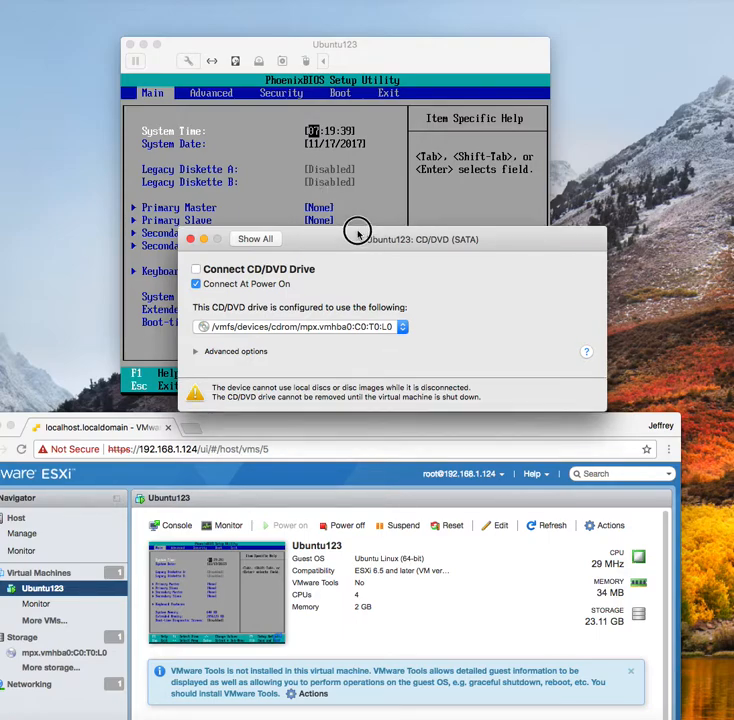
{"action": "left_click_drag", "start_coordinate": [357, 234], "coordinate": [350, 205]}
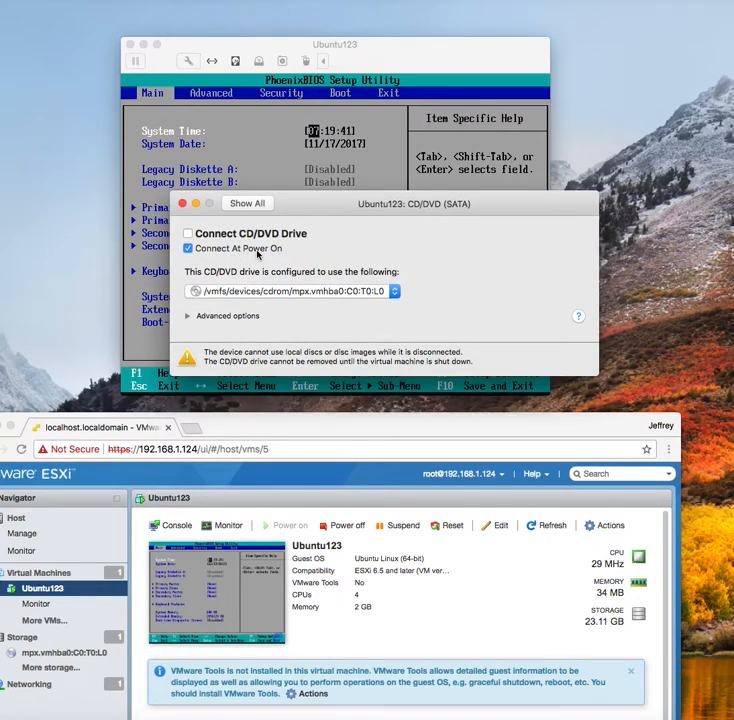
{"action": "left_click", "coordinate": [394, 291]}
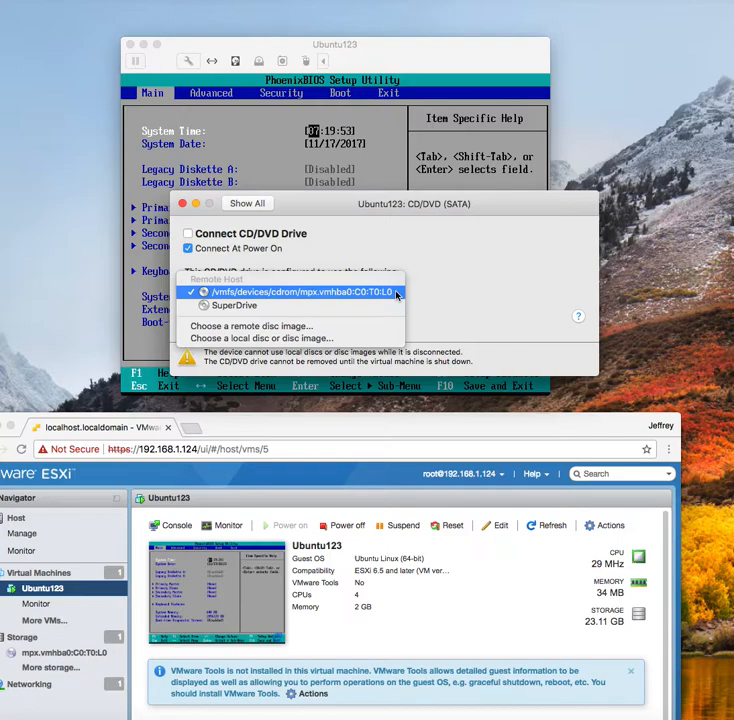
{"action": "left_click", "coordinate": [318, 340]}
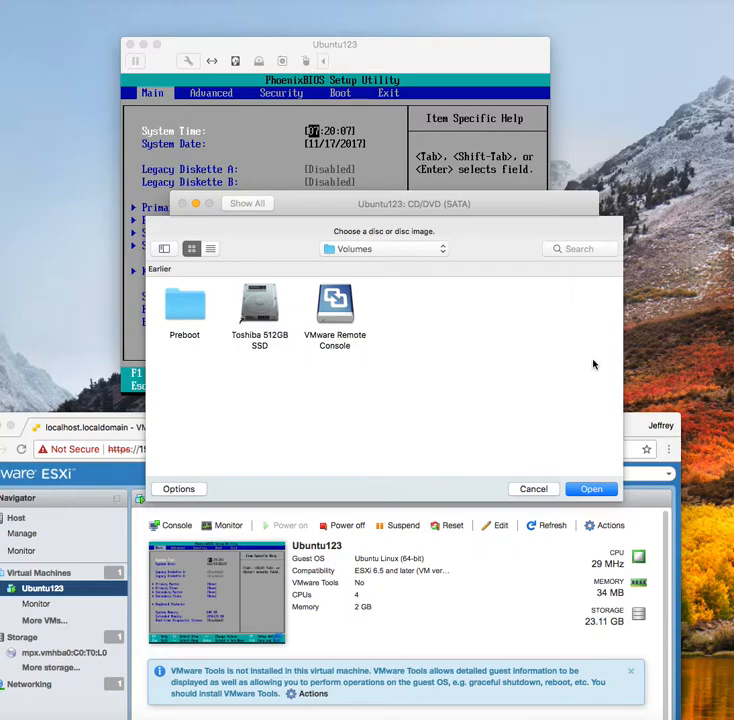
Browse from the Toshiba 512GB SSD into the user's home folder in the disc chooser
{"action": "double_click", "coordinate": [259, 304]}
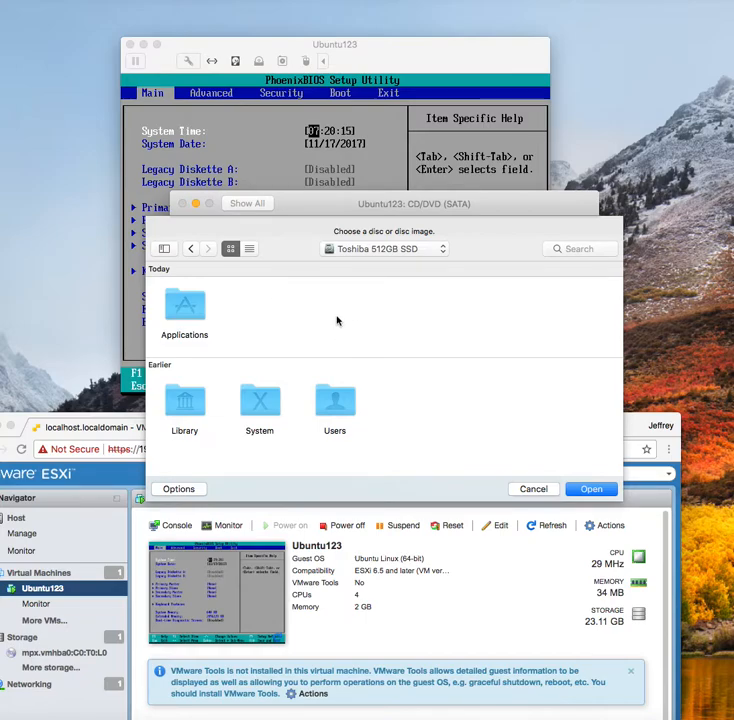
{"action": "double_click", "coordinate": [335, 400]}
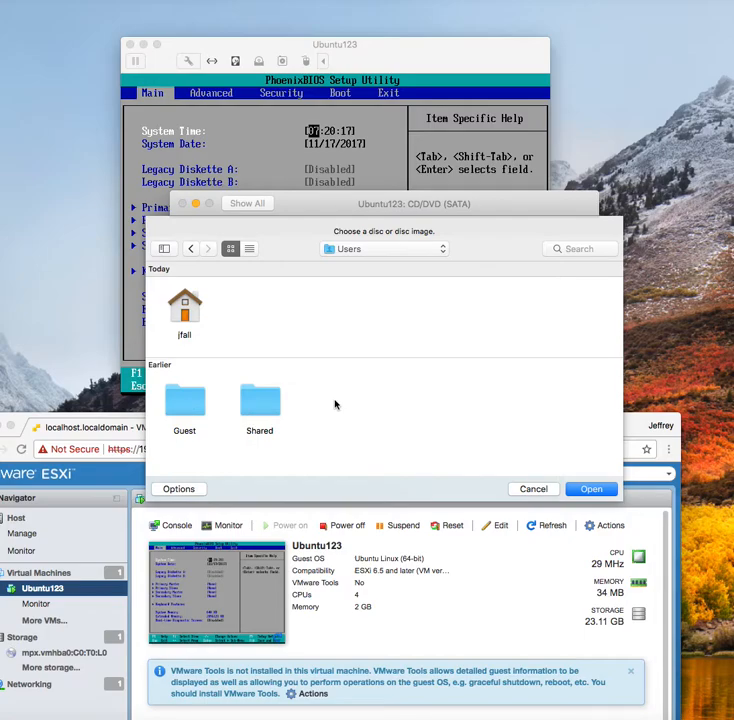
{"action": "double_click", "coordinate": [184, 306]}
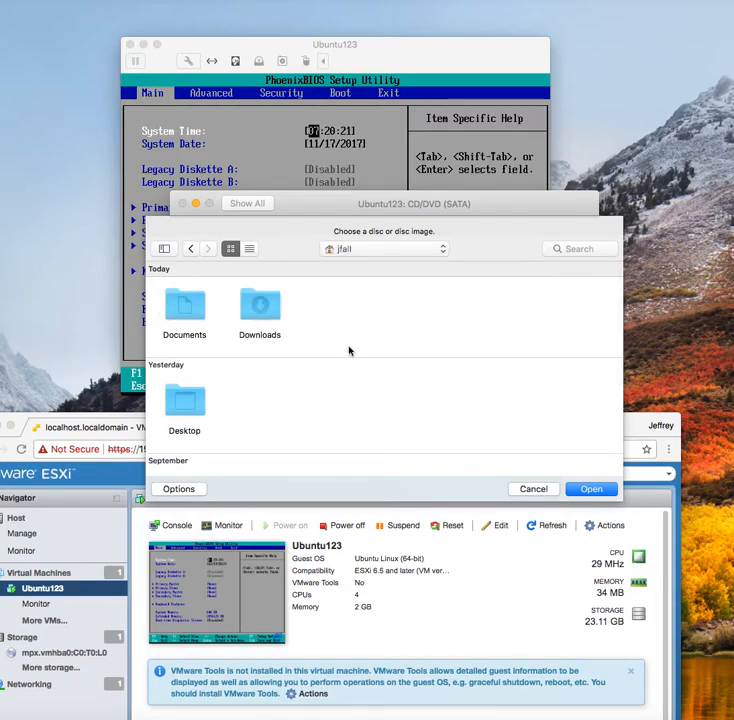
{"action": "scroll", "coordinate": [398, 323], "scroll_direction": "down", "scroll_amount": 2}
{"action": "scroll", "coordinate": [398, 323], "scroll_direction": "down", "scroll_amount": 2}
{"action": "scroll", "coordinate": [398, 323], "scroll_direction": "up", "scroll_amount": 3}
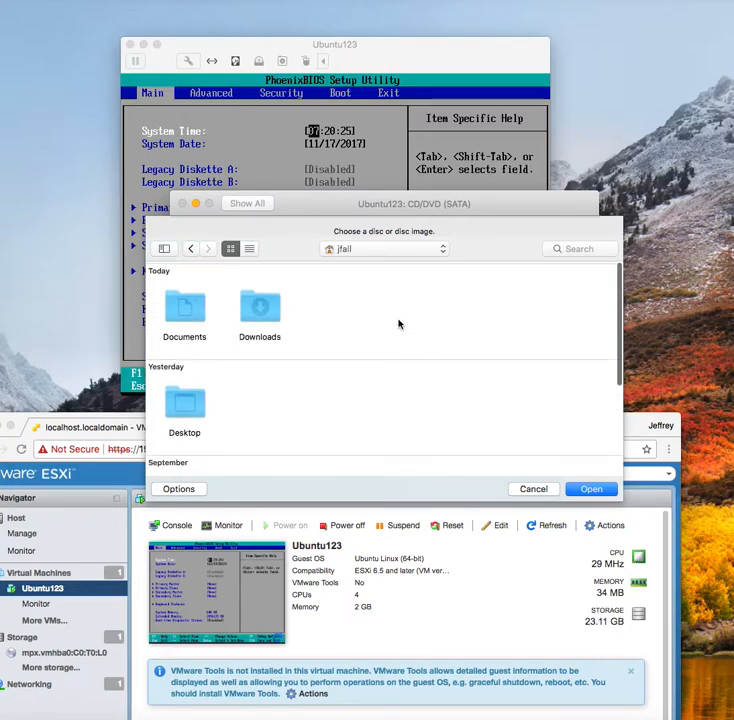
{"action": "scroll", "coordinate": [386, 321], "scroll_direction": "down", "scroll_amount": 2}
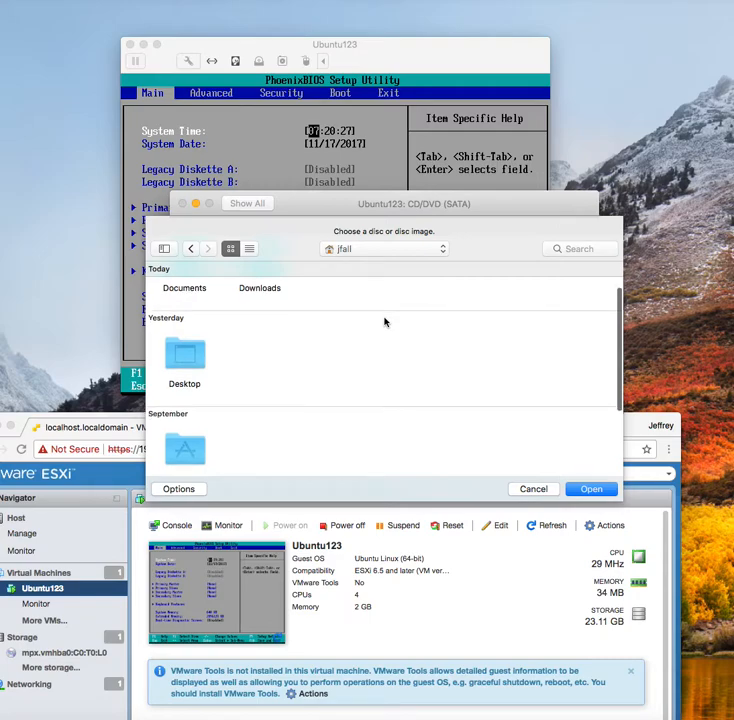
{"action": "scroll", "coordinate": [384, 321], "scroll_direction": "down", "scroll_amount": 5}
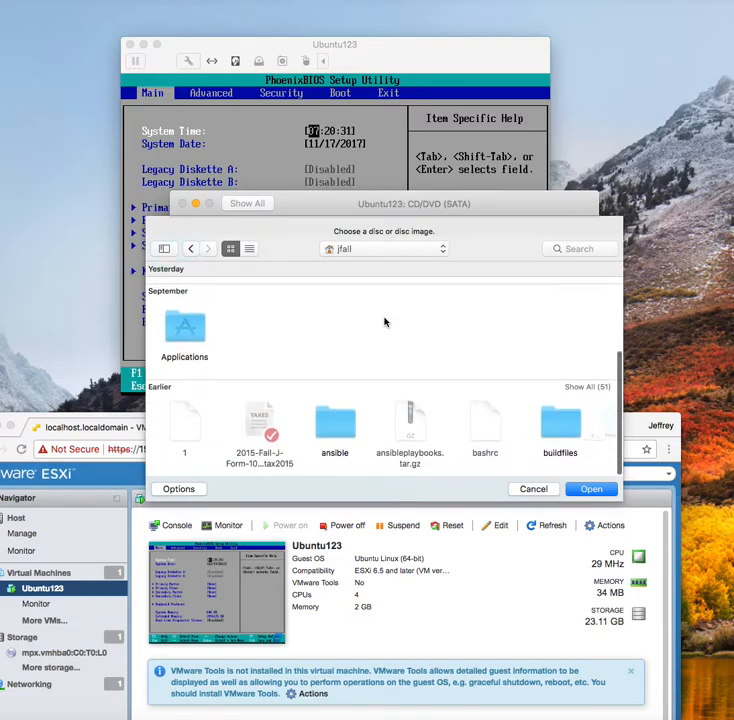
{"action": "scroll", "coordinate": [384, 321], "scroll_direction": "up", "scroll_amount": 6}
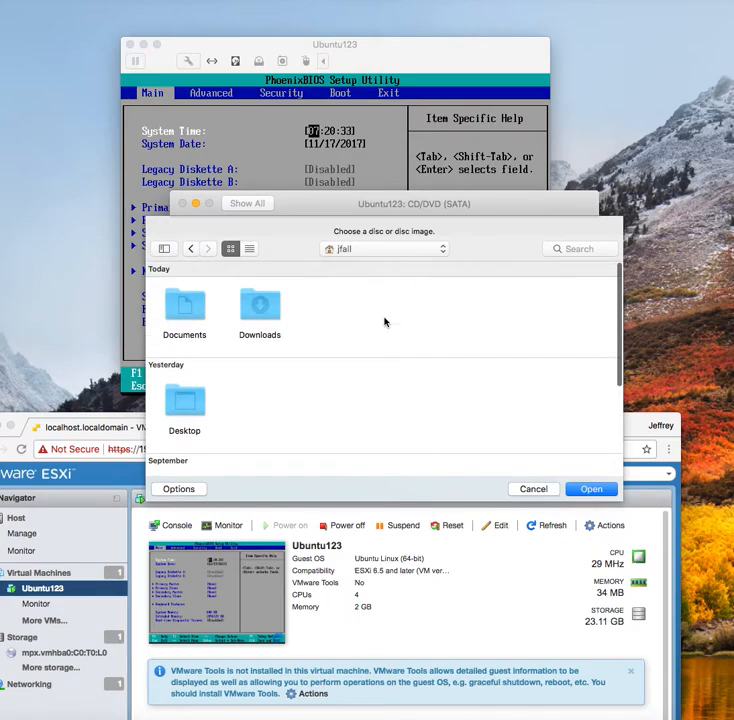
{"action": "left_click_drag", "start_coordinate": [733, 237], "coordinate": [262, 230]}
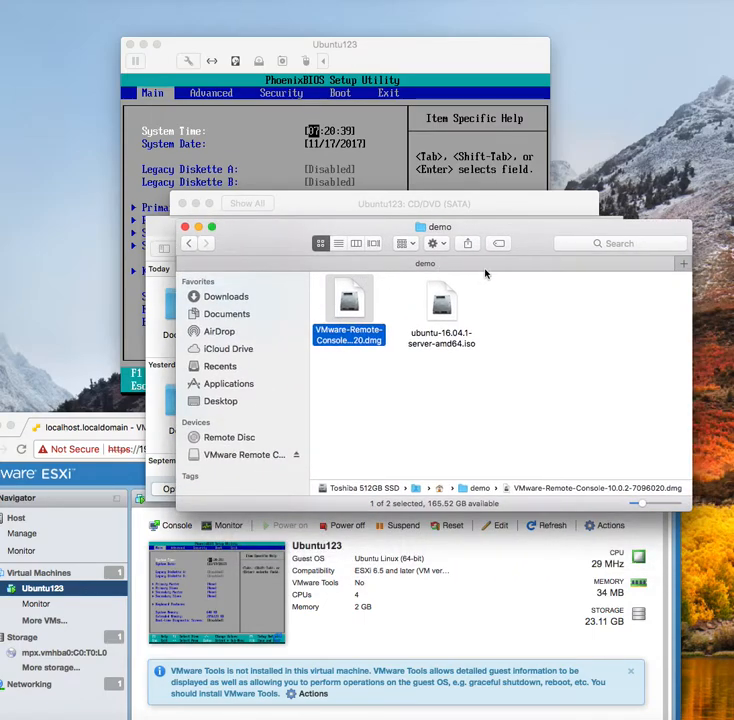
{"action": "left_click_drag", "start_coordinate": [275, 224], "coordinate": [733, 156]}
{"action": "left_click", "coordinate": [420, 303]}
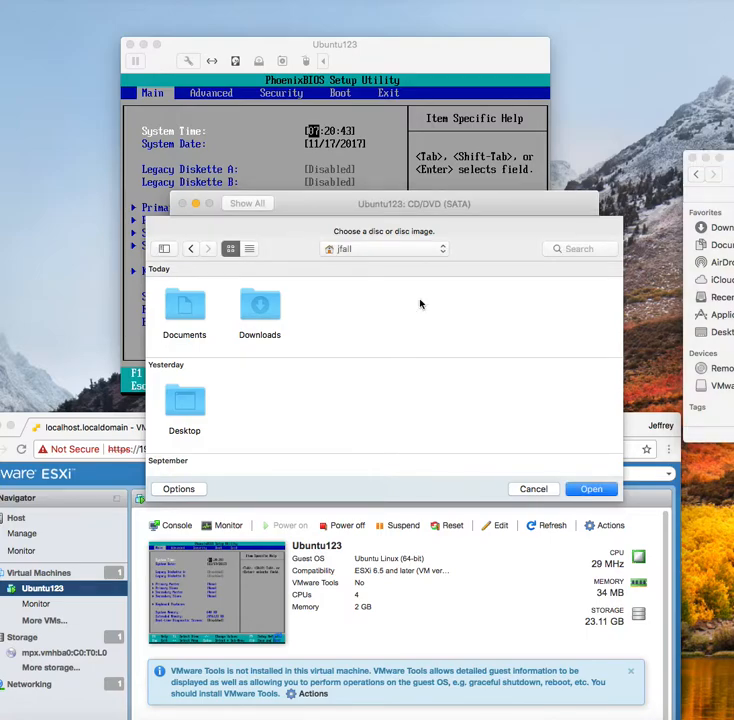
Search 'demo', open the demo folder and select ubuntu-16.04.1-server-amd64.iso for the drive
{"action": "left_click", "coordinate": [586, 249]}
{"action": "type", "text": "de"}
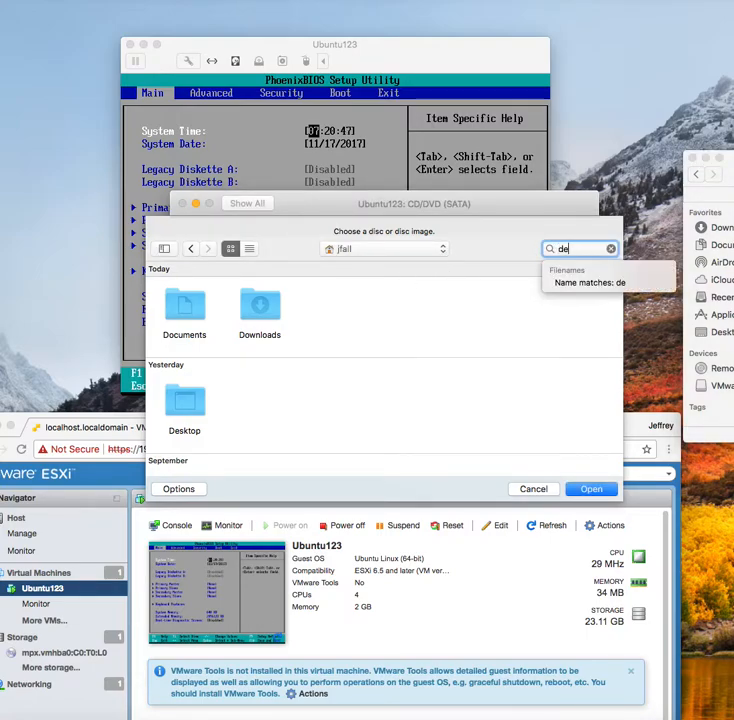
{"action": "type", "text": "mo"}
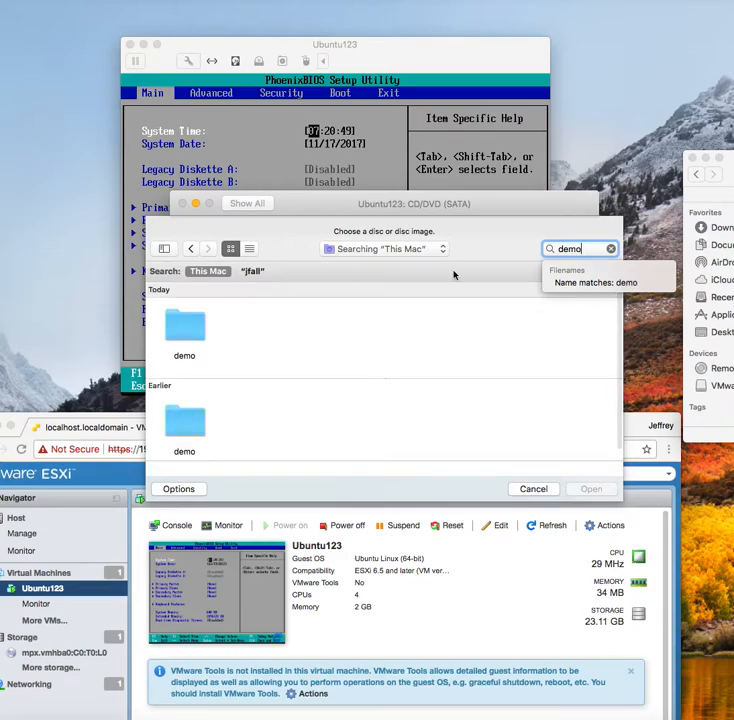
{"action": "double_click", "coordinate": [188, 328]}
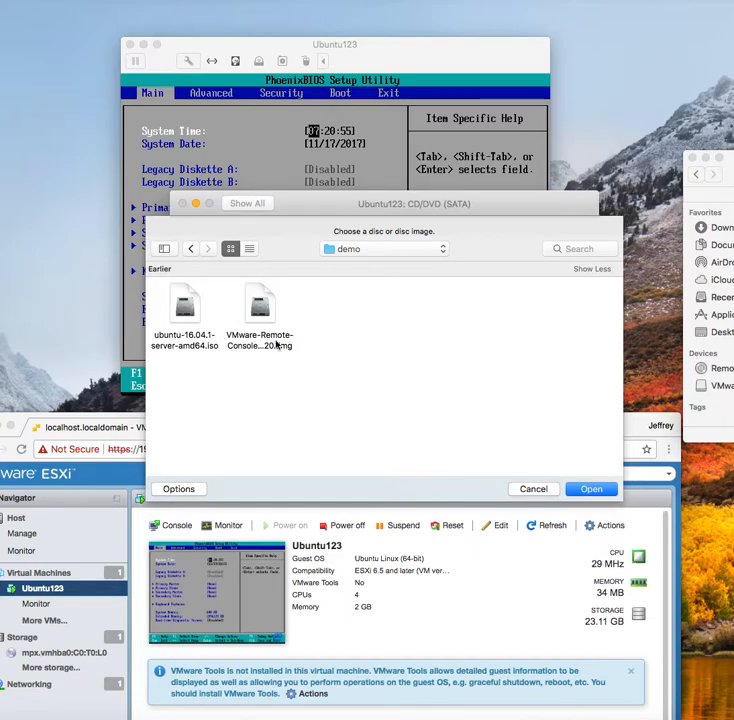
{"action": "left_click", "coordinate": [177, 306]}
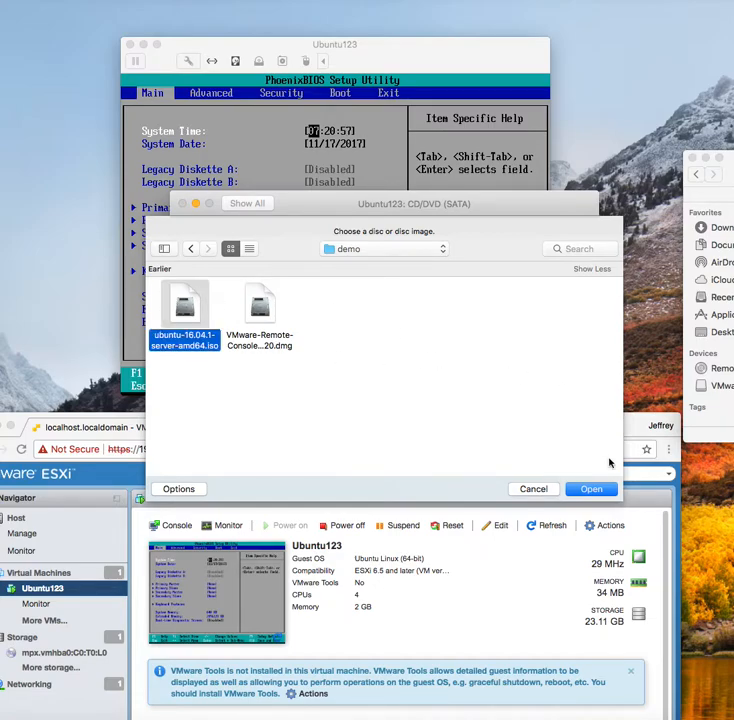
{"action": "left_click", "coordinate": [586, 489]}
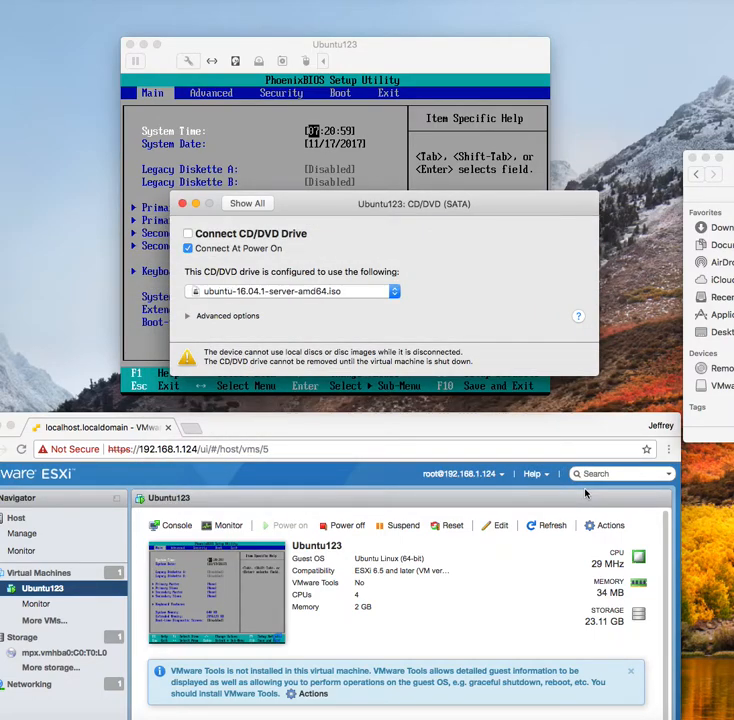
Close the CD/DVD settings window so PhoenixBIOS Setup is fully visible, nudging the console window up
{"action": "left_click_drag", "start_coordinate": [458, 204], "coordinate": [412, 159]}
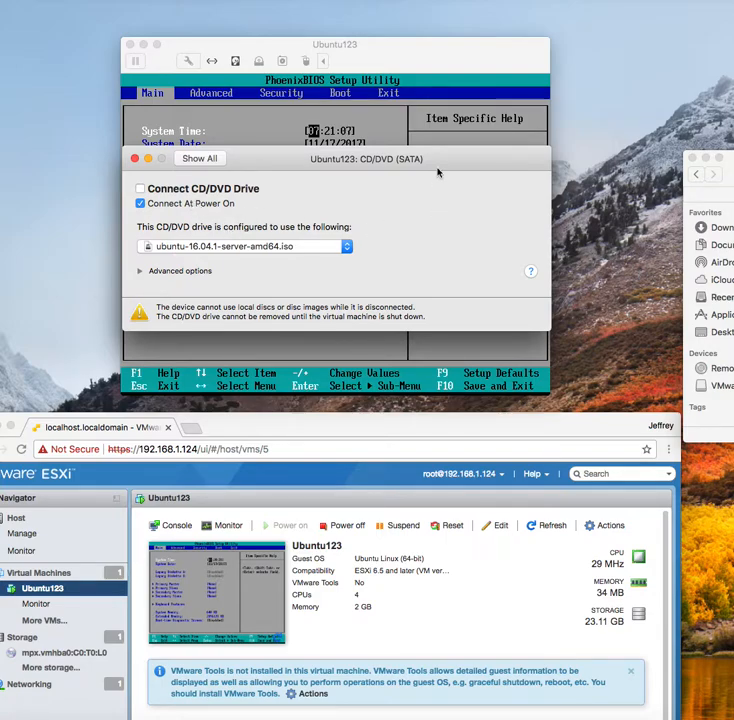
{"action": "left_click_drag", "start_coordinate": [452, 159], "coordinate": [443, 460]}
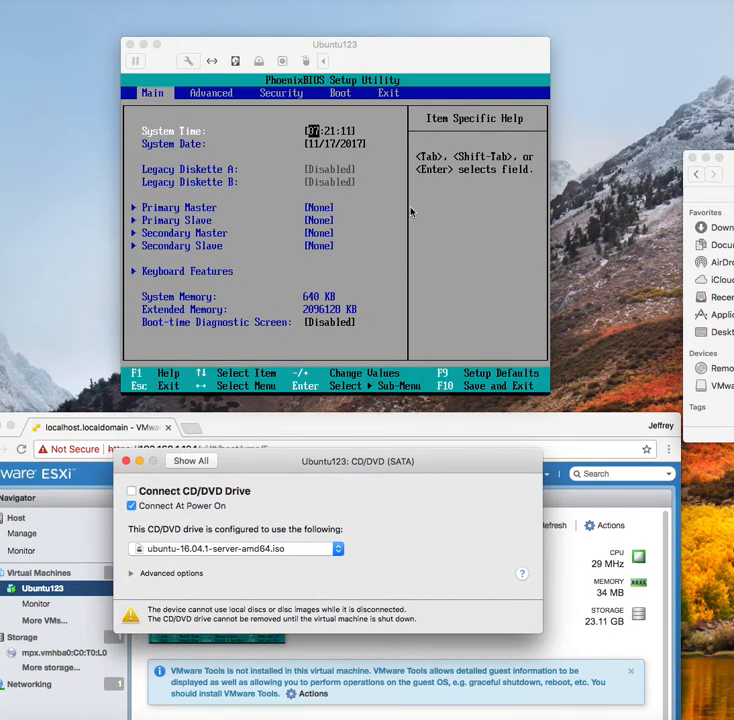
{"action": "left_click_drag", "start_coordinate": [280, 463], "coordinate": [311, 246]}
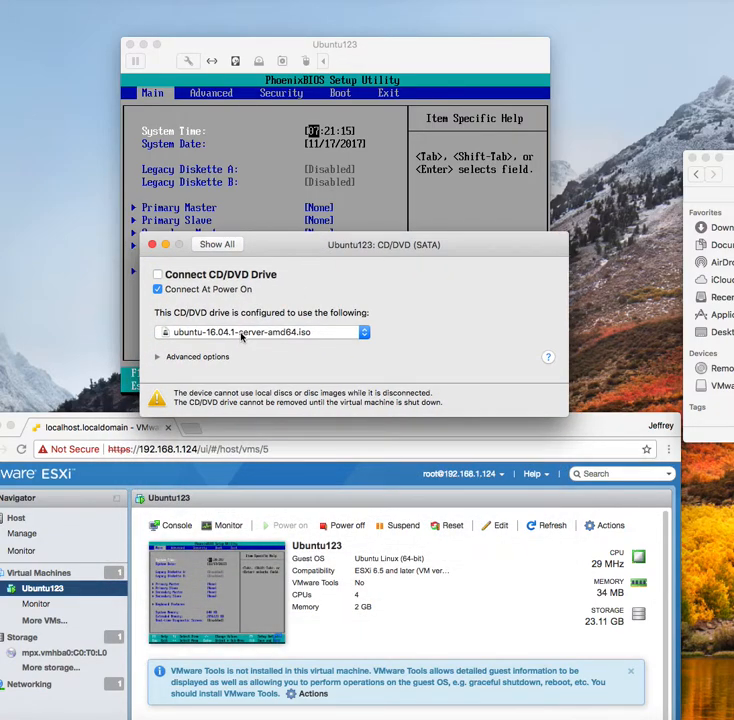
{"action": "left_click", "coordinate": [152, 244]}
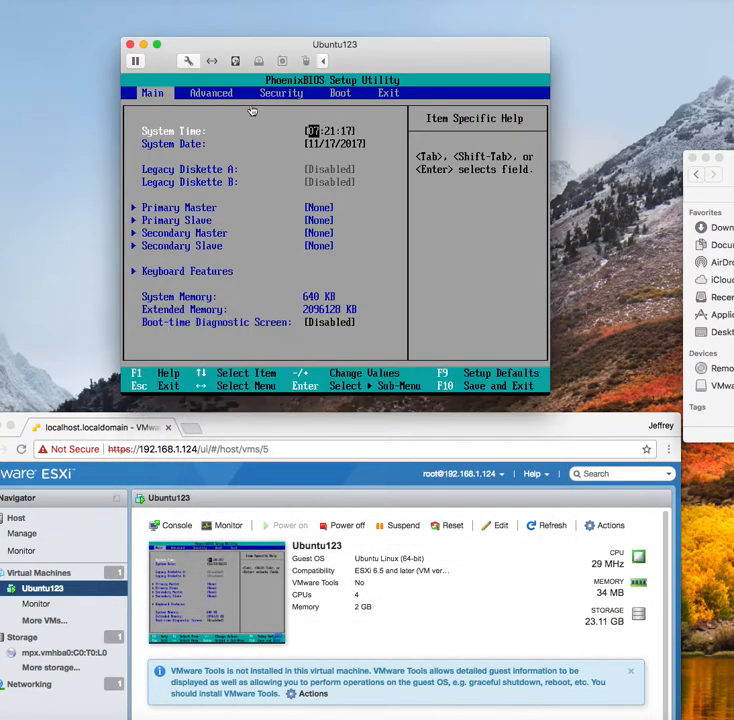
{"action": "mouse_move", "coordinate": [367, 44]}
{"action": "left_mouse_down"}
{"action": "mouse_move", "coordinate": [372, 36]}
{"action": "mouse_move", "coordinate": [367, 41]}
{"action": "left_mouse_up"}
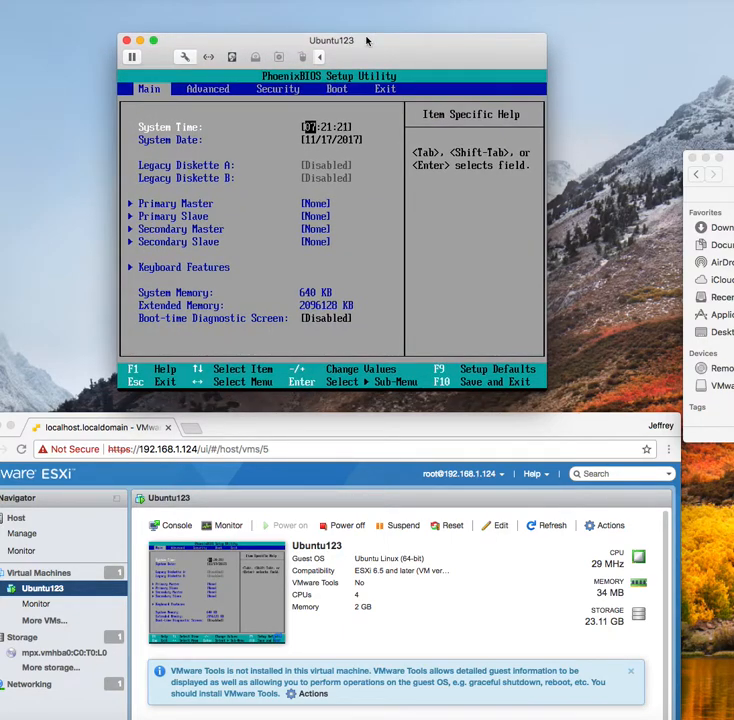
Save changes and exit the PhoenixBIOS setup from the Exit menu, confirming Yes
{"action": "left_click", "coordinate": [372, 148]}
{"action": "key", "text": "Right"}
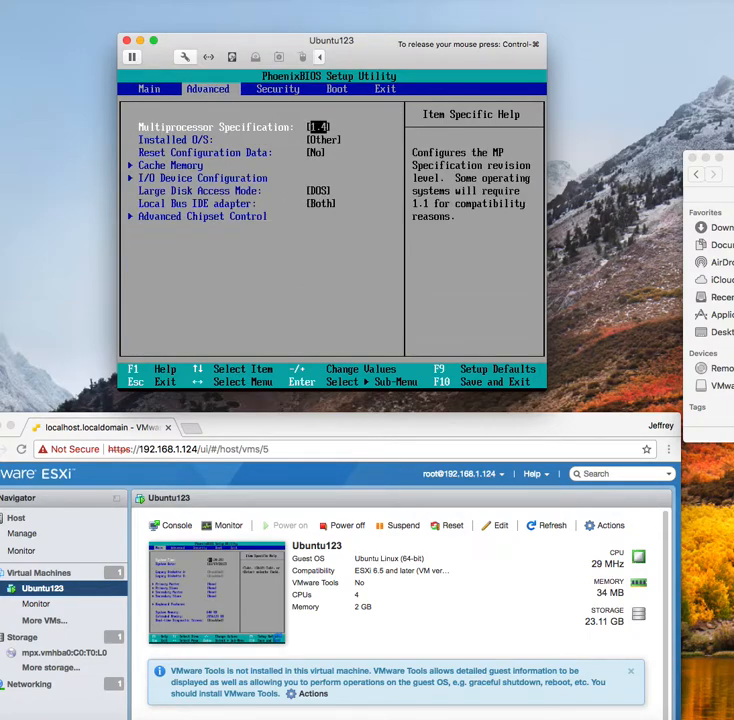
{"action": "key", "text": "Right"}
{"action": "key", "text": "Right"}
{"action": "key", "text": "Right"}
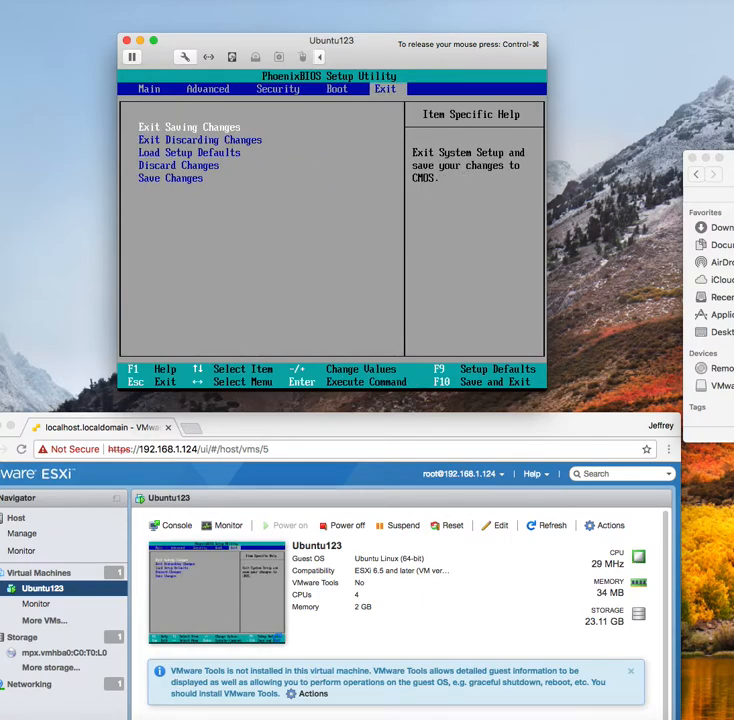
{"action": "key", "text": "Return"}
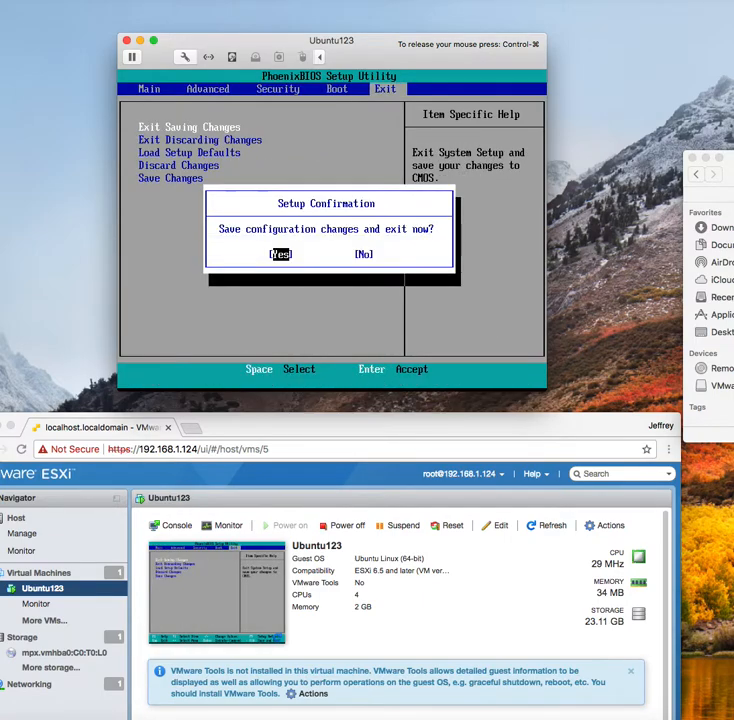
{"action": "key", "text": "Return"}
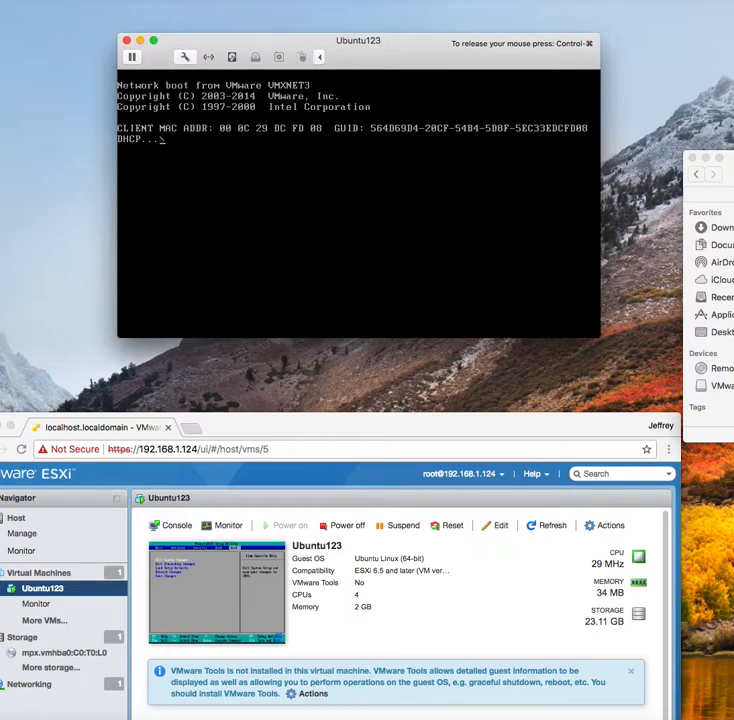
Cancel the VMXNET3 network boot, release the mouse from the VM, and nudge the console window
{"action": "key", "text": "Escape"}
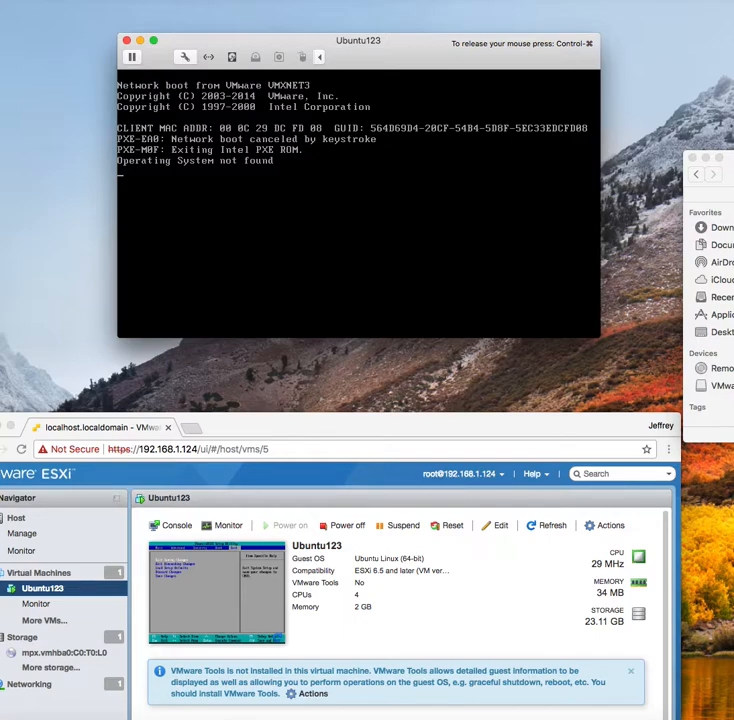
{"action": "key", "text": "ctrl+super"}
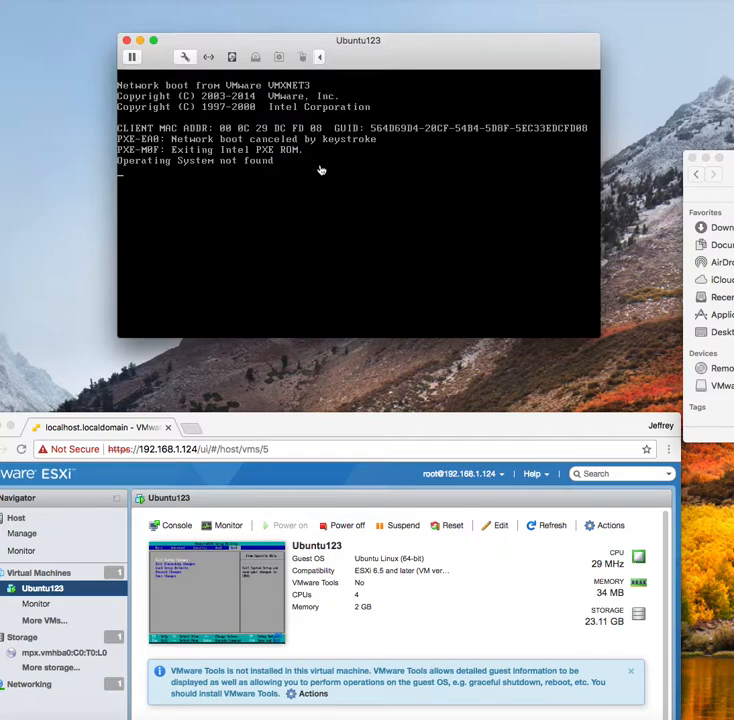
{"action": "left_click_drag", "start_coordinate": [326, 36], "coordinate": [328, 38]}
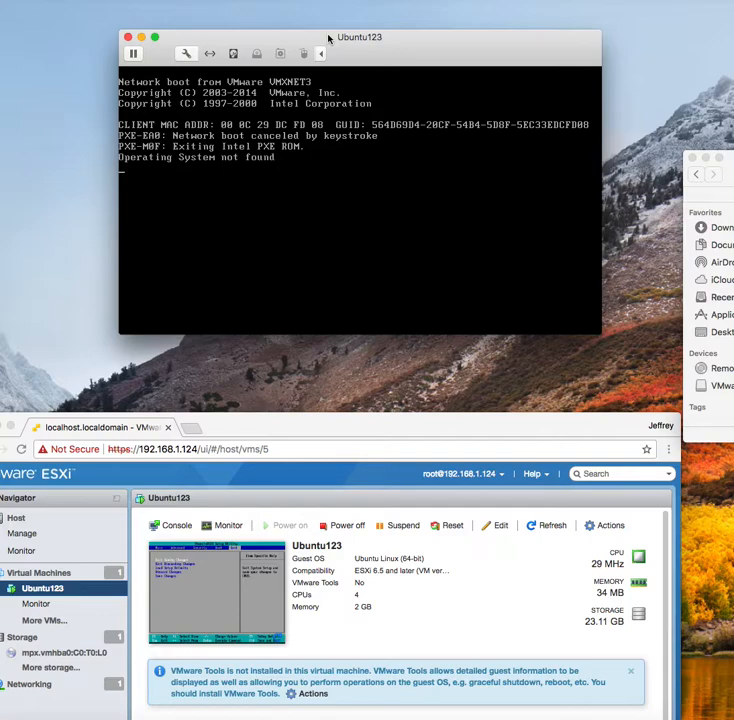
Connect the CD/DVD drive with ubuntu-16.04.1-server-amd64.iso, tuck its settings sheet lower, and focus the console
{"action": "left_click", "coordinate": [257, 53]}
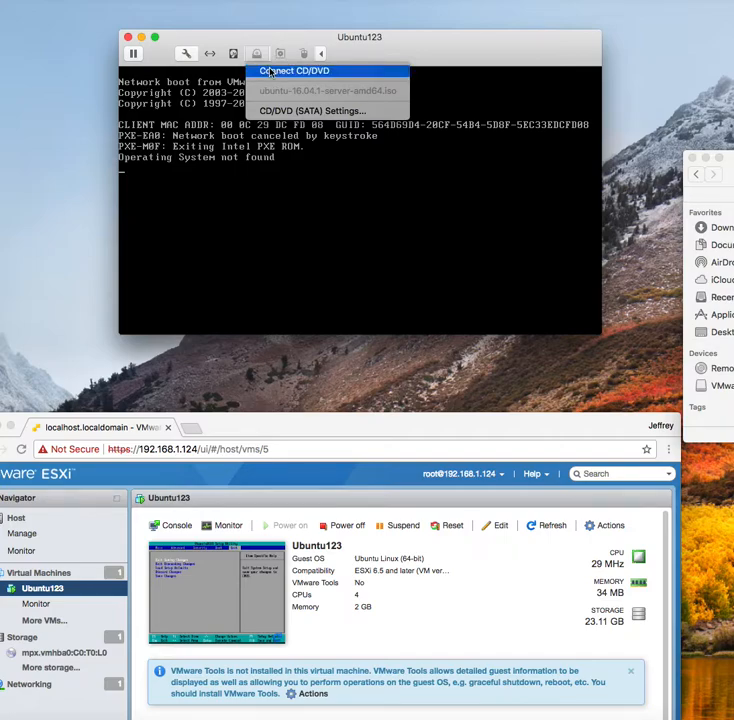
{"action": "left_click", "coordinate": [270, 72]}
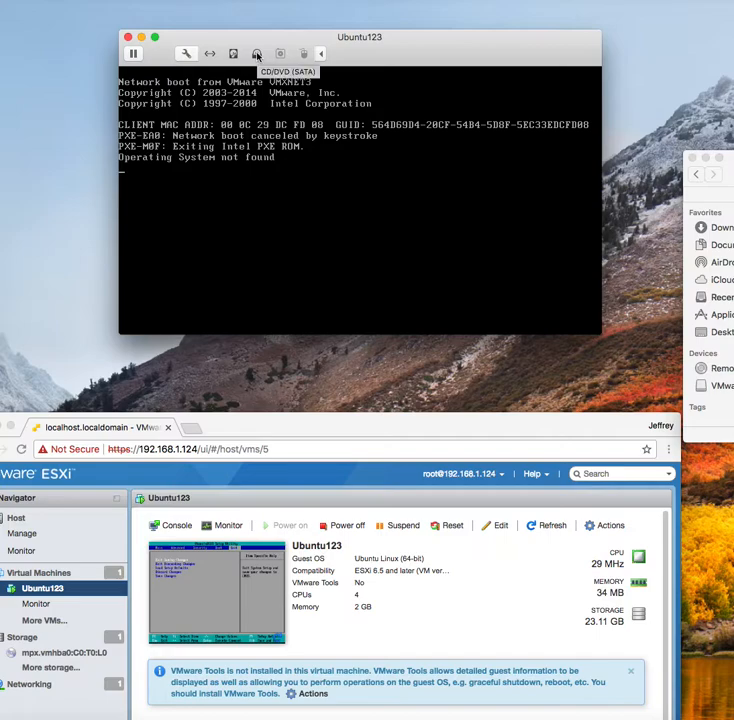
{"action": "left_click", "coordinate": [257, 54]}
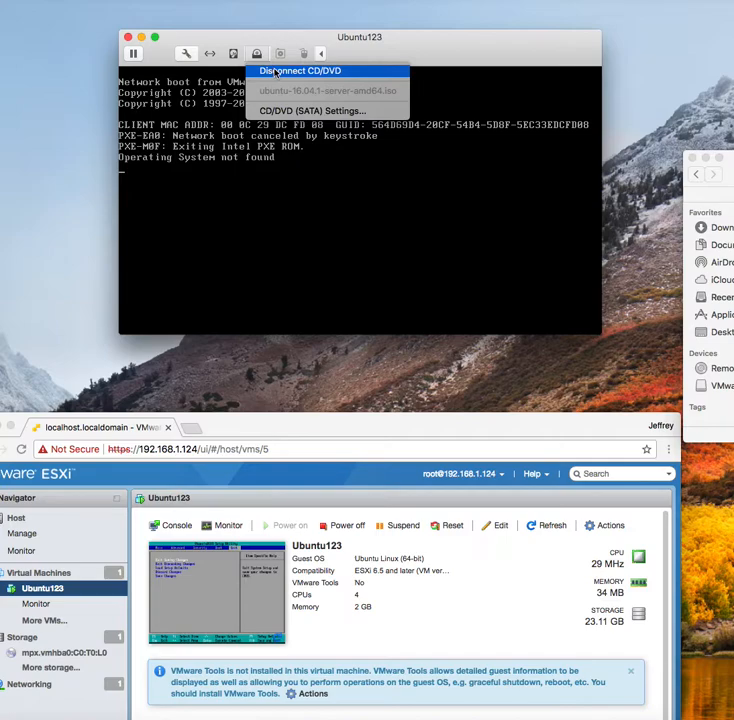
{"action": "left_click", "coordinate": [288, 110]}
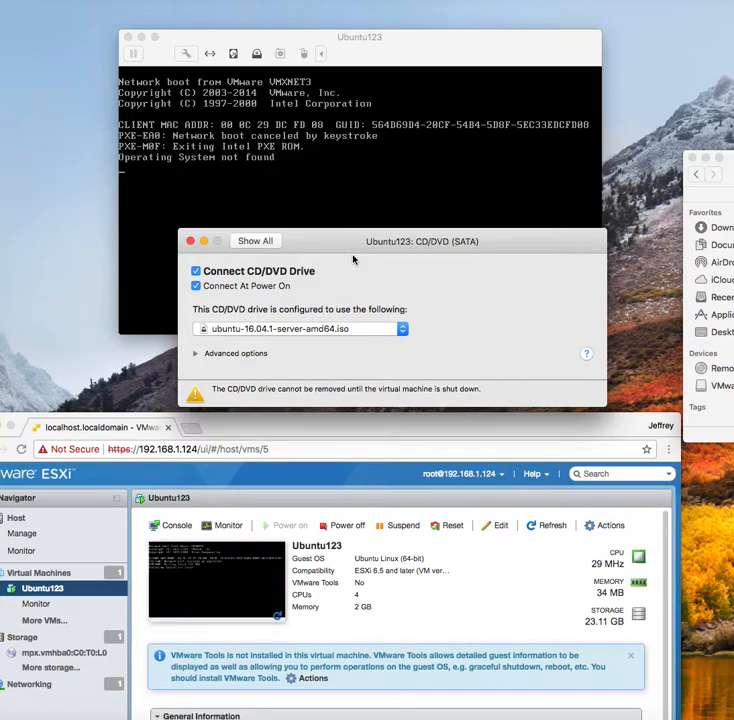
{"action": "left_click_drag", "start_coordinate": [349, 238], "coordinate": [347, 196]}
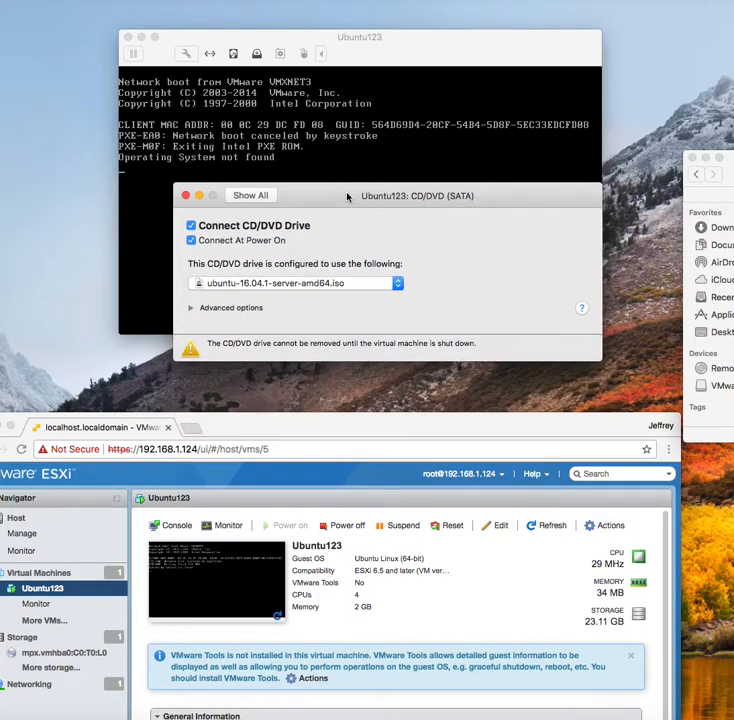
{"action": "left_click", "coordinate": [190, 308]}
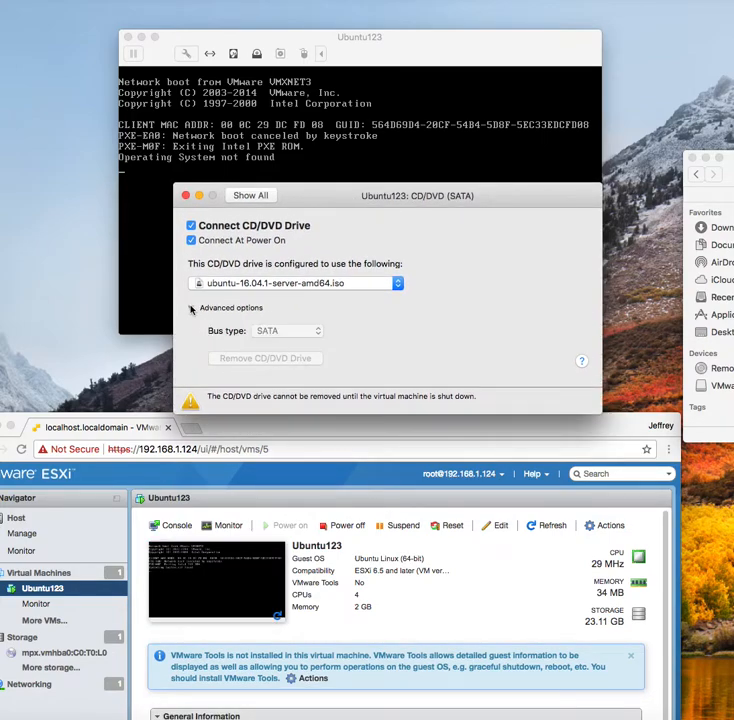
{"action": "left_click", "coordinate": [191, 310]}
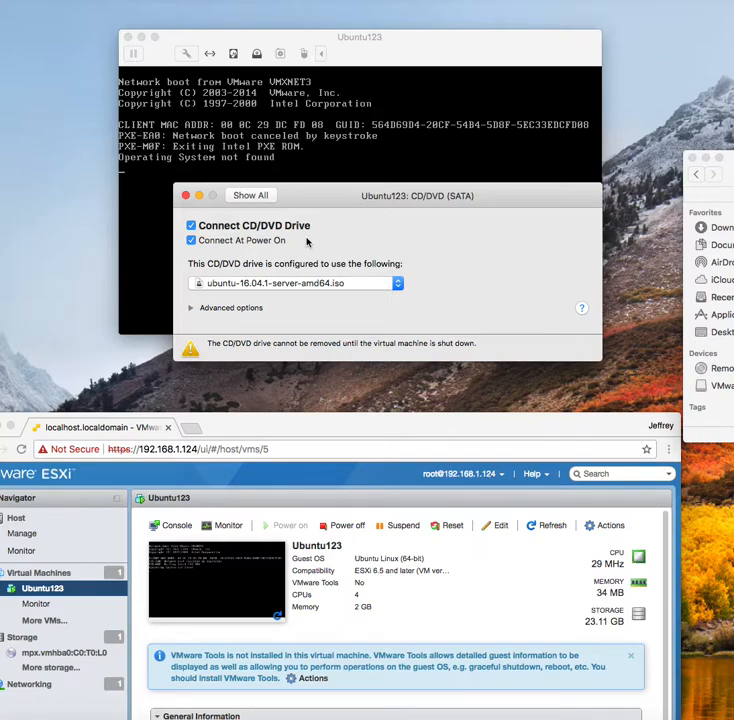
{"action": "left_click_drag", "start_coordinate": [310, 194], "coordinate": [333, 371]}
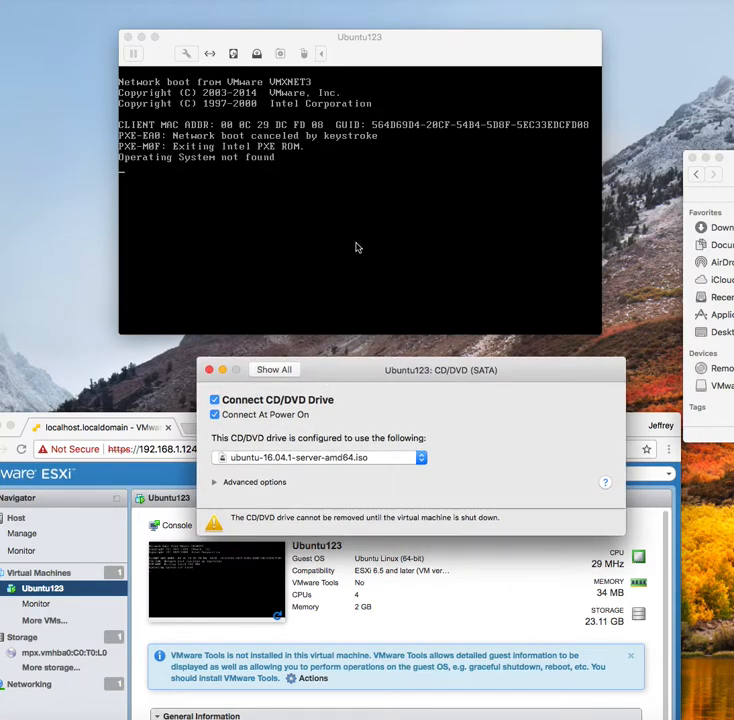
{"action": "left_click", "coordinate": [355, 243]}
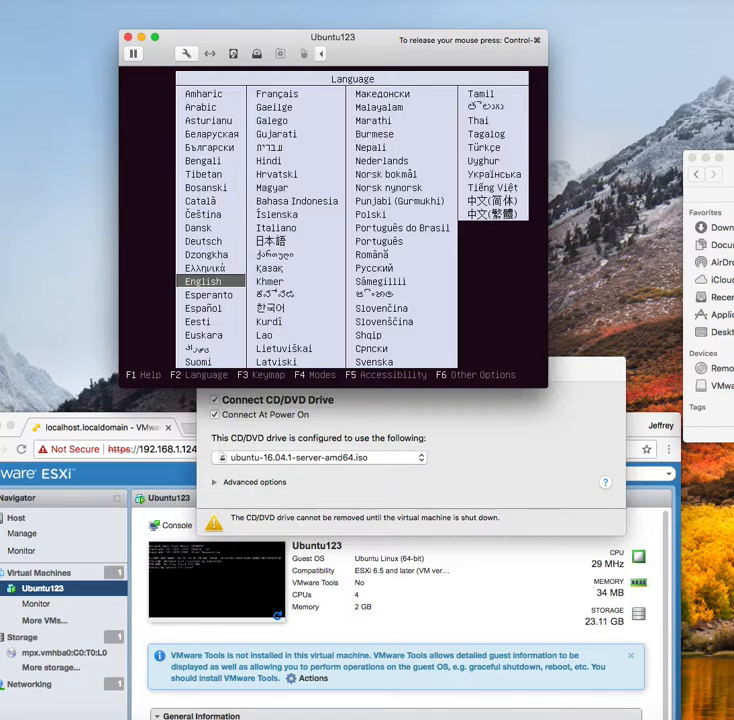
Keep English in the boot menu, start Install Ubuntu Server, and choose English as installation language
{"action": "key", "text": "Return"}
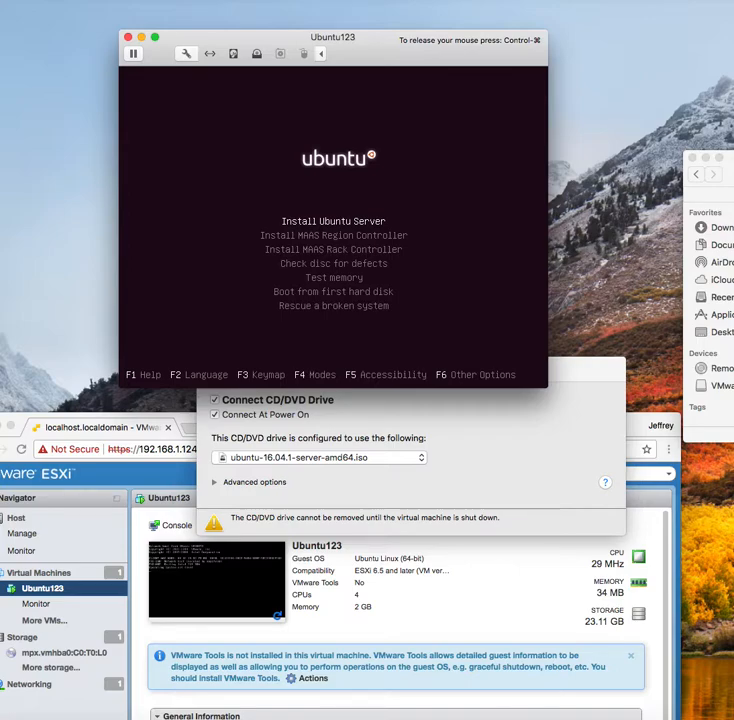
{"action": "key", "text": "Return"}
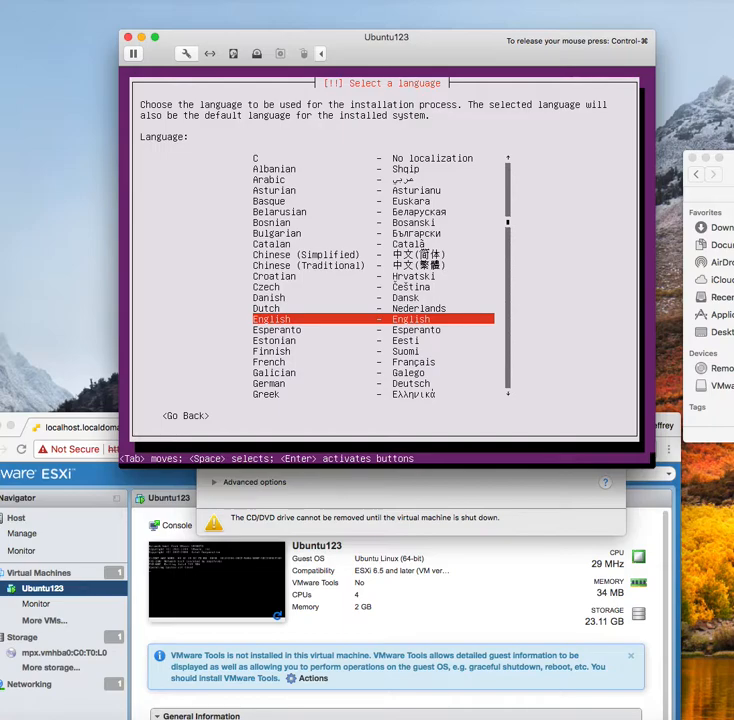
{"action": "key", "text": "Return"}
{"action": "key", "text": "Return"}
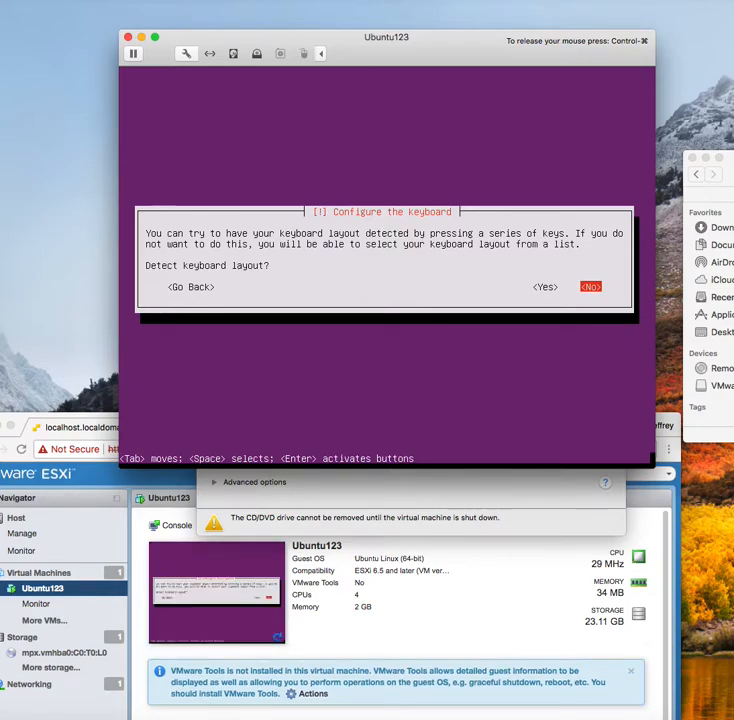
Decline keyboard layout detection and choose English (US) as the keyboard country
{"action": "key", "text": "Return"}
{"action": "key", "text": "Return"}
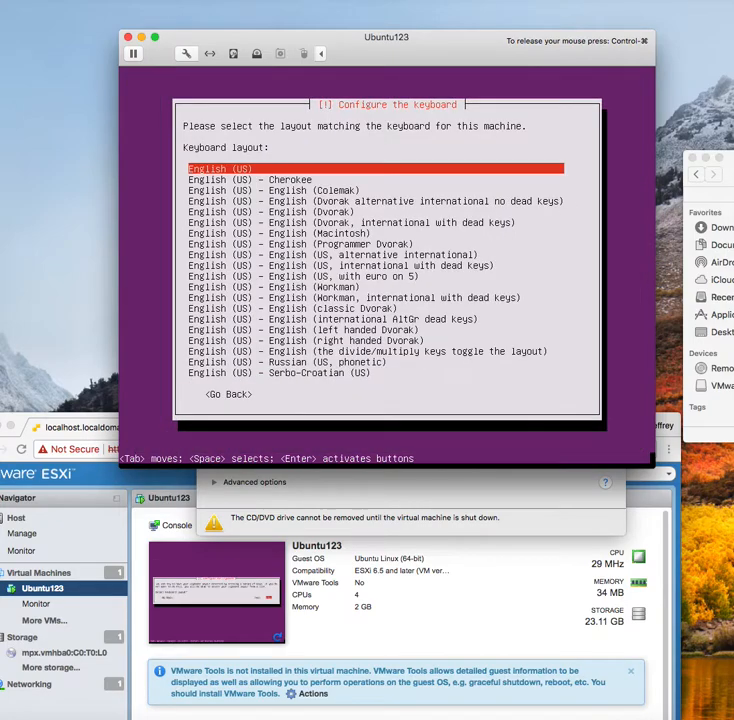
{"action": "key", "text": "Return"}
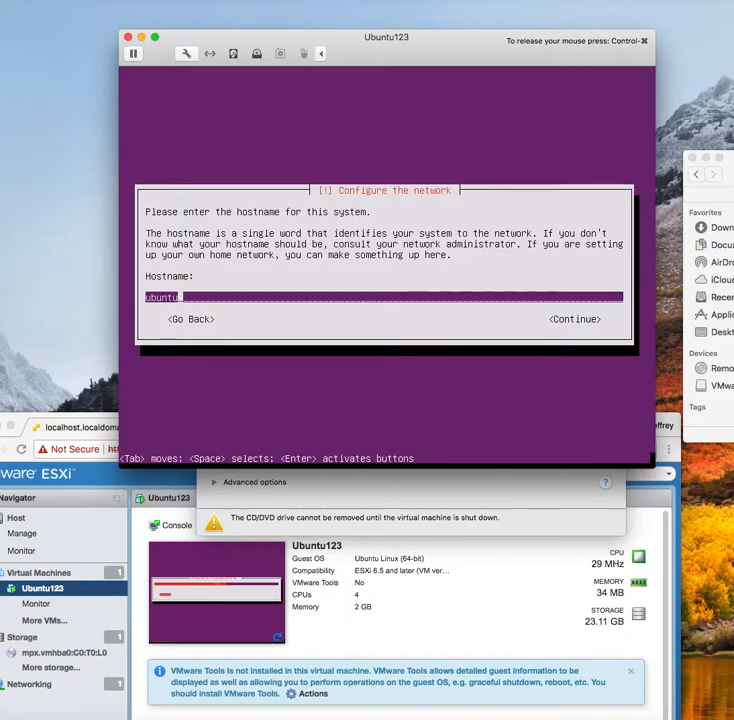
Keep the hostname ubuntu, enter the new user's full name, and set a short username
{"action": "key", "text": "Tab"}
{"action": "key", "text": "Return"}
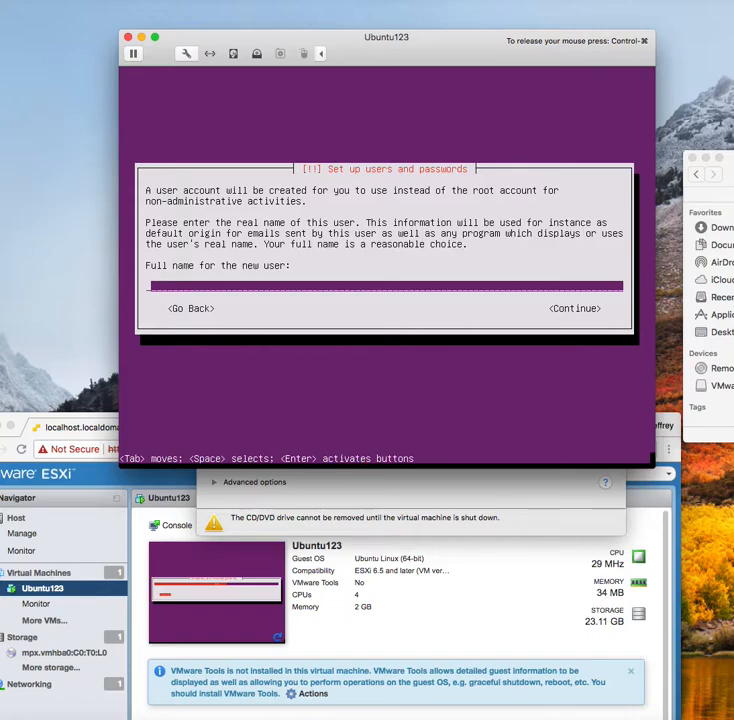
{"action": "type", "text": "Jeffrey Fall"}
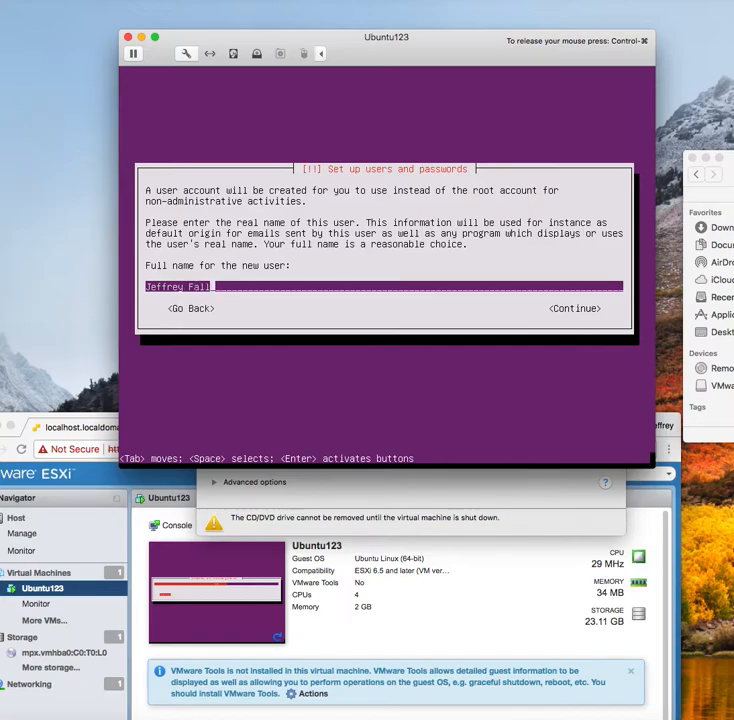
{"action": "key", "text": "Tab"}
{"action": "key", "text": "Return"}
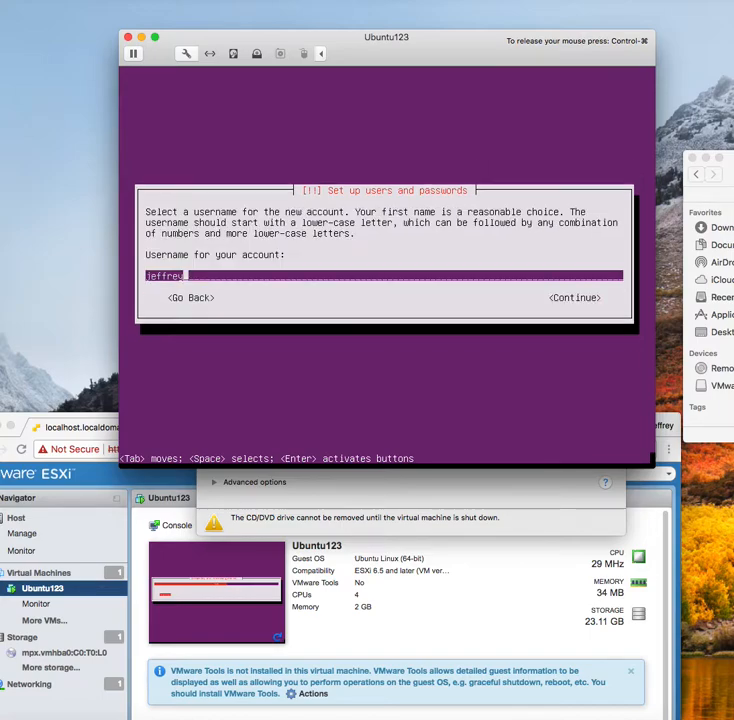
{"action": "key", "text": "BackSpace"}
{"action": "key", "text": "BackSpace"}
{"action": "key", "text": "BackSpace"}
{"action": "key", "text": "BackSpace"}
{"action": "key", "text": "BackSpace"}
{"action": "key", "text": "BackSpace"}
{"action": "key", "text": "BackSpace"}
{"action": "type", "text": "jeff"}
{"action": "key", "text": "Tab"}
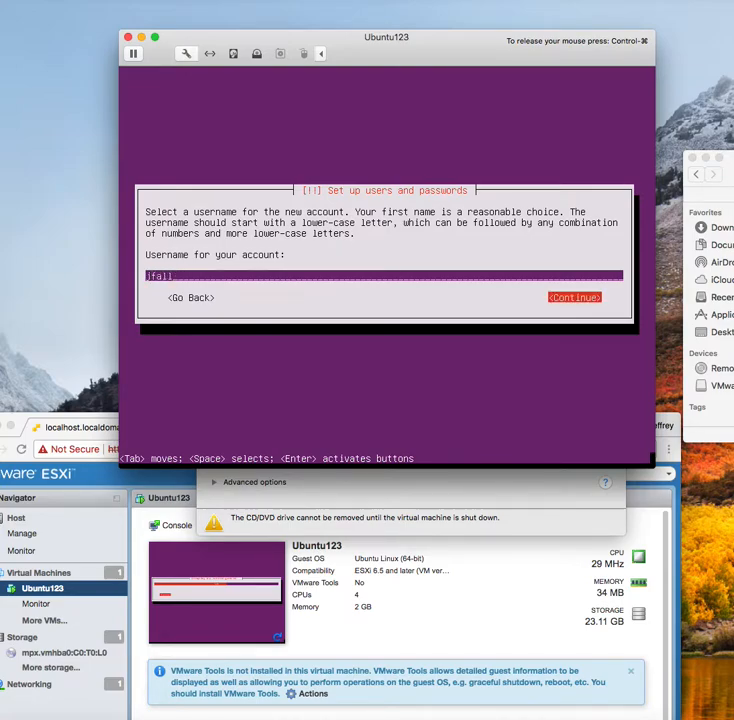
{"action": "key", "text": "Return"}
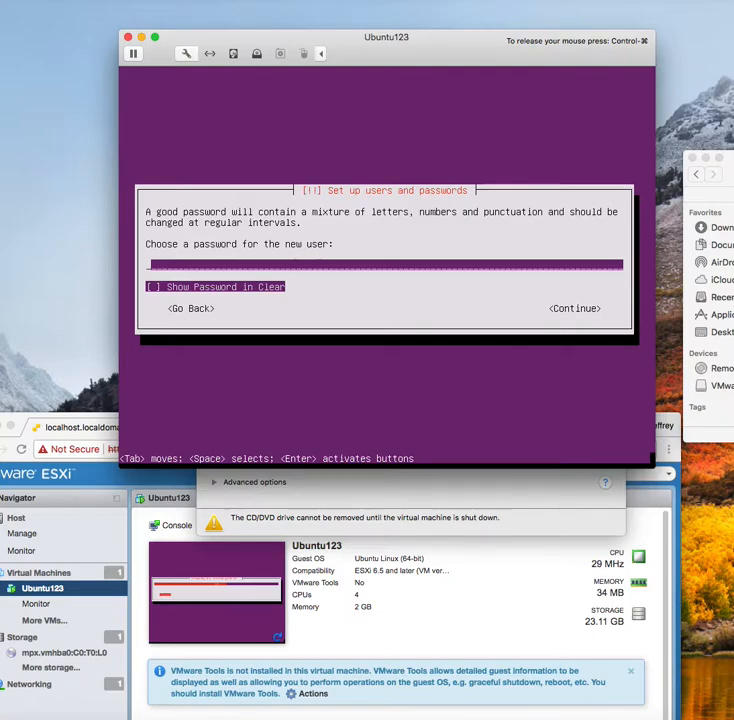
Enter and re-enter the new user's password
{"action": "type", "text": "*******"}
{"action": "key", "text": "Tab"}
{"action": "key", "text": "Tab"}
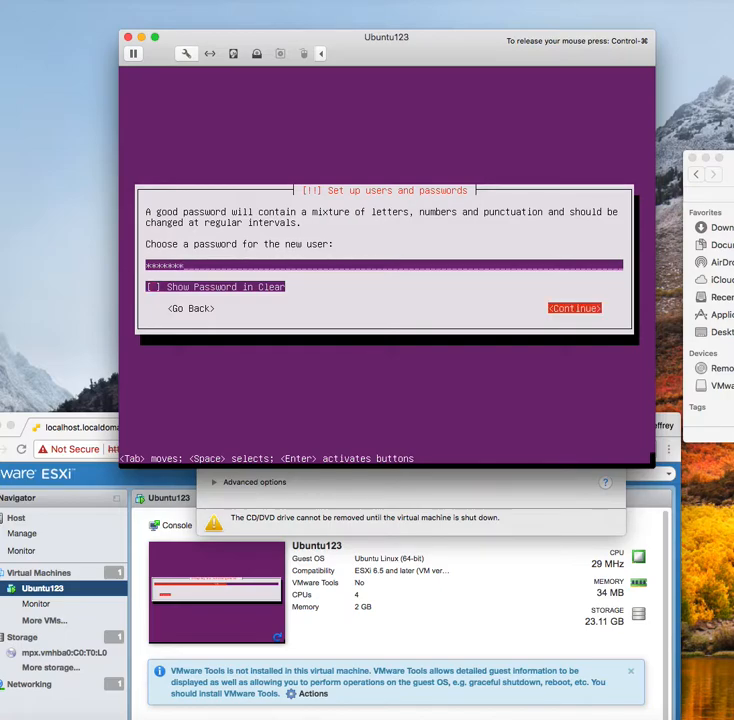
{"action": "key", "text": "Return"}
{"action": "key", "text": "Tab"}
{"action": "key", "text": "Tab"}
{"action": "key", "text": "Tab"}
{"action": "key", "text": "Tab"}
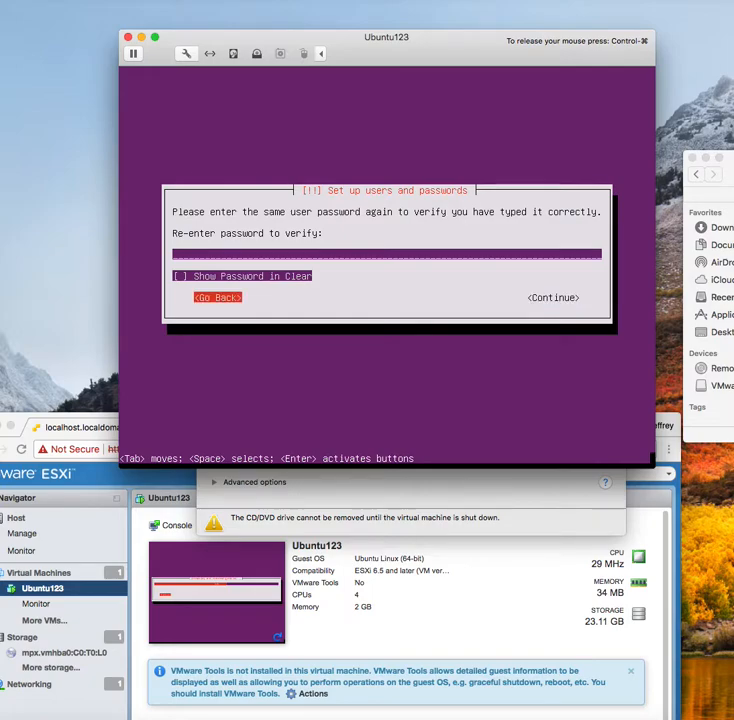
{"action": "type", "text": "*******"}
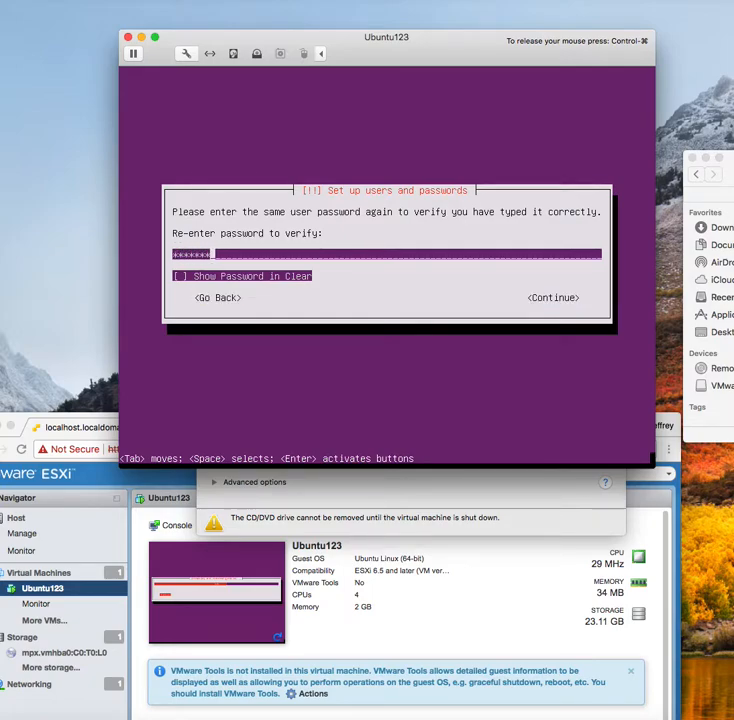
{"action": "key", "text": "Tab"}
{"action": "key", "text": "Tab"}
{"action": "key", "text": "Tab"}
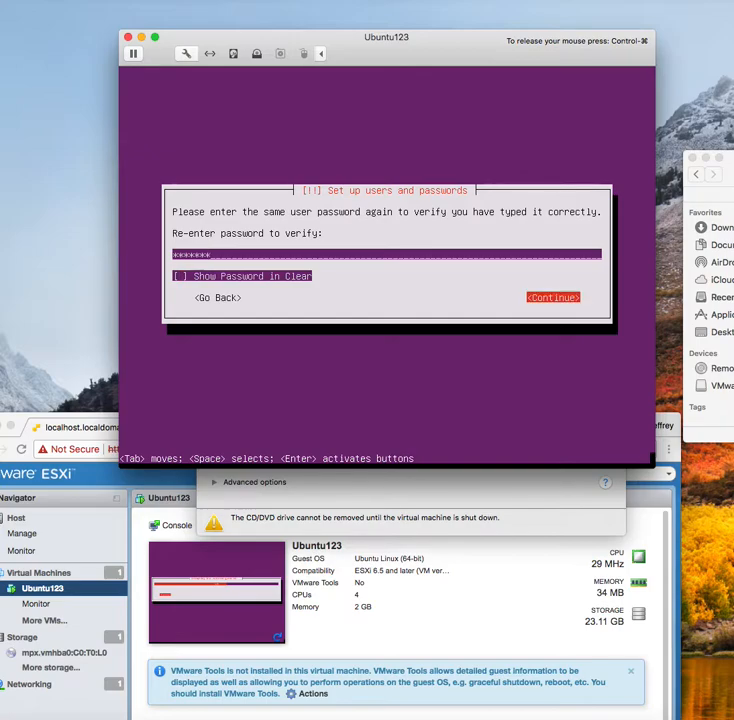
{"action": "key", "text": "Return"}
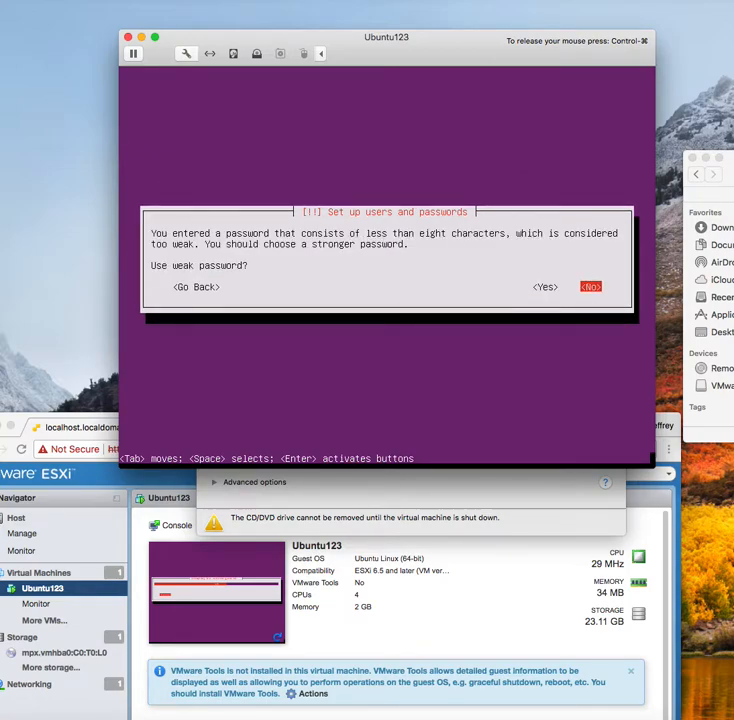
Accept the weak password and decline encrypting the home directory
{"action": "key", "text": "Tab"}
{"action": "key", "text": "Tab"}
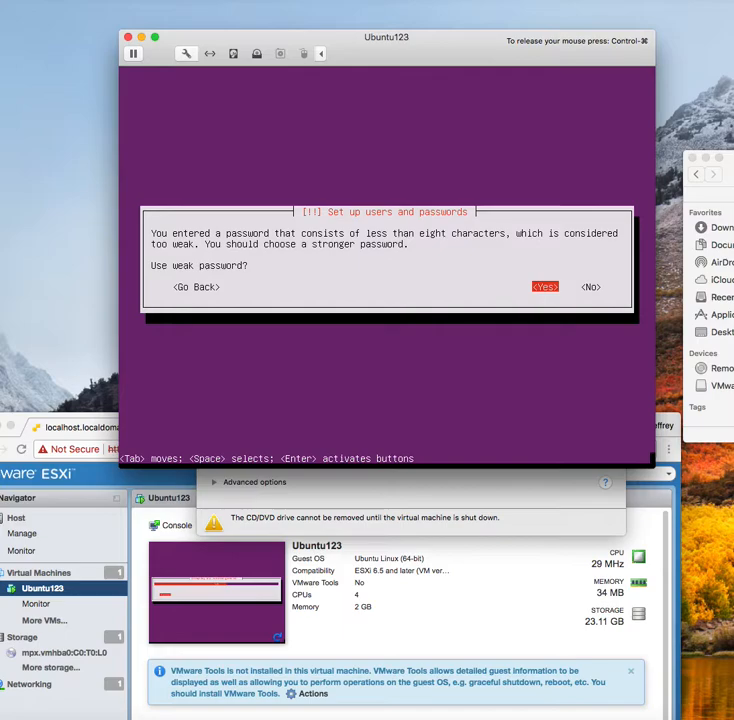
{"action": "key", "text": "Return"}
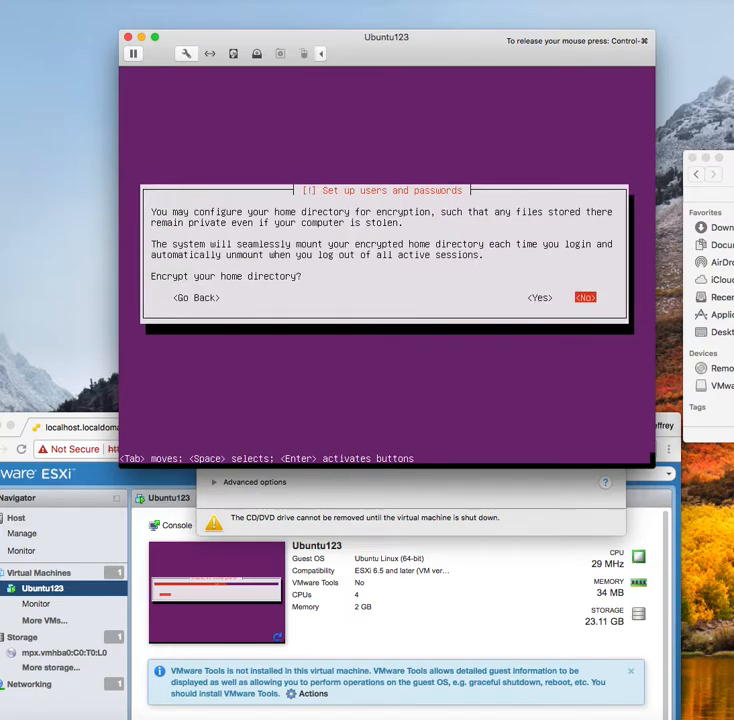
{"action": "key", "text": "Return"}
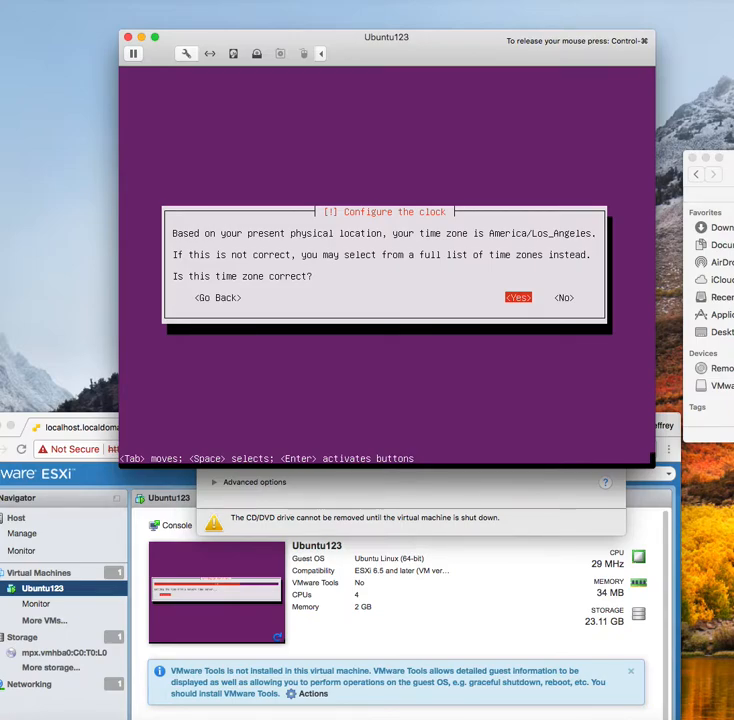
Accept America/Los_Angeles time zone and set up guided LVM on the 22.5 GB disk sda
{"action": "key", "text": "Return"}
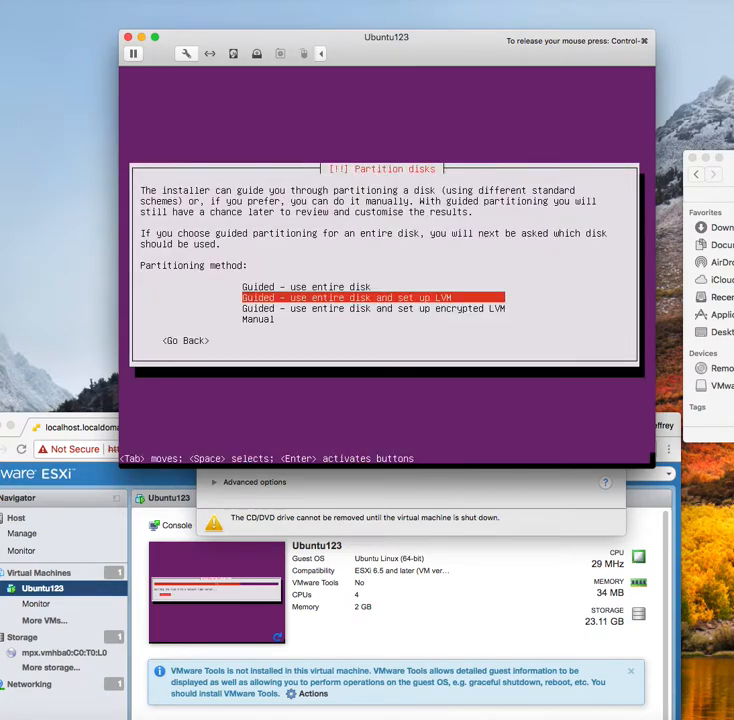
{"action": "key", "text": "Return"}
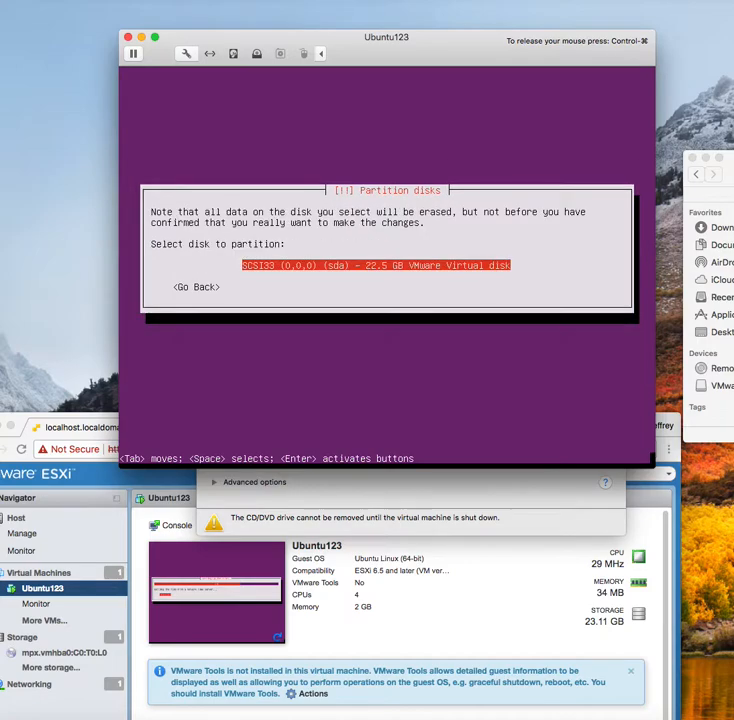
{"action": "key", "text": "Return"}
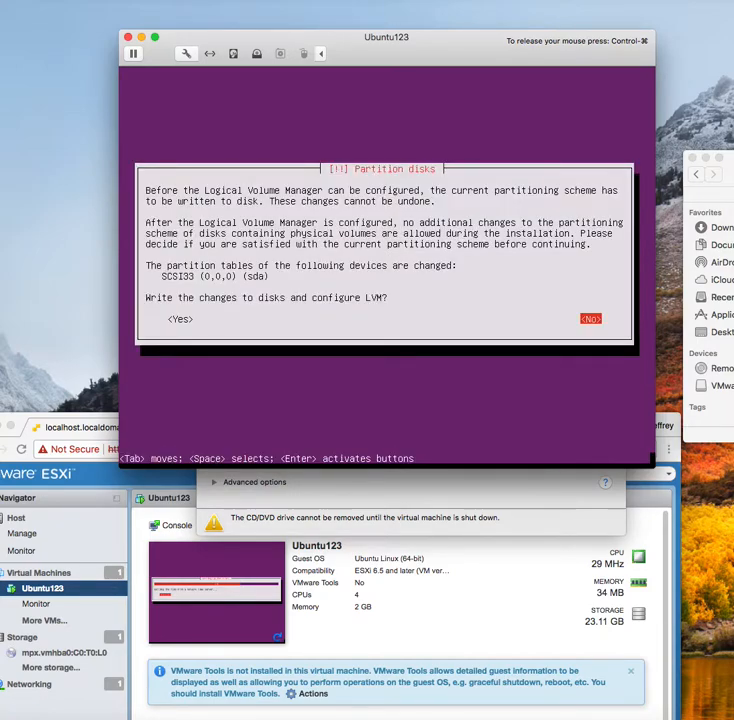
{"action": "key", "text": "Tab"}
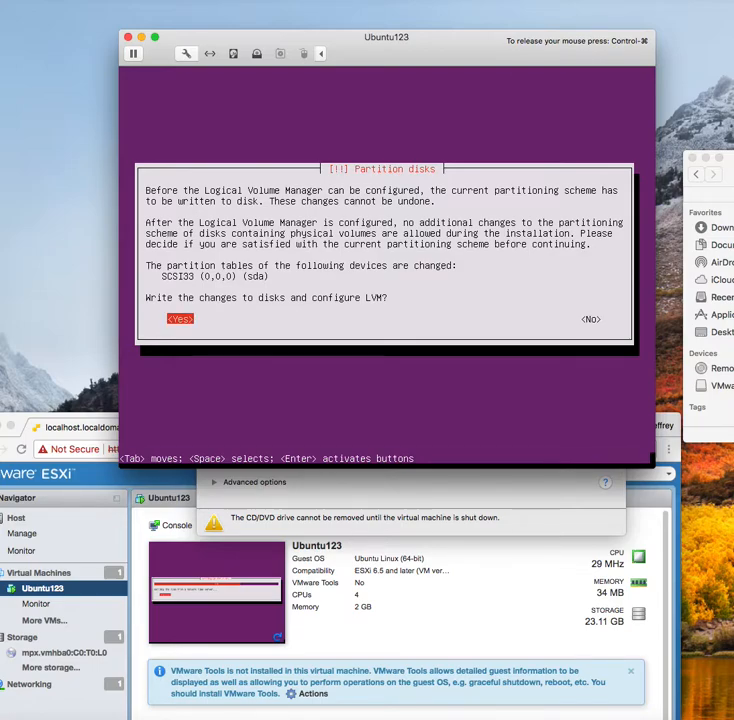
{"action": "key", "text": "Return"}
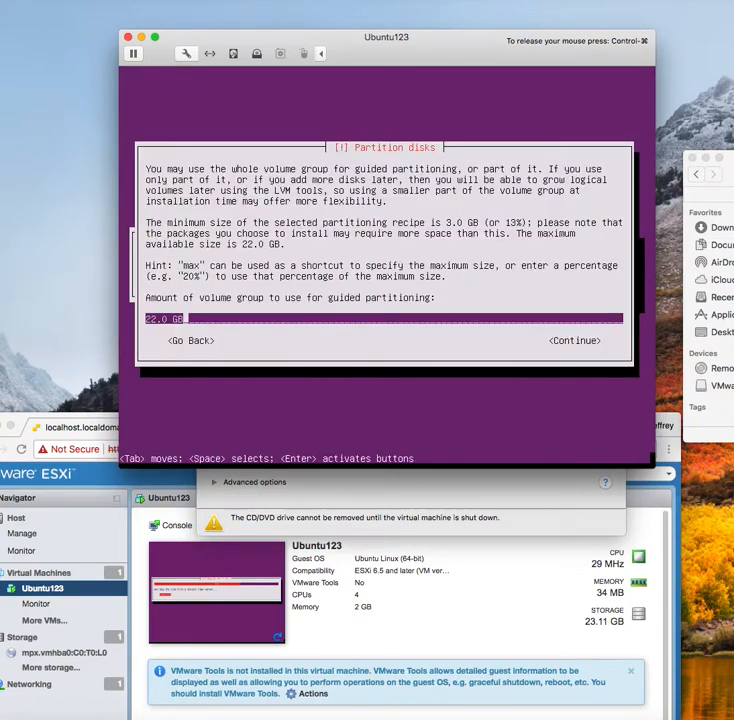
Keep 22.0 GB for guided partitioning and write the partitions to disk
{"action": "key", "text": "Tab"}
{"action": "key", "text": "Return"}
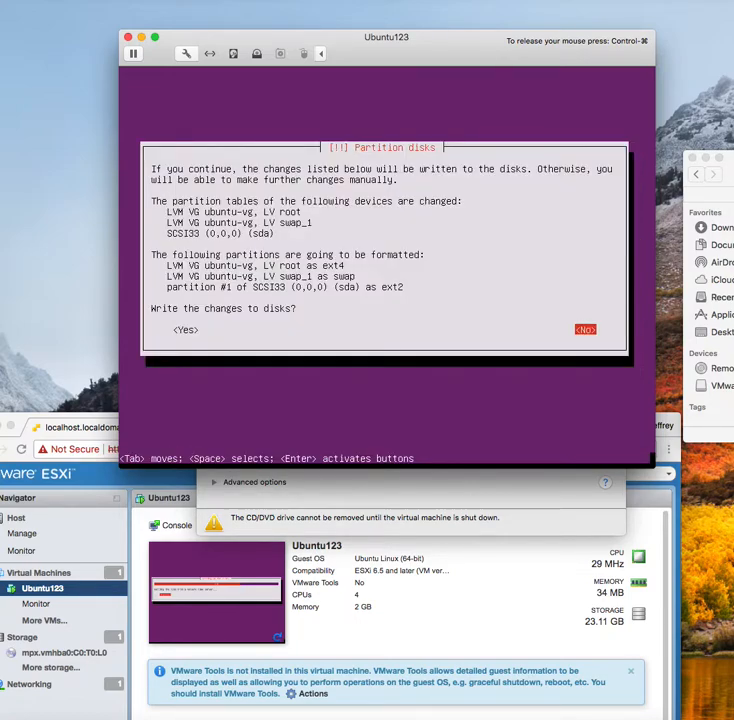
{"action": "key", "text": "Tab"}
{"action": "key", "text": "Return"}
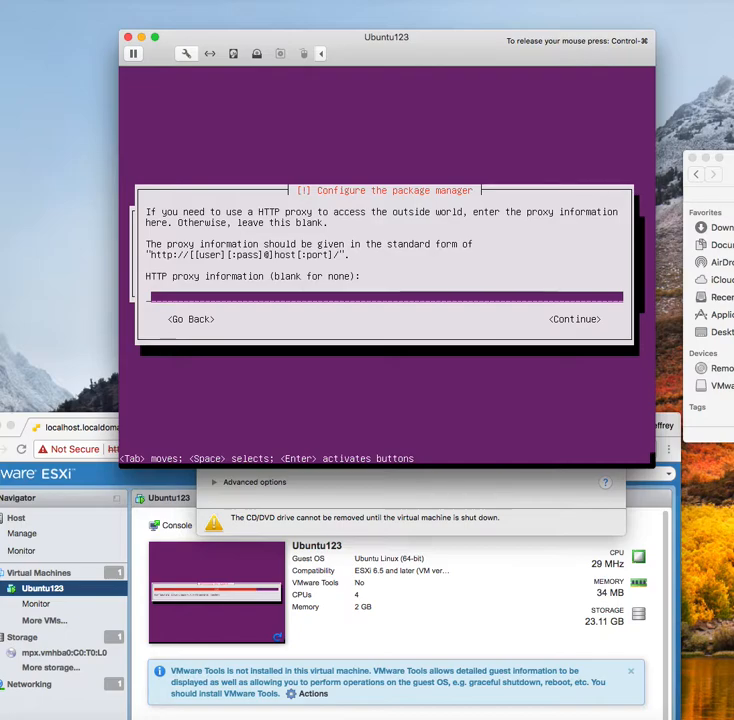
Leave the HTTP proxy blank and continue the package manager setup
{"action": "key", "text": "Tab"}
{"action": "key", "text": "Return"}
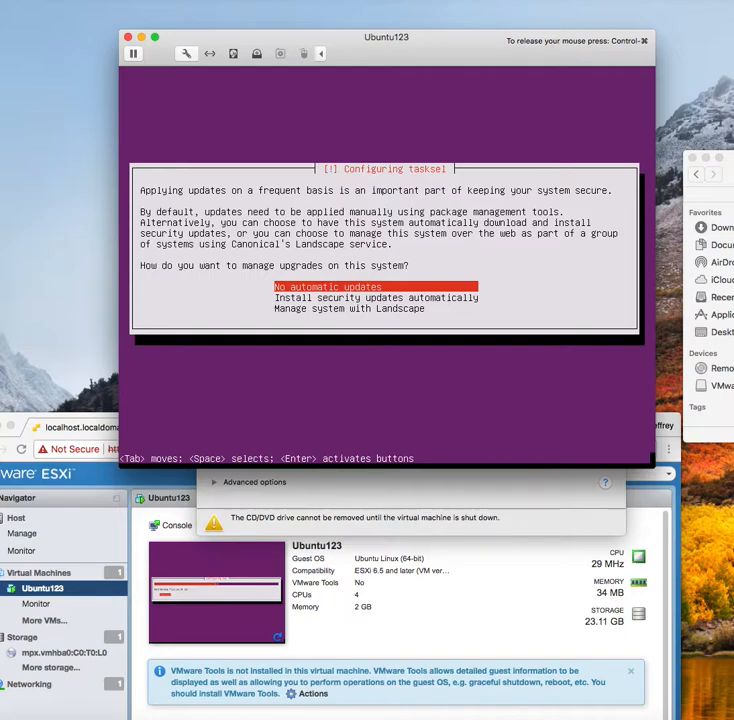
Choose no automatic updates, install the selected software collections, and move the ESXi browser window to the top
{"action": "key", "text": "Return"}
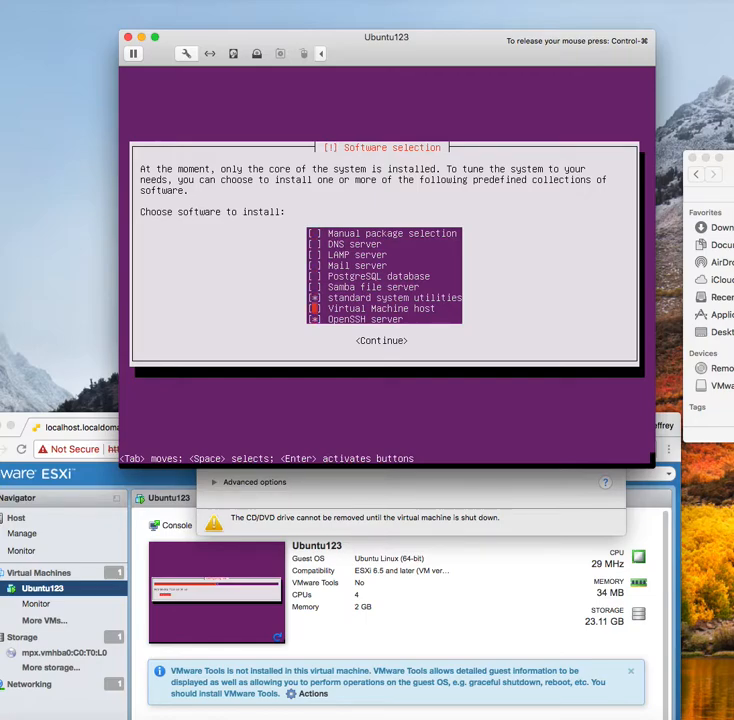
{"action": "key", "text": "Up"}
{"action": "key", "text": "Up"}
{"action": "key", "text": "Up"}
{"action": "key", "text": "space"}
{"action": "key", "text": "Return"}
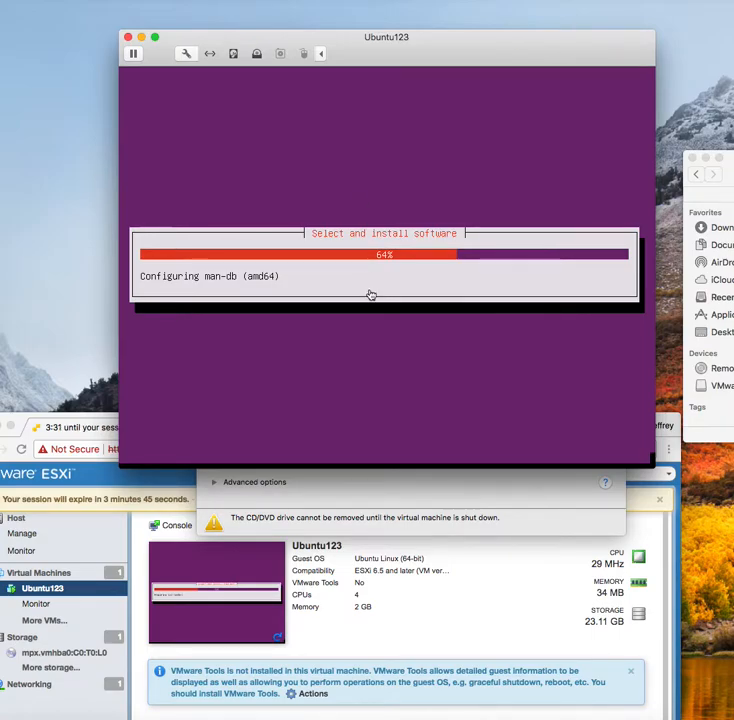
{"action": "left_click", "coordinate": [439, 577]}
{"action": "left_click_drag", "start_coordinate": [431, 437], "coordinate": [465, 33]}
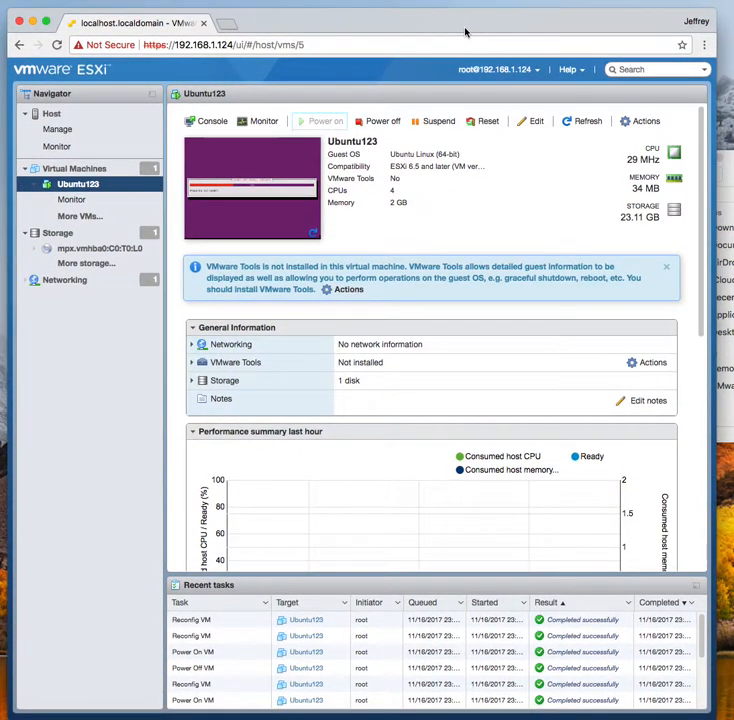
Open the host's Monitor page to its Performance chart, showing CPU for the last hour
{"action": "left_click", "coordinate": [56, 115]}
{"action": "left_click", "coordinate": [58, 147]}
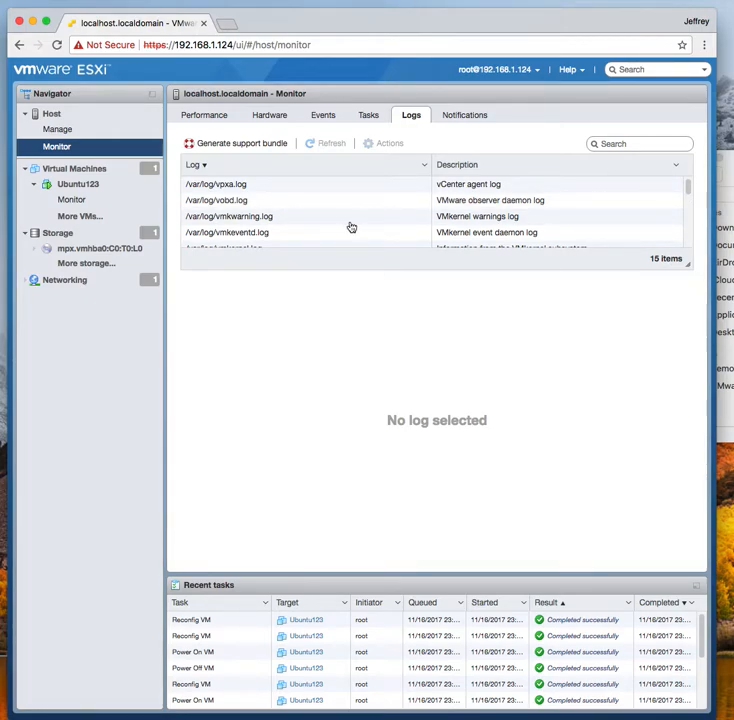
{"action": "left_click", "coordinate": [210, 118]}
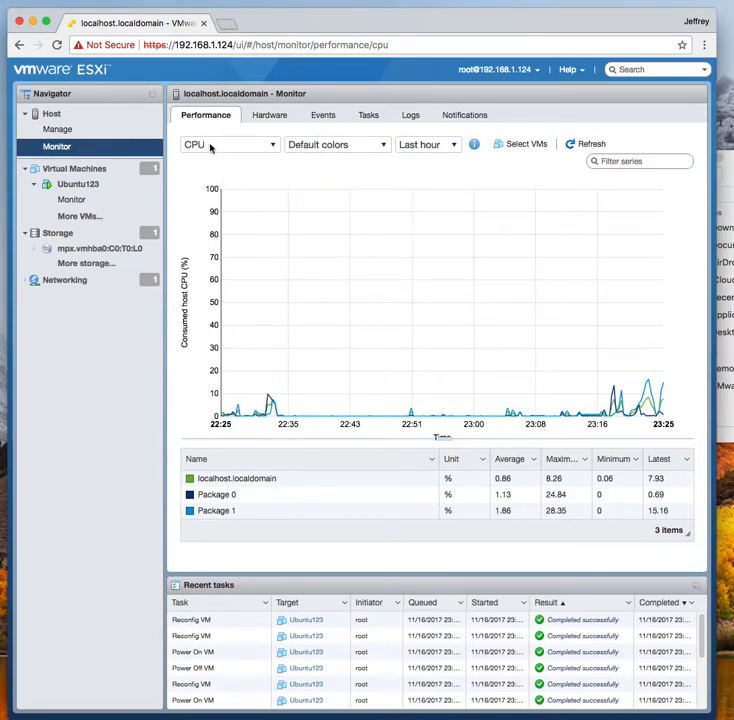
Check the host's hardware sensor status and event log, then return to Performance
{"action": "left_click", "coordinate": [268, 117]}
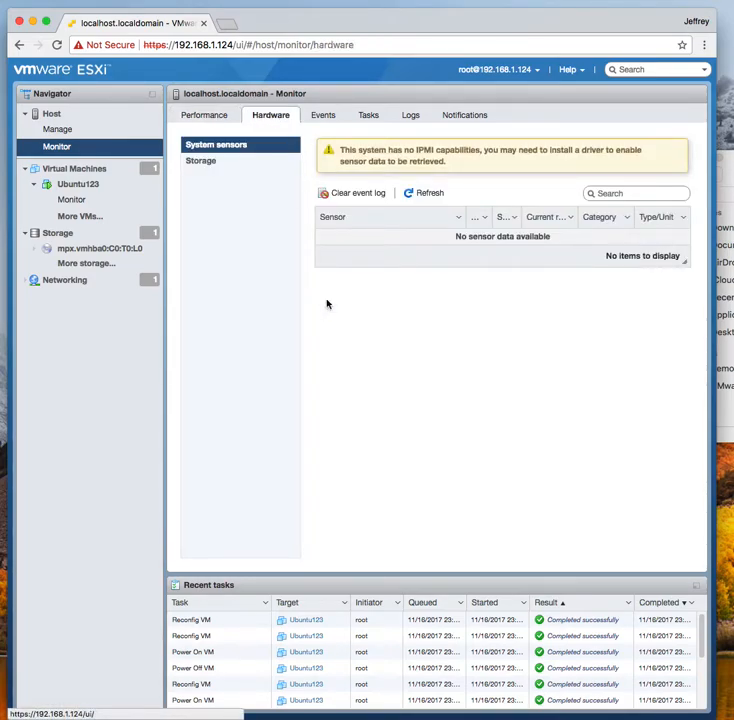
{"action": "left_click", "coordinate": [325, 117]}
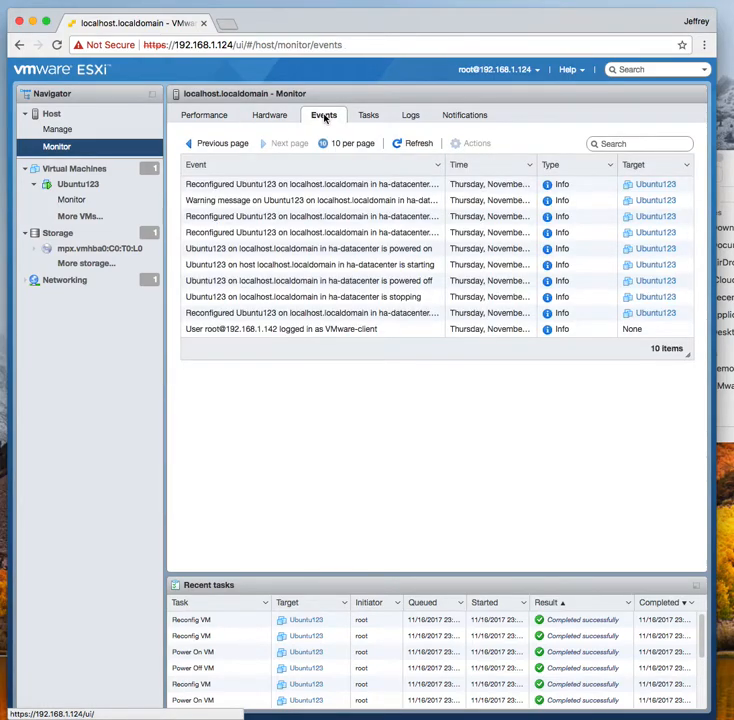
{"action": "left_click", "coordinate": [206, 117]}
Switch the host performance chart metric from CPU to Memory
{"action": "mouse_move", "coordinate": [388, 242]}
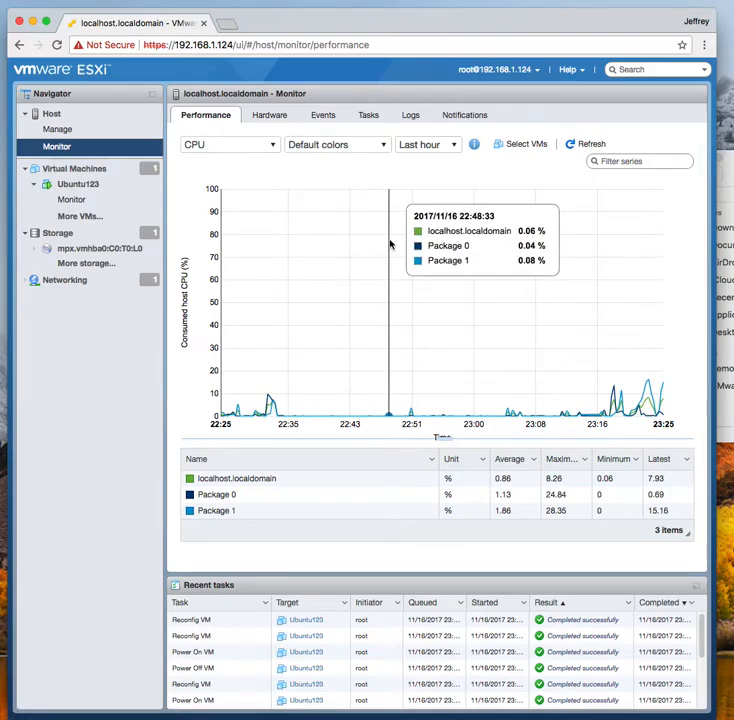
{"action": "left_click", "coordinate": [272, 145]}
{"action": "left_click", "coordinate": [235, 178]}
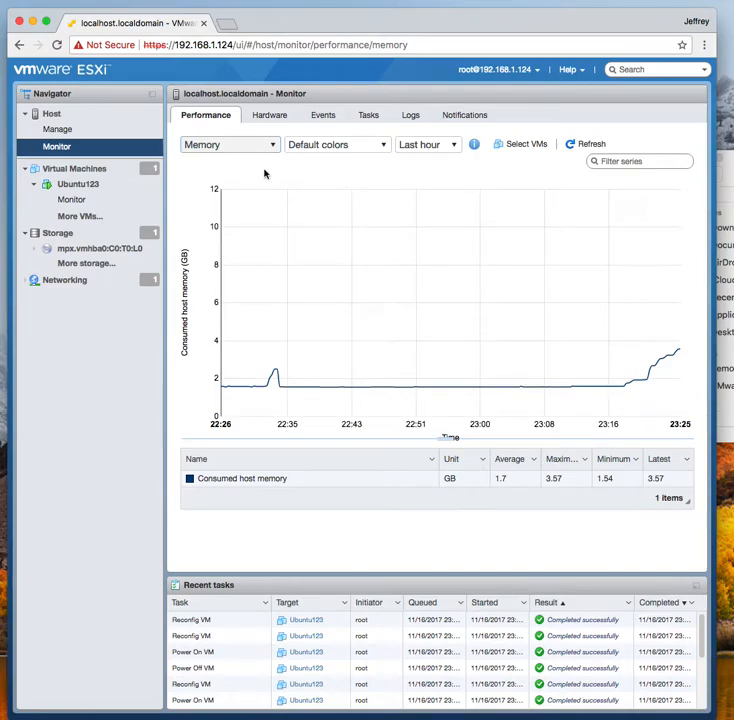
Chart the host's network traffic, then switch the chart to Disk activity
{"action": "left_click", "coordinate": [273, 146]}
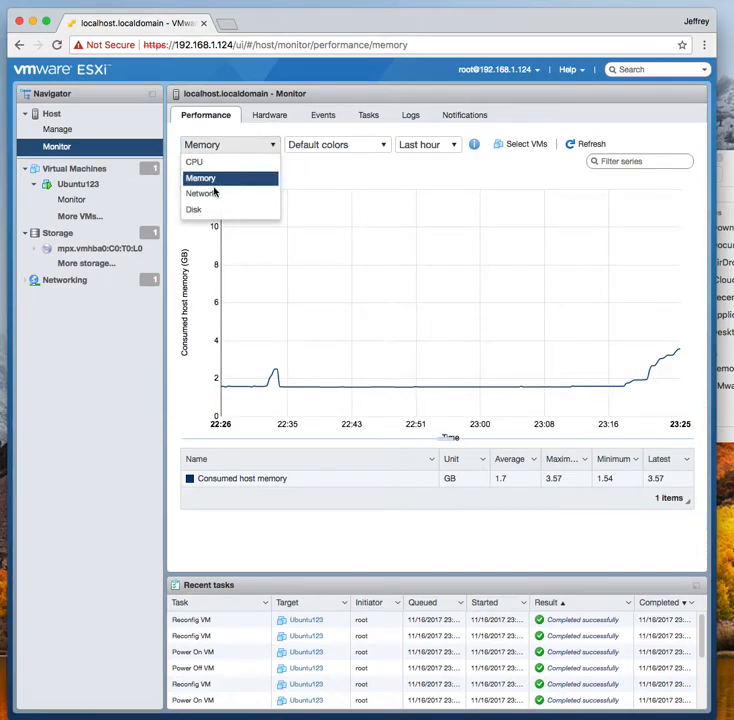
{"action": "left_click", "coordinate": [213, 193]}
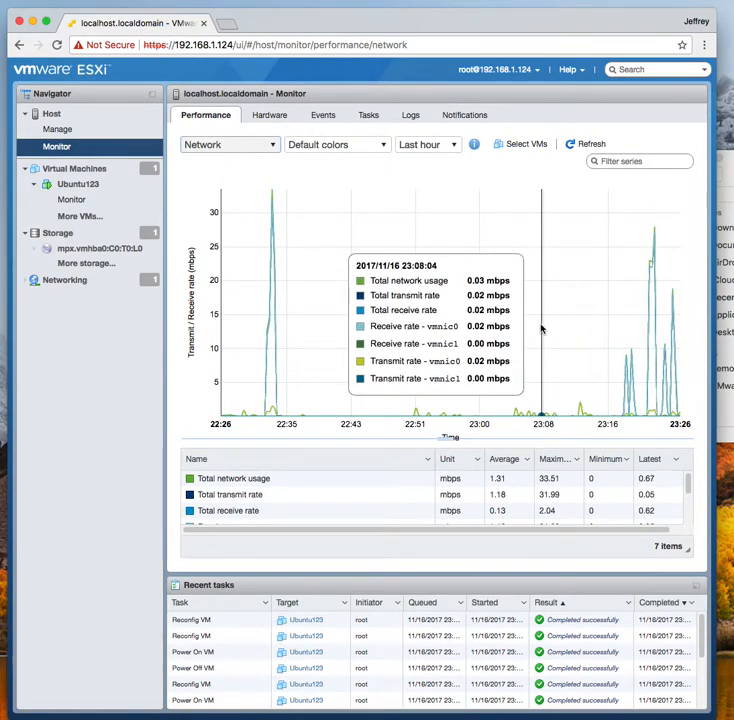
{"action": "left_click", "coordinate": [275, 146]}
{"action": "left_click", "coordinate": [193, 209]}
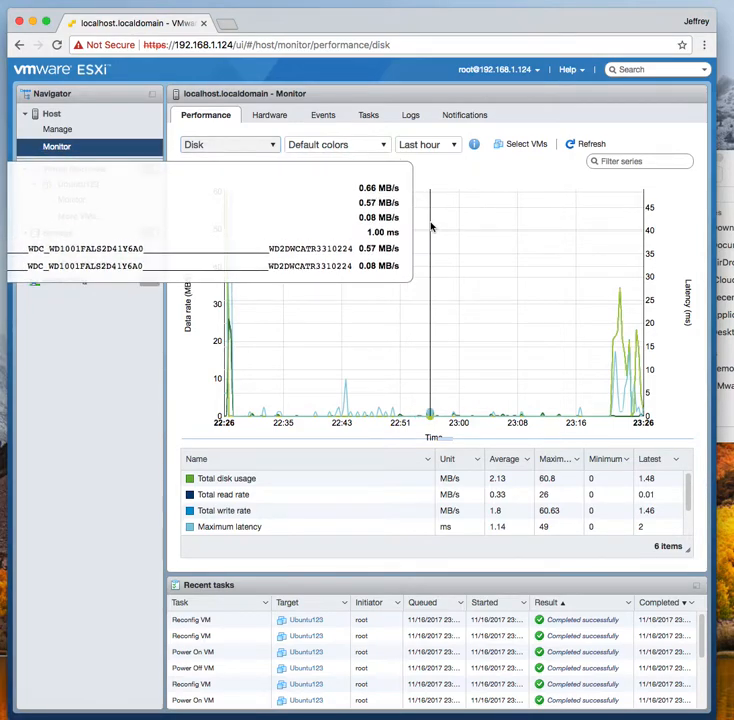
Check the Ubuntu123 console behind the browser, then reopen the Ubuntu123 summary page
{"action": "left_click_drag", "start_coordinate": [448, 20], "coordinate": [409, 516]}
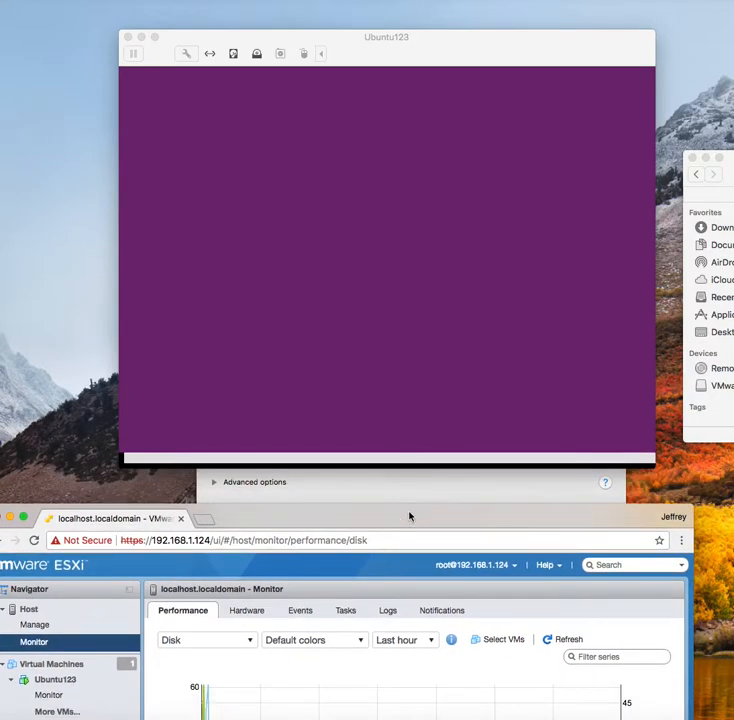
{"action": "left_click", "coordinate": [435, 44]}
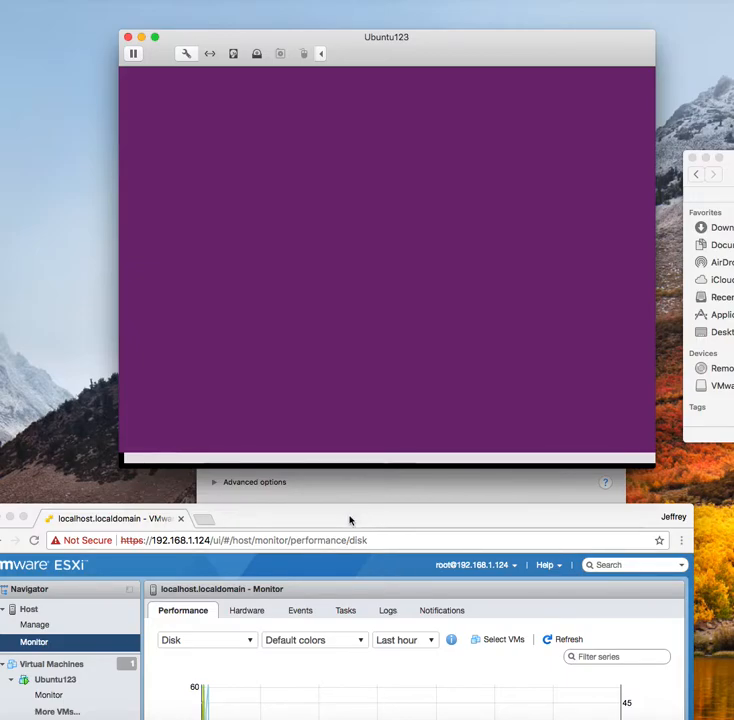
{"action": "left_click_drag", "start_coordinate": [350, 519], "coordinate": [380, 41]}
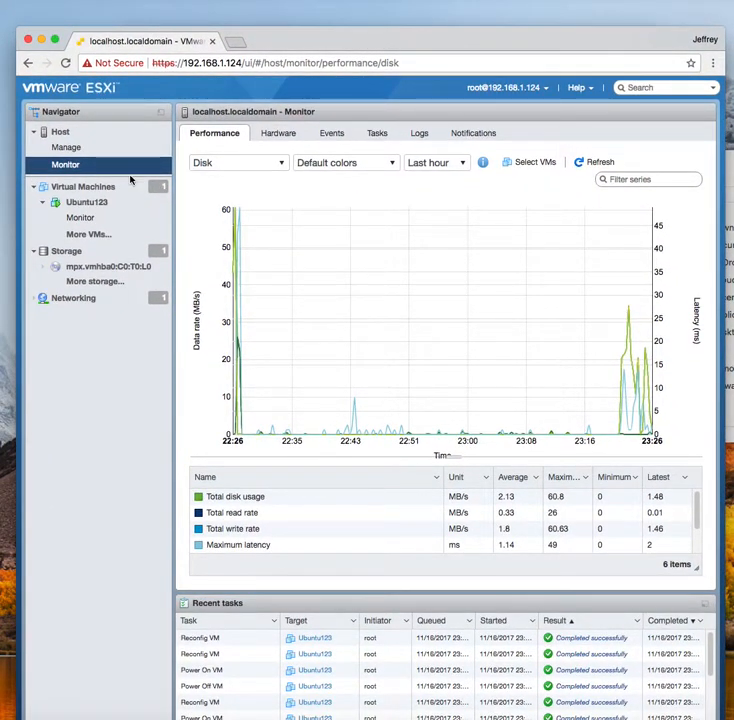
{"action": "left_click", "coordinate": [86, 203]}
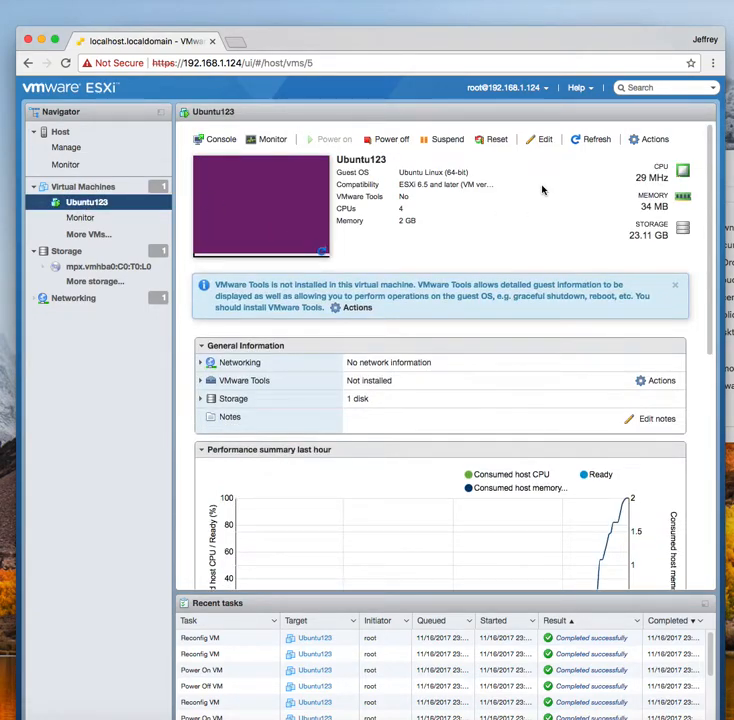
On Ubuntu123's Monitor page, chart memory, then disk, then network traffic
{"action": "left_click", "coordinate": [271, 141]}
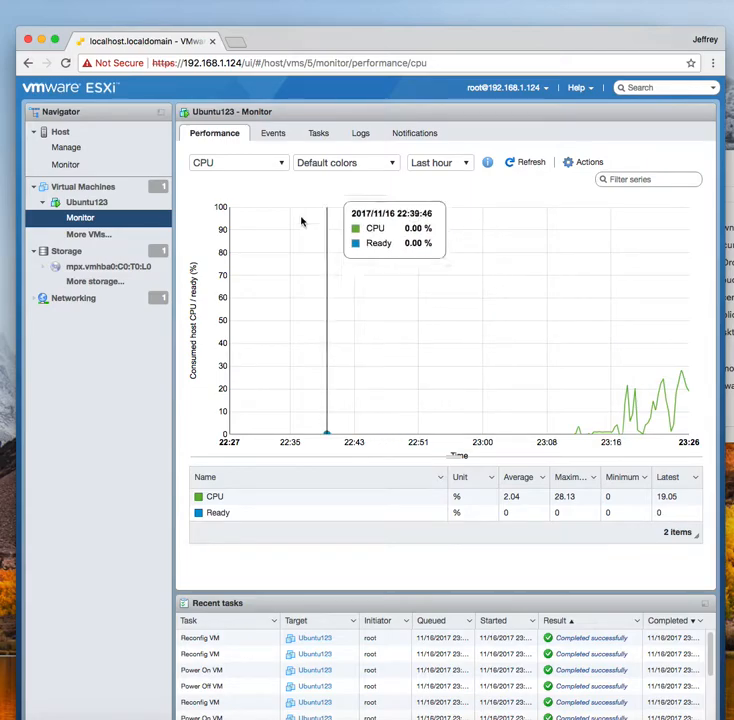
{"action": "left_click", "coordinate": [280, 163]}
{"action": "left_click", "coordinate": [235, 197]}
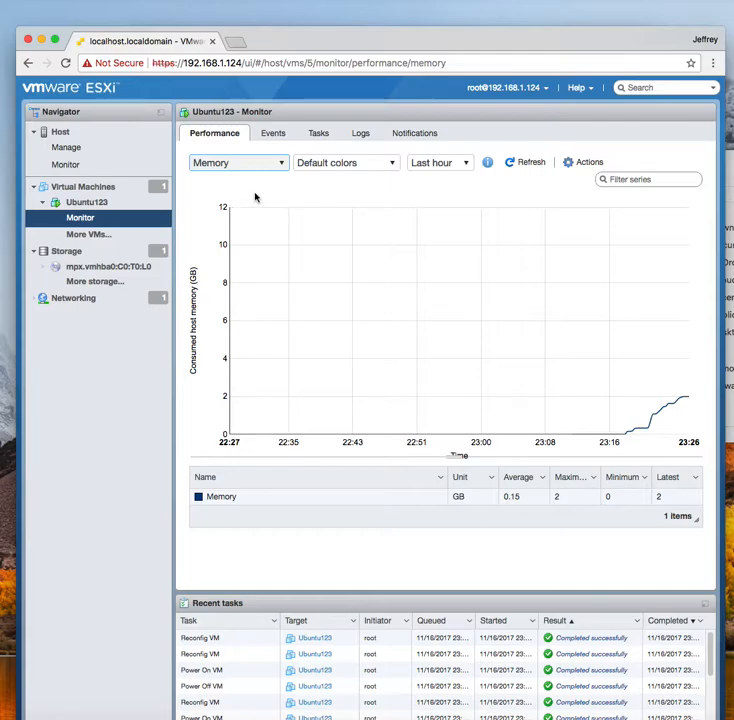
{"action": "left_click", "coordinate": [283, 164]}
{"action": "left_click", "coordinate": [222, 211]}
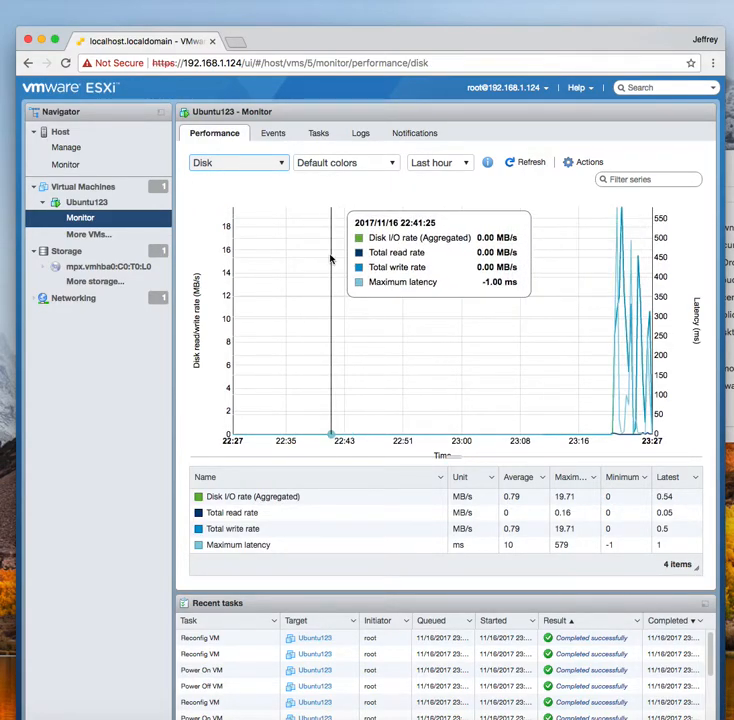
{"action": "left_click", "coordinate": [283, 167]}
{"action": "left_click", "coordinate": [211, 228]}
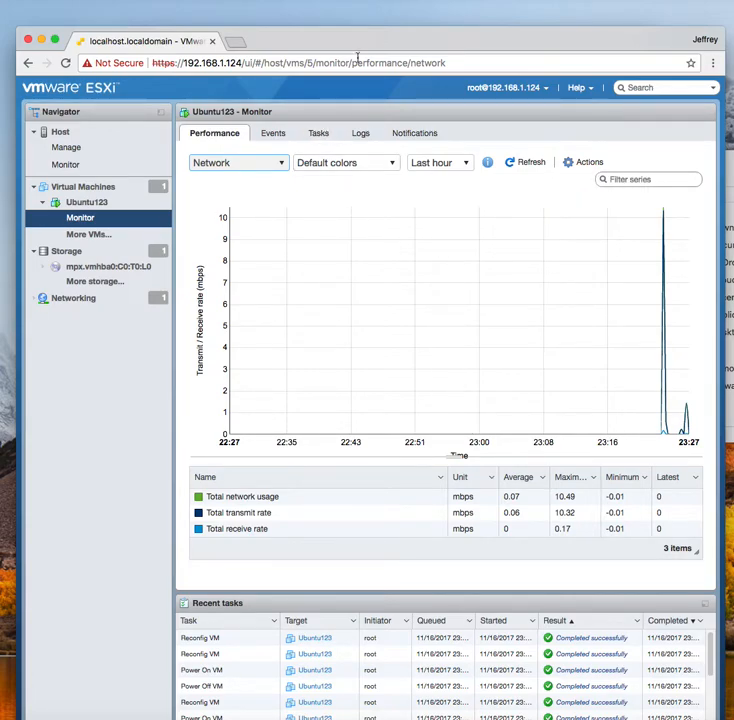
Uncover the installer console and accept installing GRUB to the master boot record
{"action": "left_click_drag", "start_coordinate": [370, 33], "coordinate": [354, 474]}
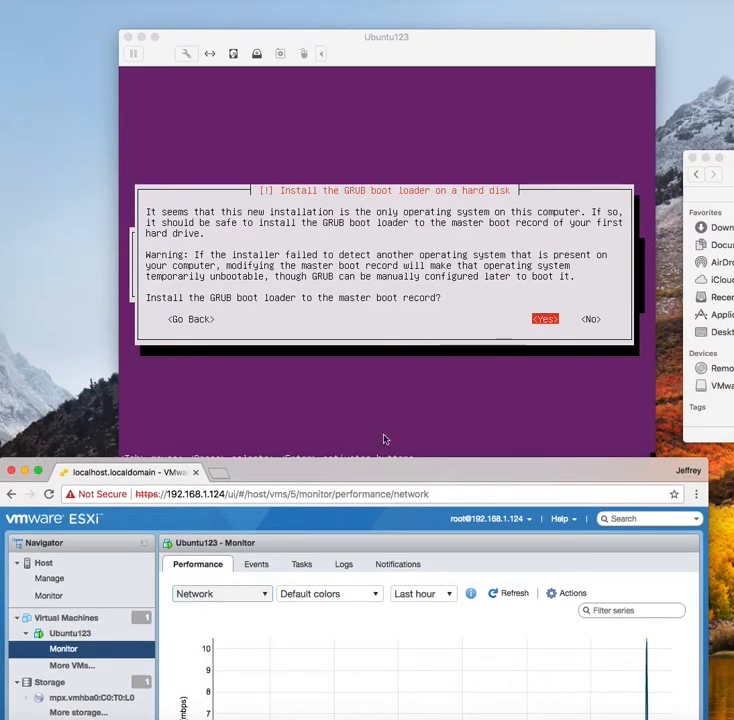
{"action": "left_click", "coordinate": [437, 405]}
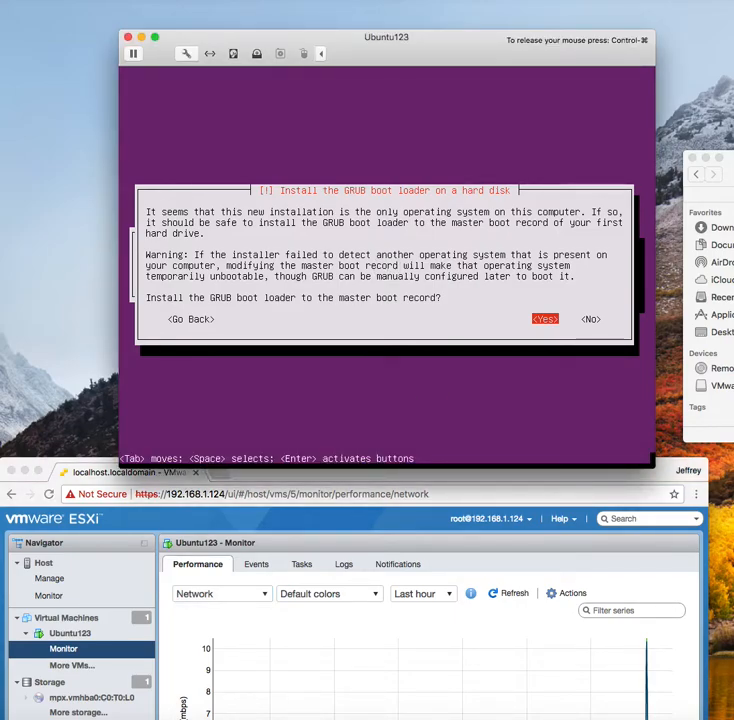
{"action": "key", "text": "Return"}
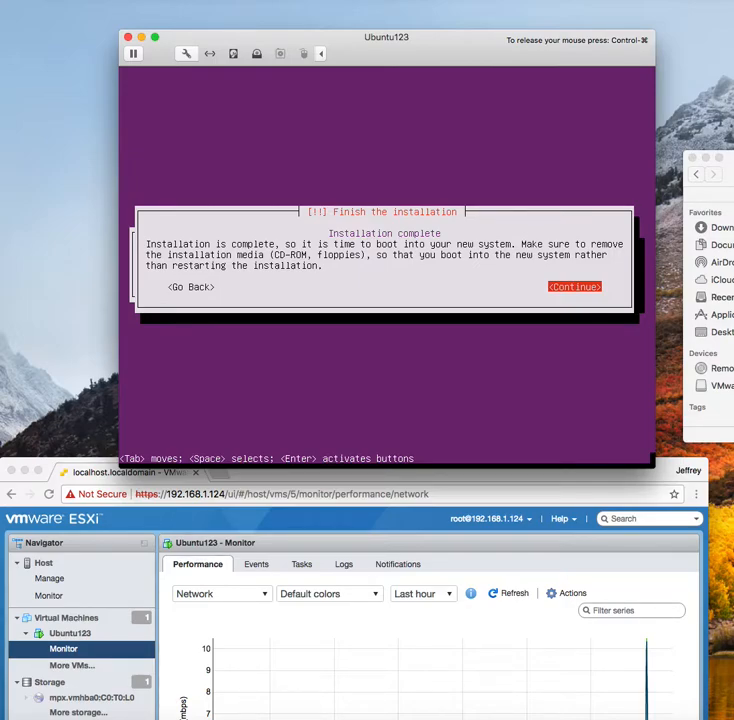
Disconnect Ubuntu123's CD/DVD (SATA) drive and turn off Connect At Power On
{"action": "left_click_drag", "start_coordinate": [439, 43], "coordinate": [390, 476]}
{"action": "left_click_drag", "start_coordinate": [491, 364], "coordinate": [454, 146]}
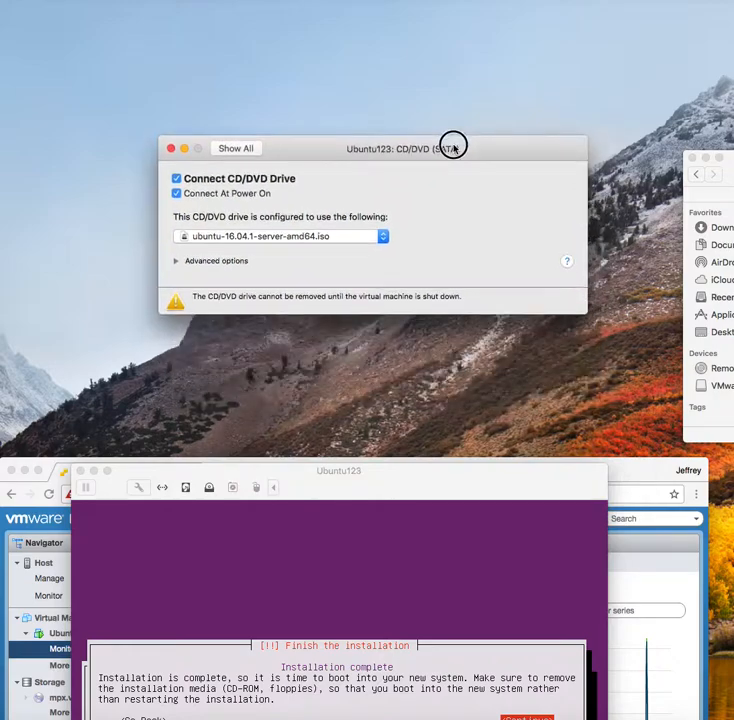
{"action": "left_click", "coordinate": [176, 178]}
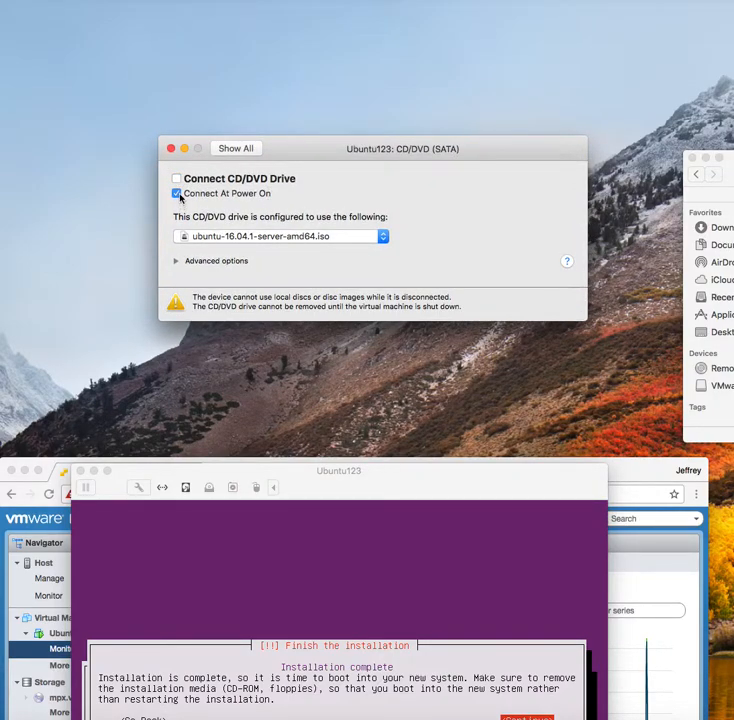
{"action": "left_click", "coordinate": [177, 193]}
{"action": "left_click_drag", "start_coordinate": [369, 477], "coordinate": [392, 64]}
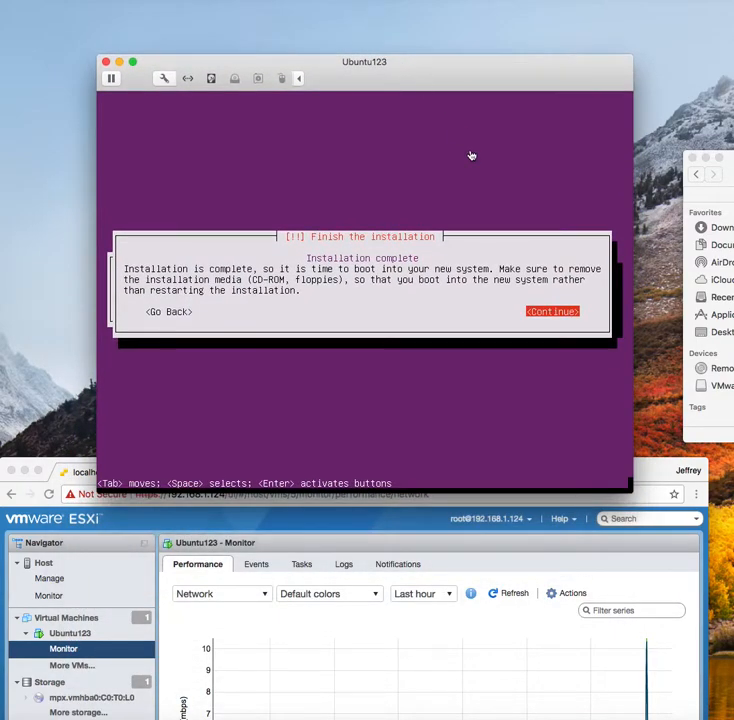
{"action": "left_click", "coordinate": [528, 306]}
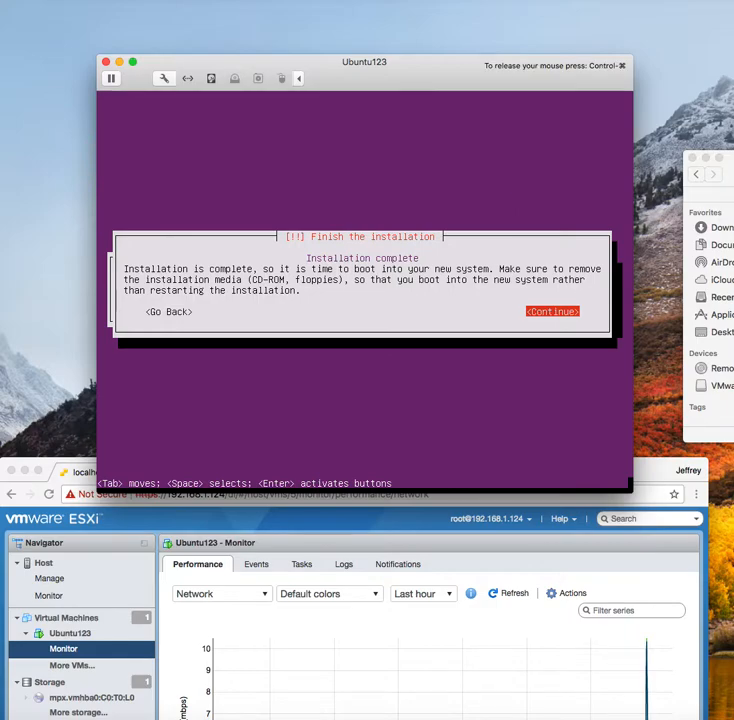
Continue to finish the installation and reboot Ubuntu123 to its login prompt
{"action": "key", "text": "Return"}
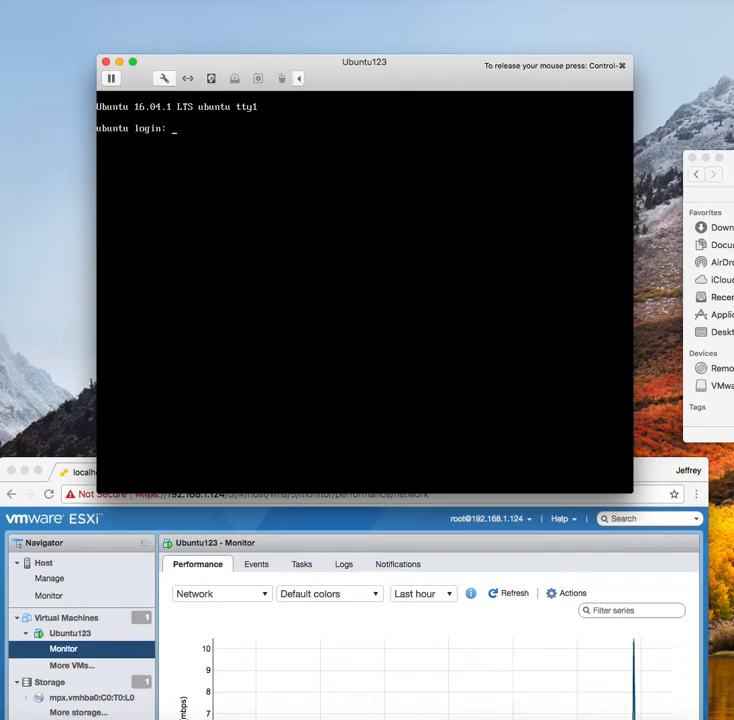
Log in to Ubuntu123 with the user name and run top to view processes
{"action": "type", "text": "jfal"}
{"action": "key", "text": "Return"}
{"action": "key", "text": "Return"}
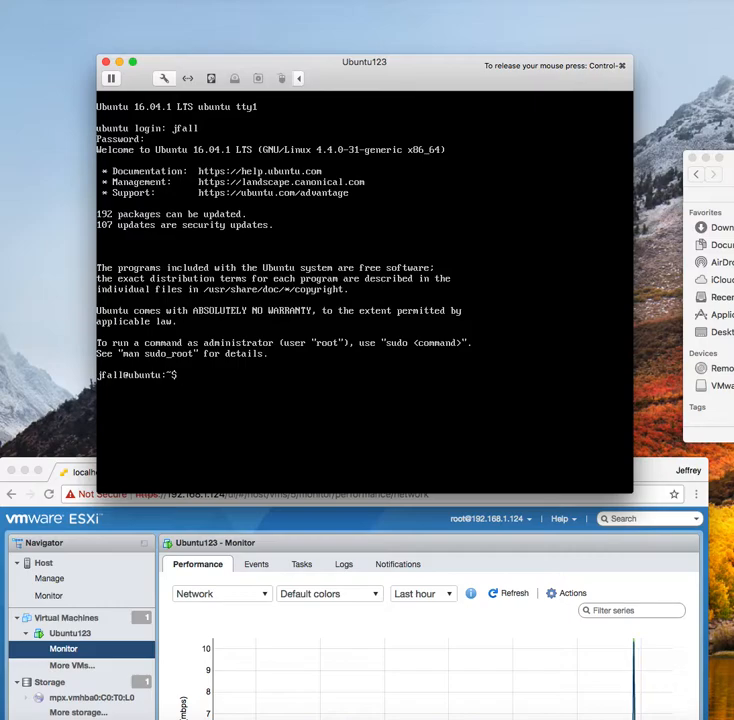
{"action": "key", "text": "Return"}
{"action": "type", "text": "tp"}
{"action": "key", "text": "BackSpace"}
{"action": "type", "text": "op"}
{"action": "key", "text": "Return"}
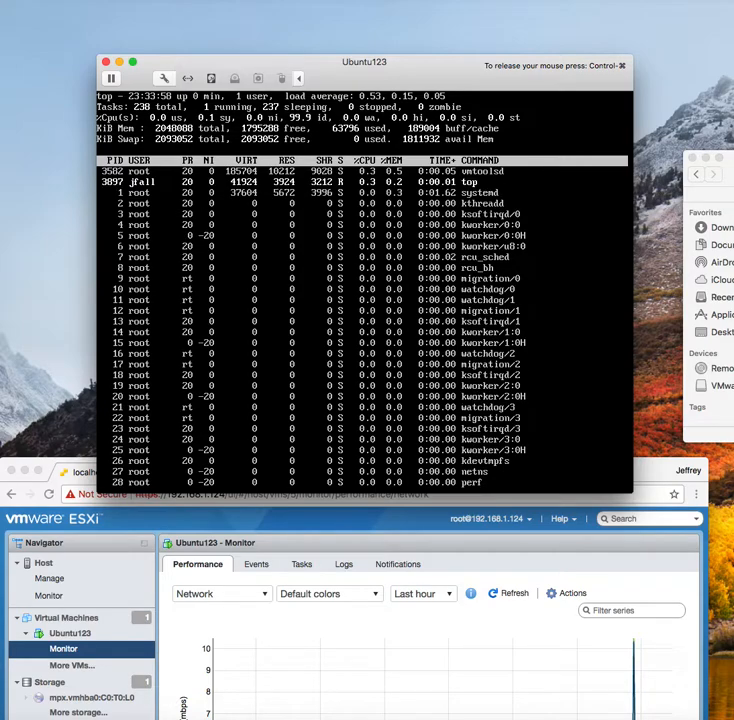
Quit top and run nproc, which reports 4 processors
{"action": "key", "text": "ctrl+c"}
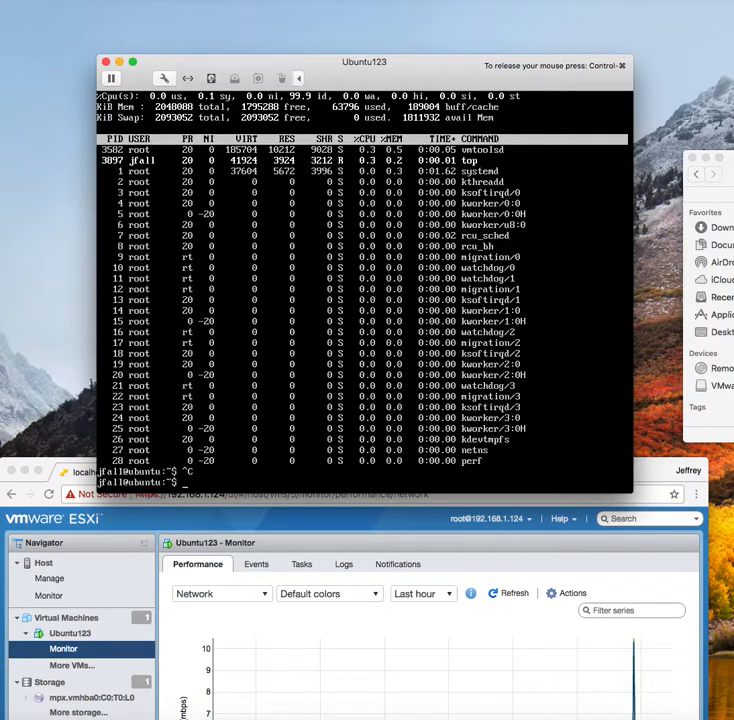
{"action": "type", "text": "nproc"}
{"action": "key", "text": "Return"}
{"action": "key", "text": "Return"}
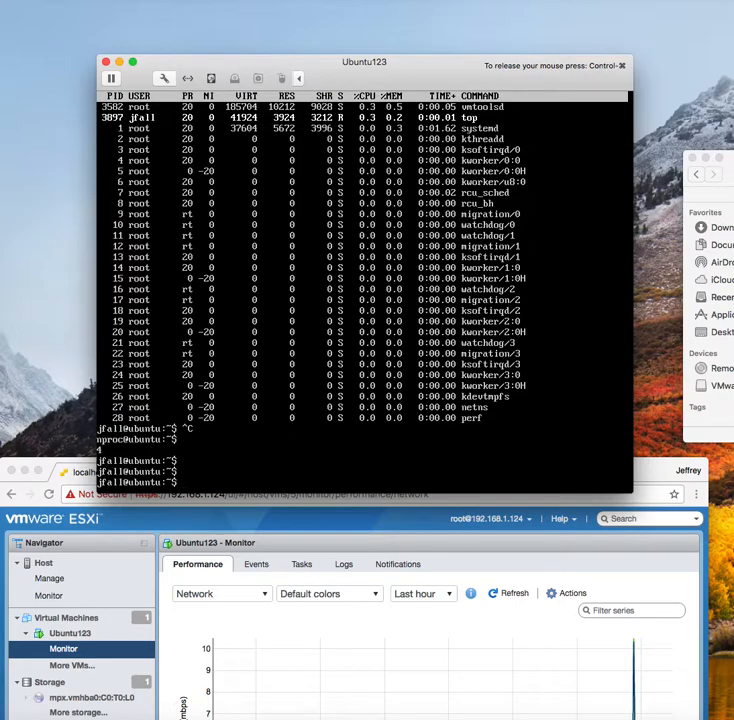
{"action": "type", "text": "nproc"}
{"action": "key", "text": "Return"}
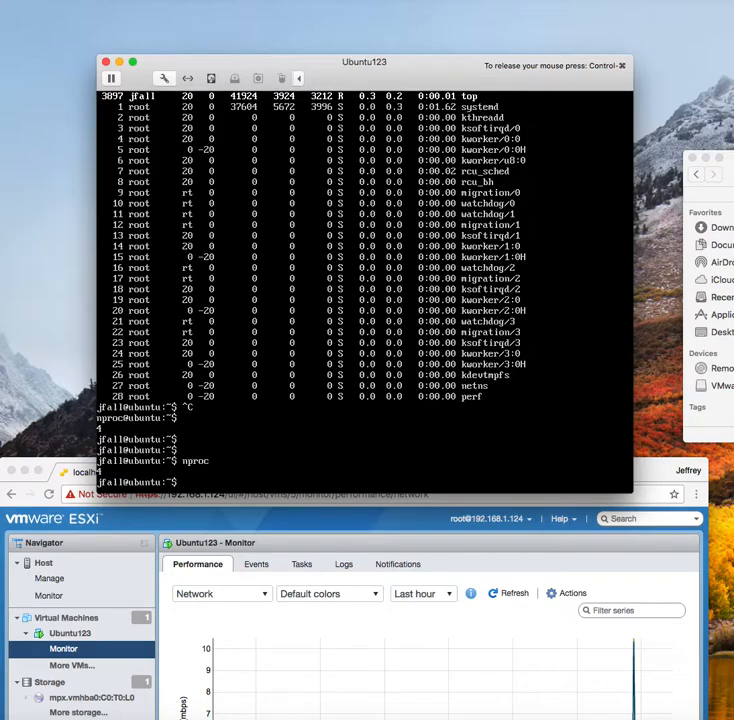
Become root with sudo su and halt the guest until Reached target Shutdown
{"action": "type", "text": "sudo su"}
{"action": "key", "text": "Return"}
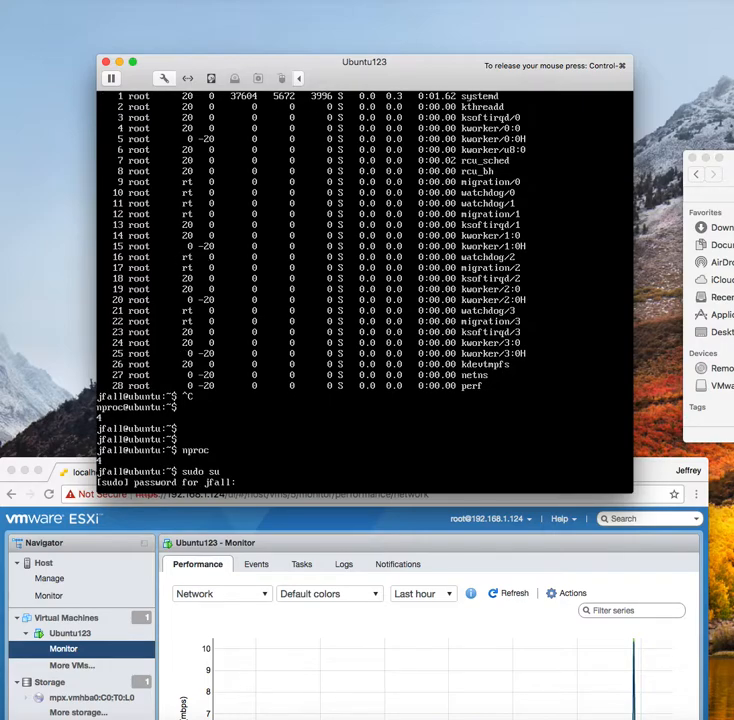
{"action": "key", "text": "Return"}
{"action": "type", "text": "halt"}
{"action": "key", "text": "Return"}
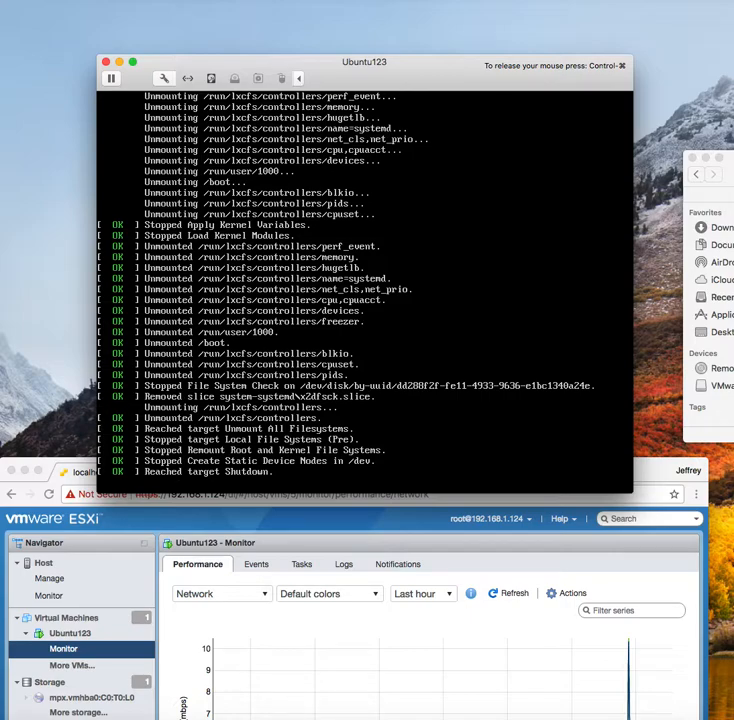
{"action": "key", "text": "ctrl+super"}
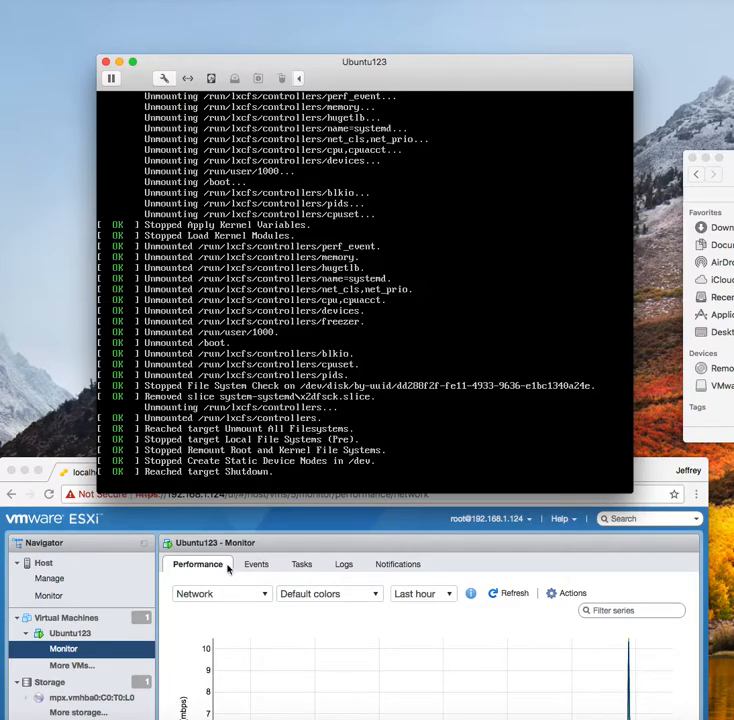
Bring the ESXi browser forward and open the Ubuntu123 summary page
{"action": "left_click", "coordinate": [58, 466]}
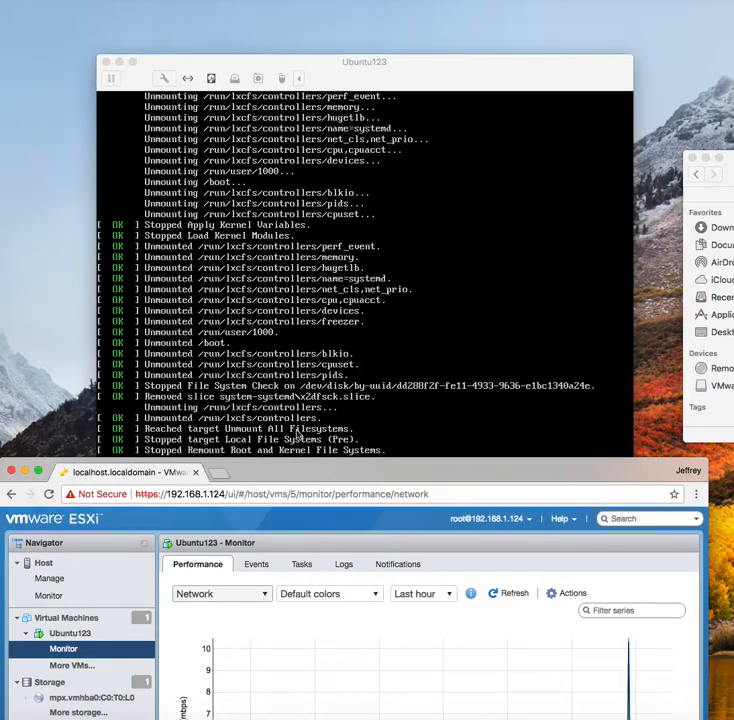
{"action": "left_click_drag", "start_coordinate": [323, 477], "coordinate": [333, 57]}
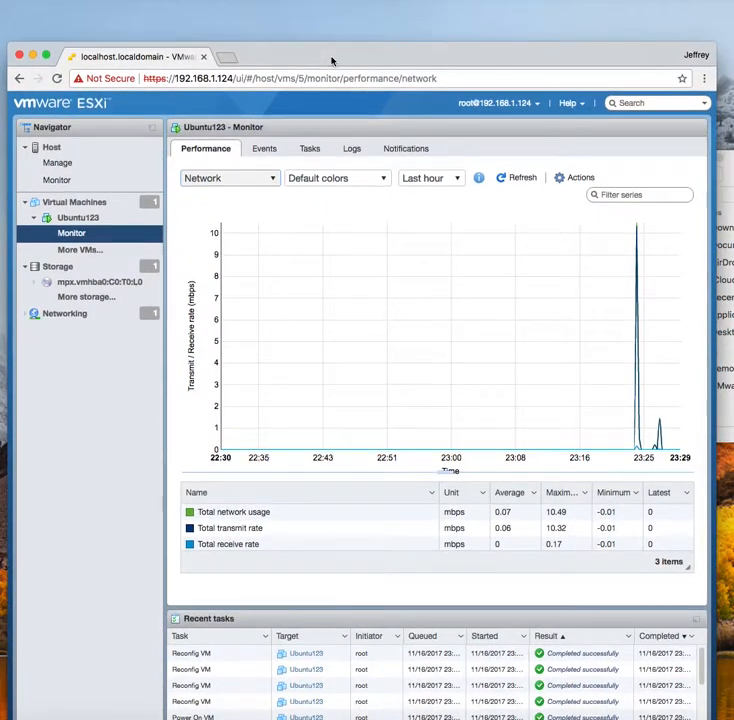
{"action": "left_click", "coordinate": [78, 204]}
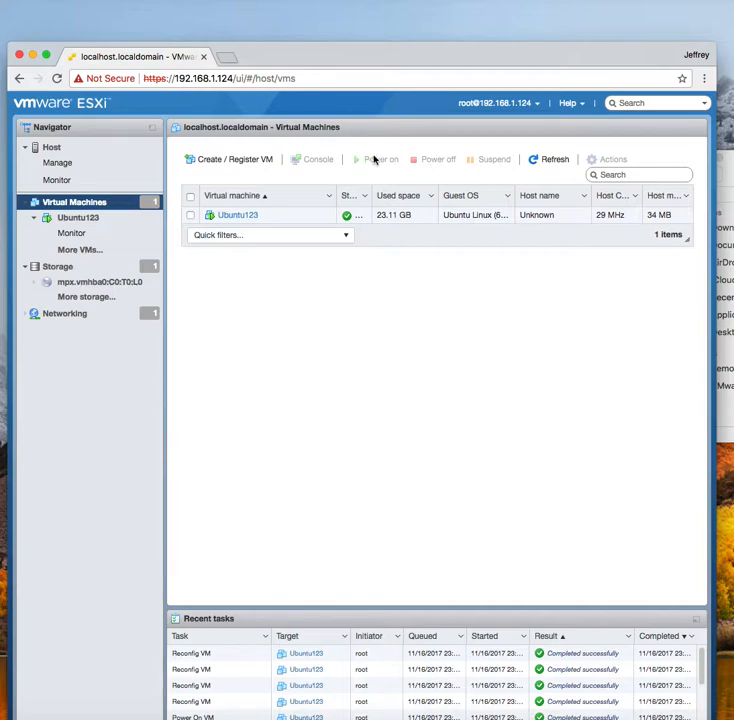
{"action": "left_click", "coordinate": [80, 236]}
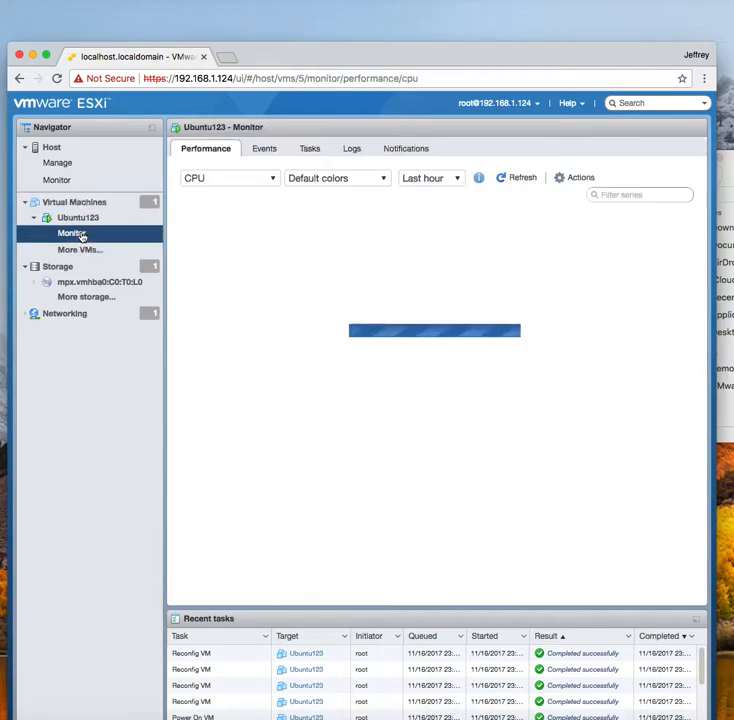
{"action": "left_click", "coordinate": [78, 216]}
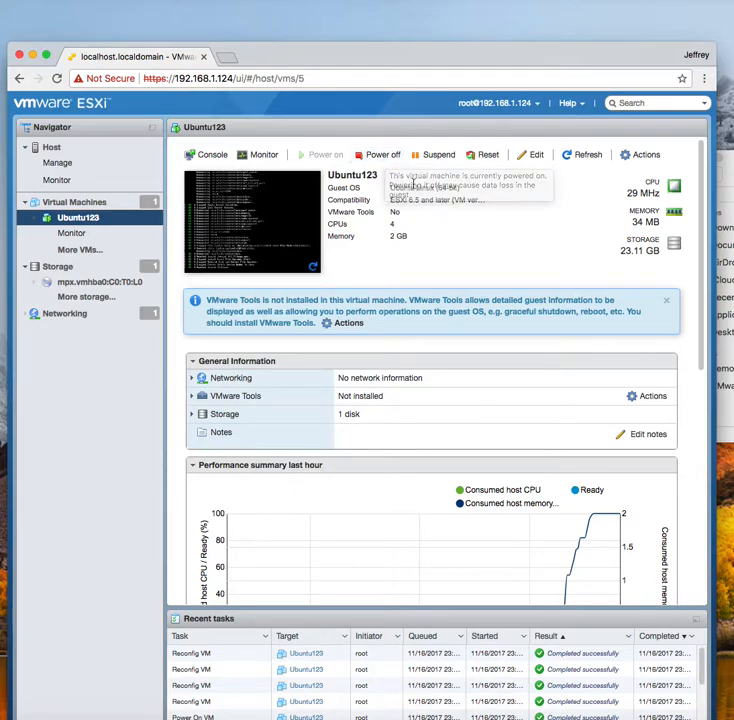
Power off Ubuntu123 and confirm with Yes
{"action": "left_click", "coordinate": [372, 158]}
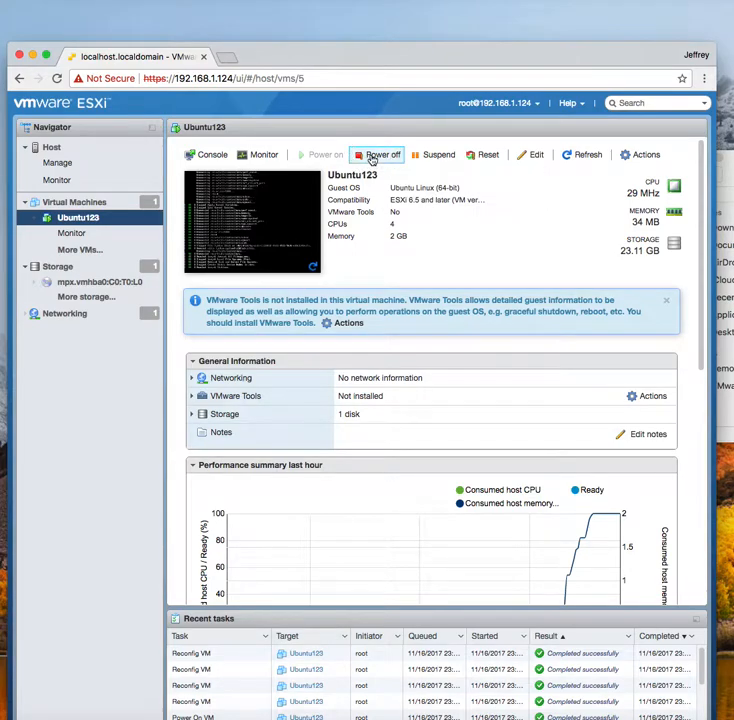
{"action": "left_click", "coordinate": [465, 470]}
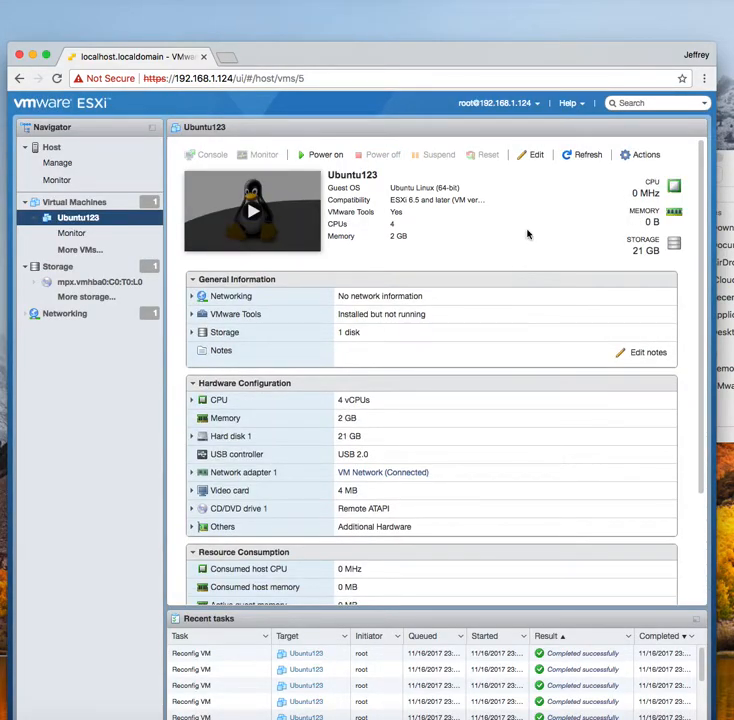
{"action": "left_click", "coordinate": [529, 11]}
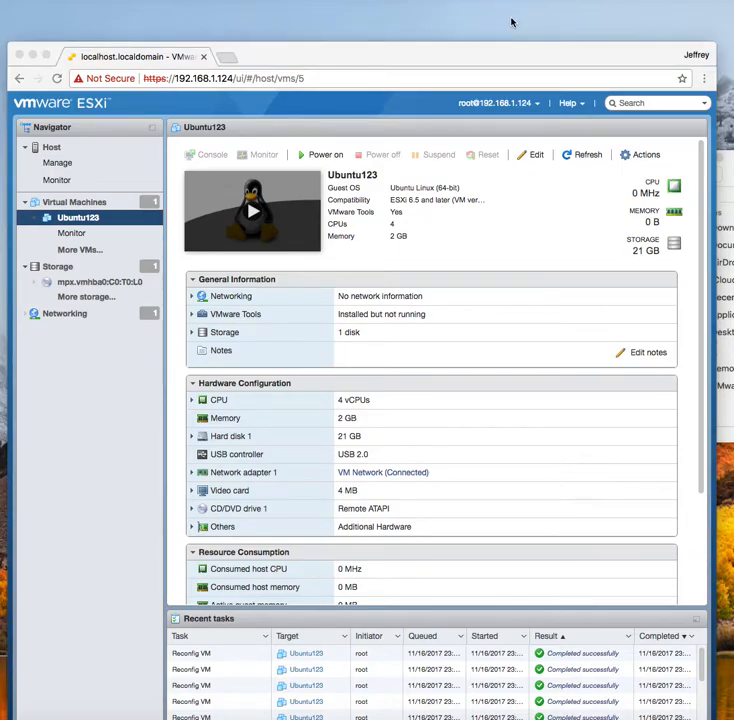
{"action": "left_click_drag", "start_coordinate": [491, 53], "coordinate": [507, 19]}
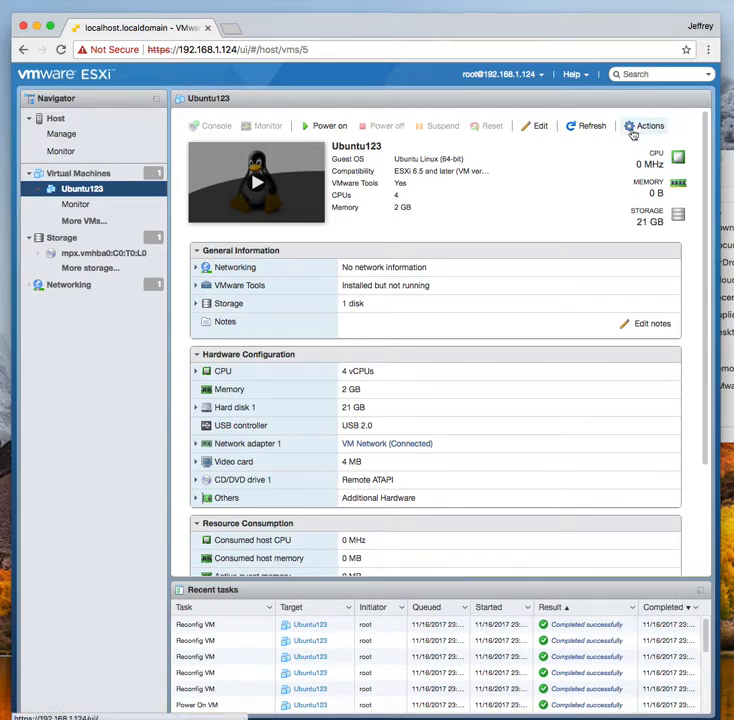
{"action": "left_click_drag", "start_coordinate": [733, 159], "coordinate": [295, 143]}
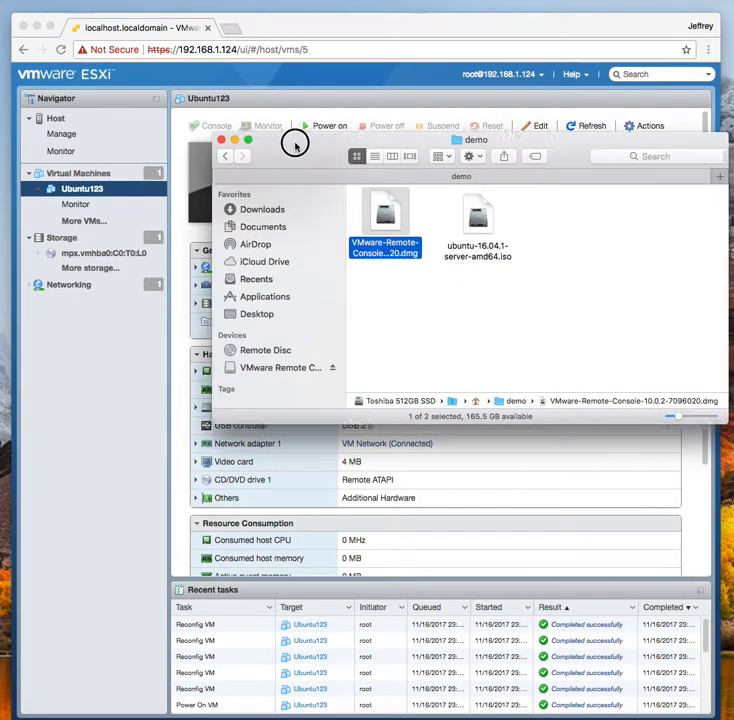
{"action": "left_click_drag", "start_coordinate": [382, 140], "coordinate": [314, 140]}
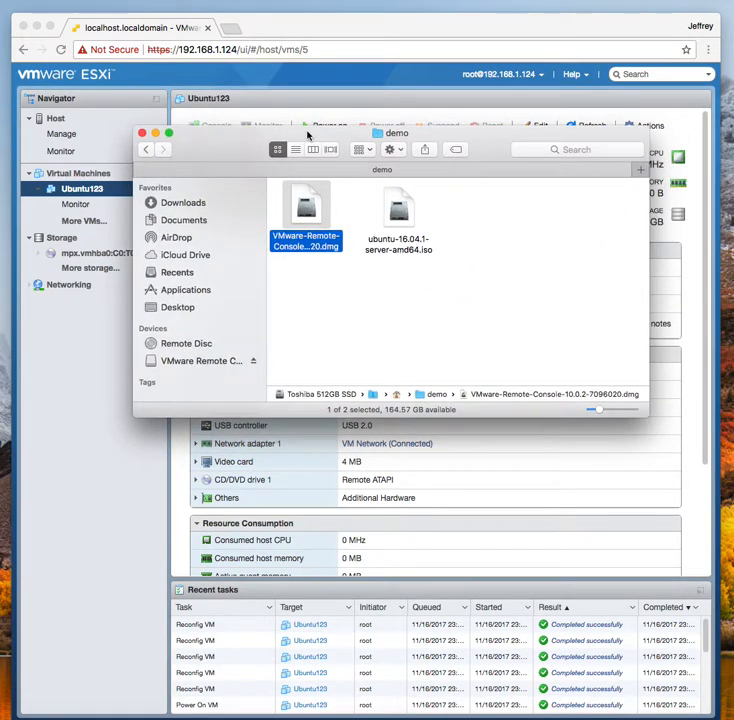
{"action": "left_click", "coordinate": [309, 205]}
{"action": "left_click", "coordinate": [390, 294]}
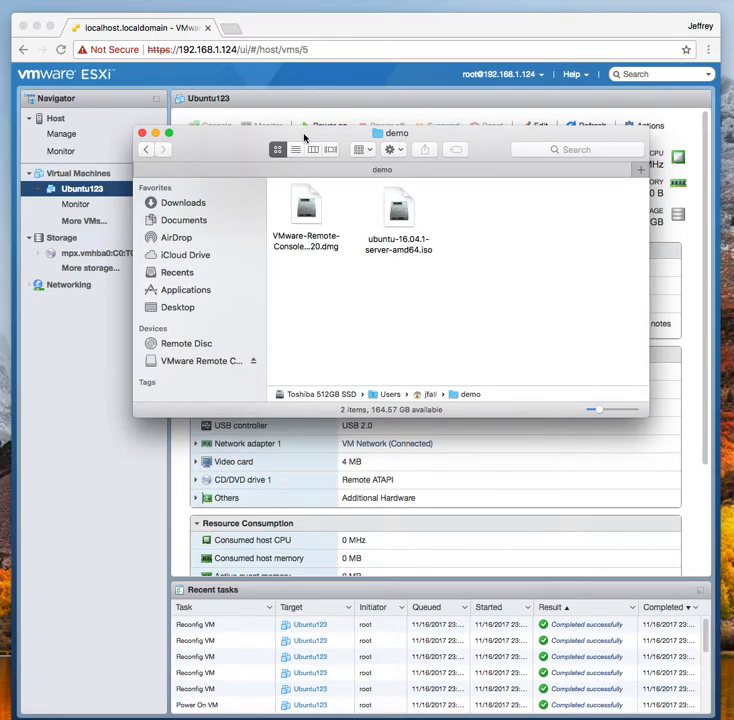
{"action": "left_click_drag", "start_coordinate": [274, 134], "coordinate": [733, 134]}
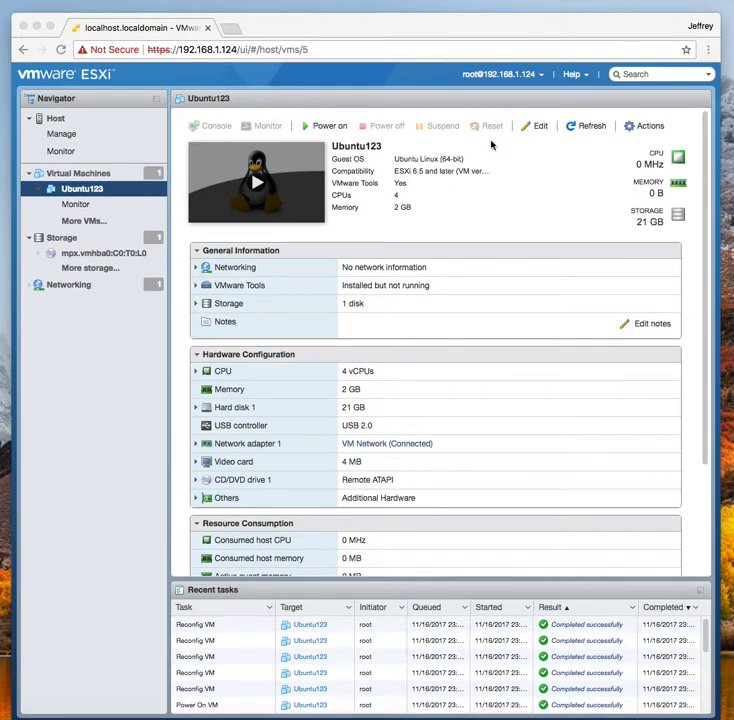
Open the Actions menu for the powered-off Ubuntu123 VM, showing power, console, snapshot and settings options
{"action": "left_click", "coordinate": [648, 128]}
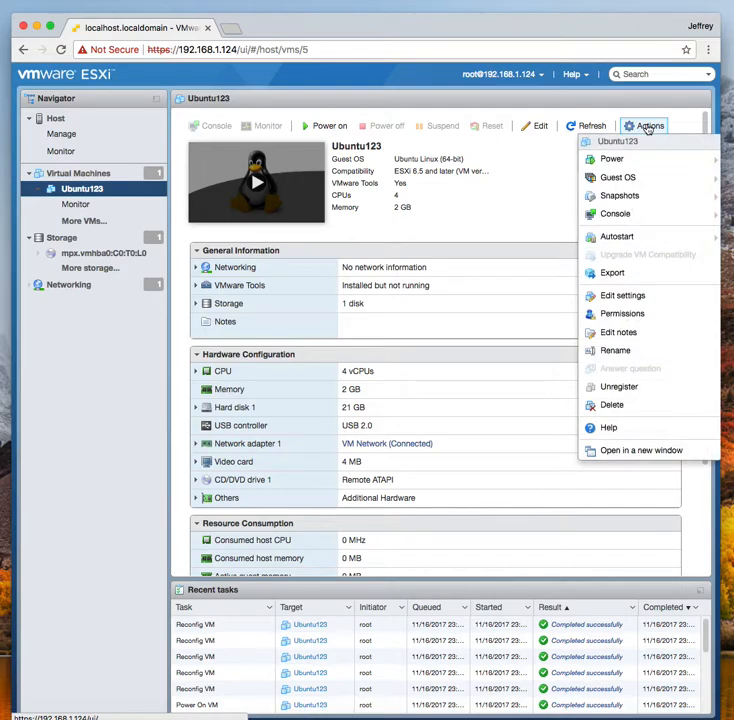
{"action": "mouse_move", "coordinate": [627, 216]}
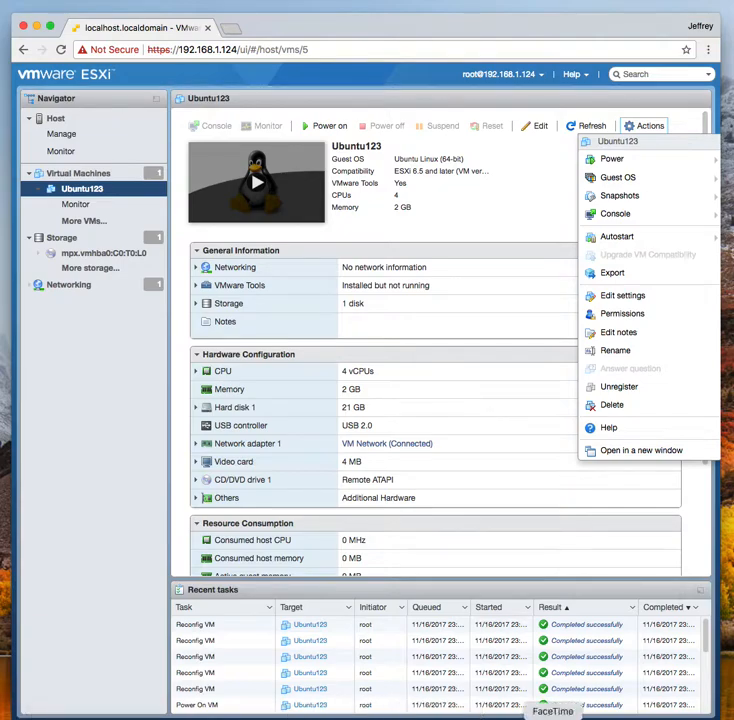
{"action": "right_click", "coordinate": [628, 718]}
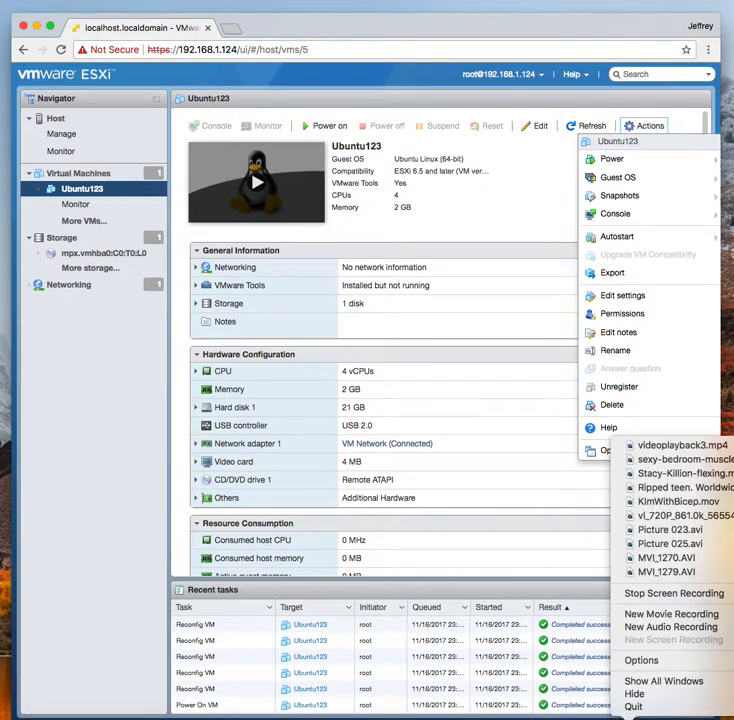
{"action": "left_click", "coordinate": [426, 611]}
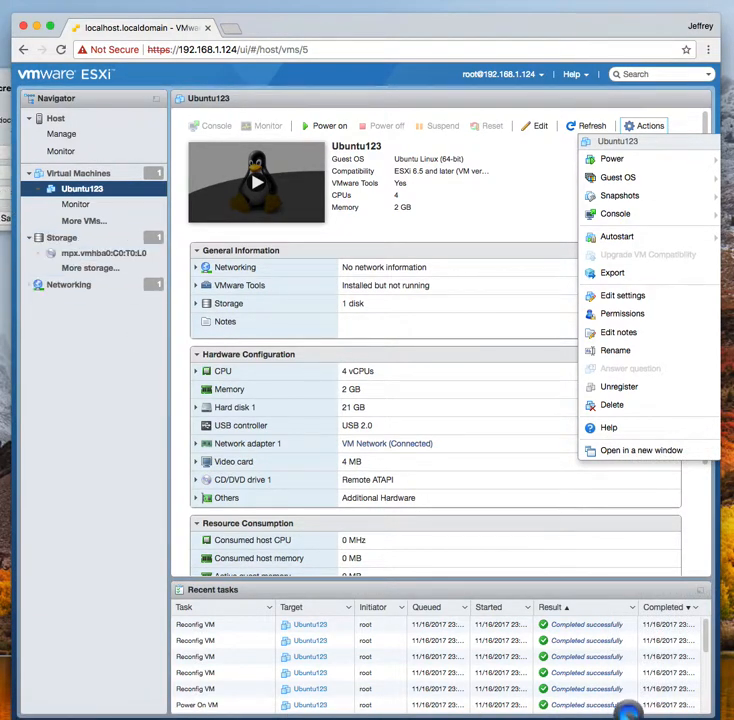